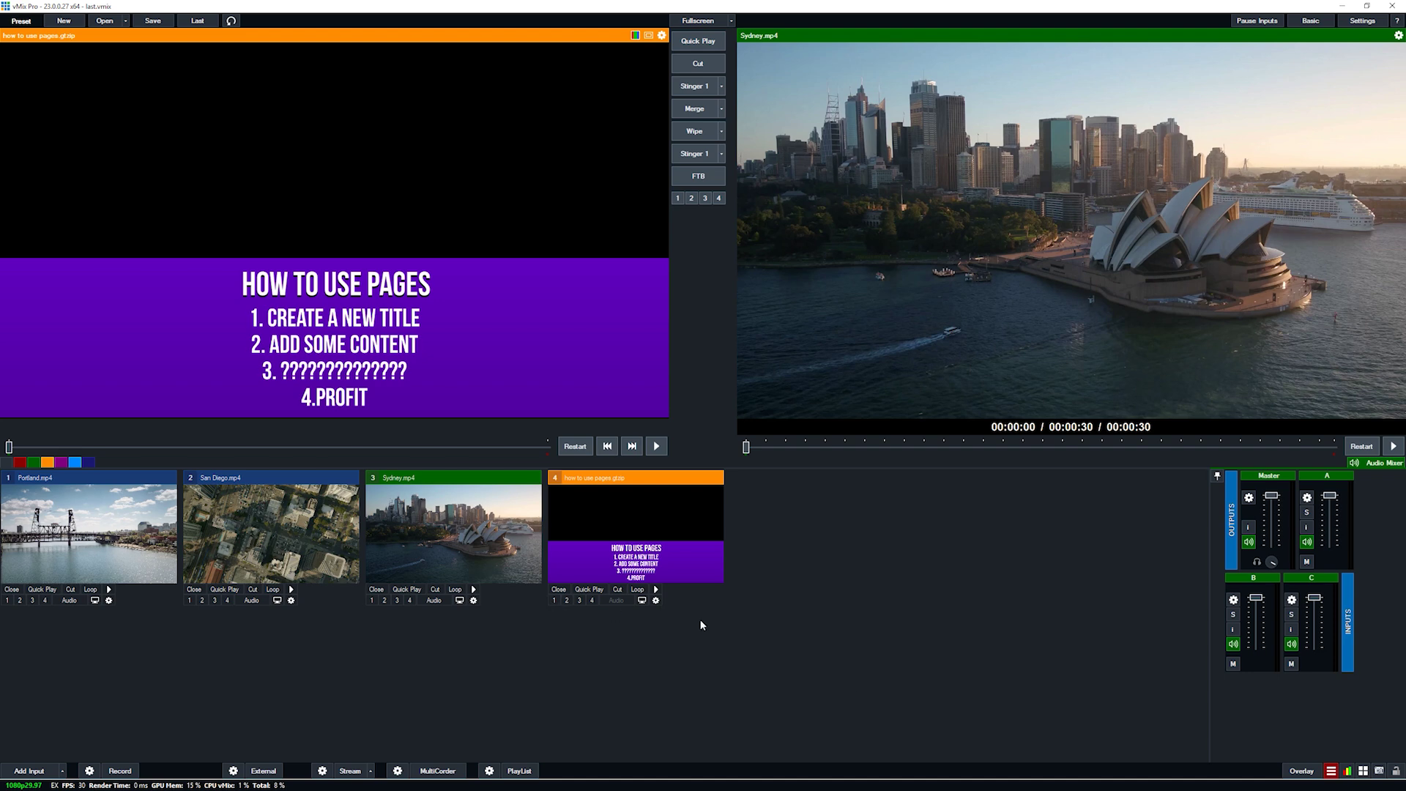
Overlay the pages GT title (input 4) on the Sydney output with Overlay 1.
{"action": "left_click", "coordinate": [554, 600]}
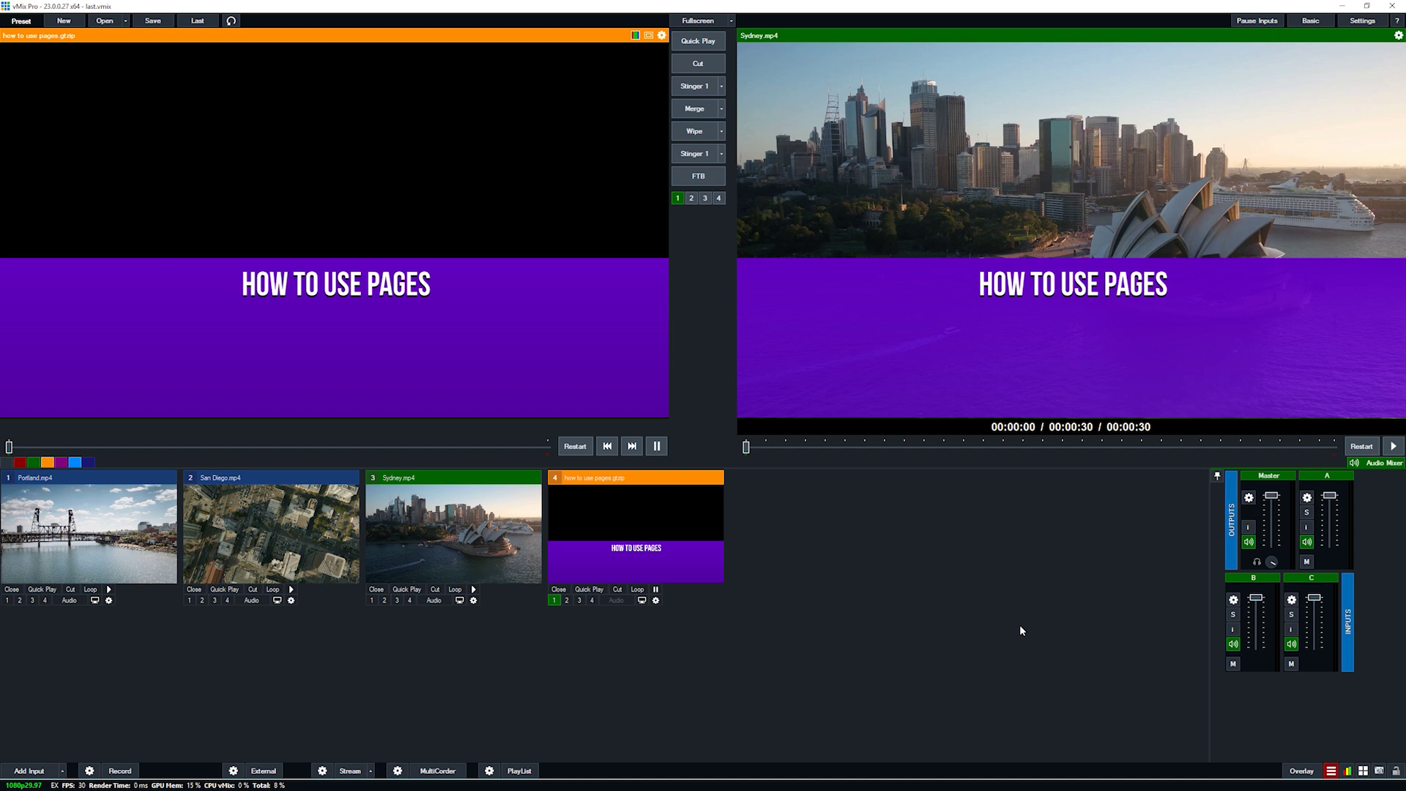
Step input 4 through Page1, Page2, Page3 and 4.PROFIT, then remove the overlay.
{"action": "right_click", "coordinate": [670, 547]}
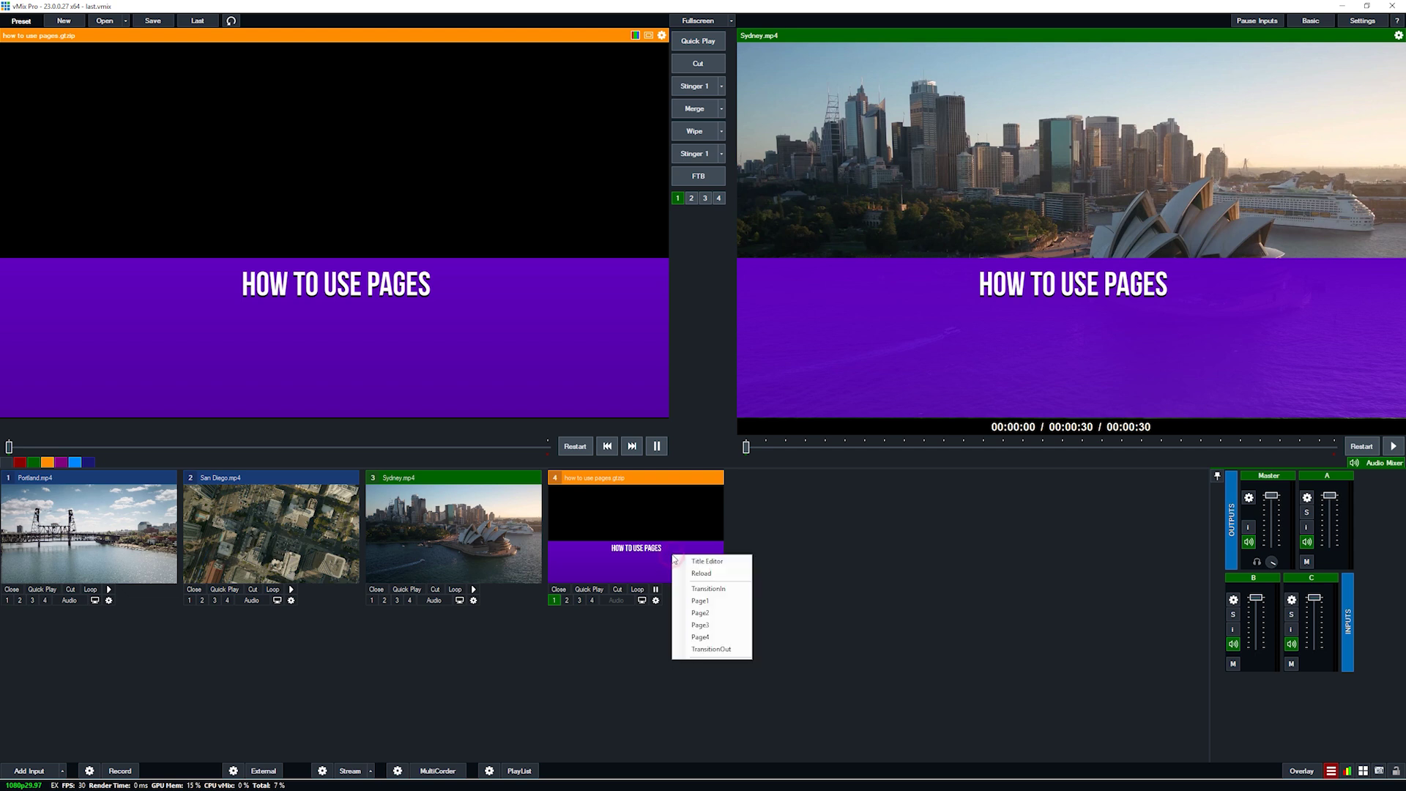
{"action": "left_click", "coordinate": [714, 602]}
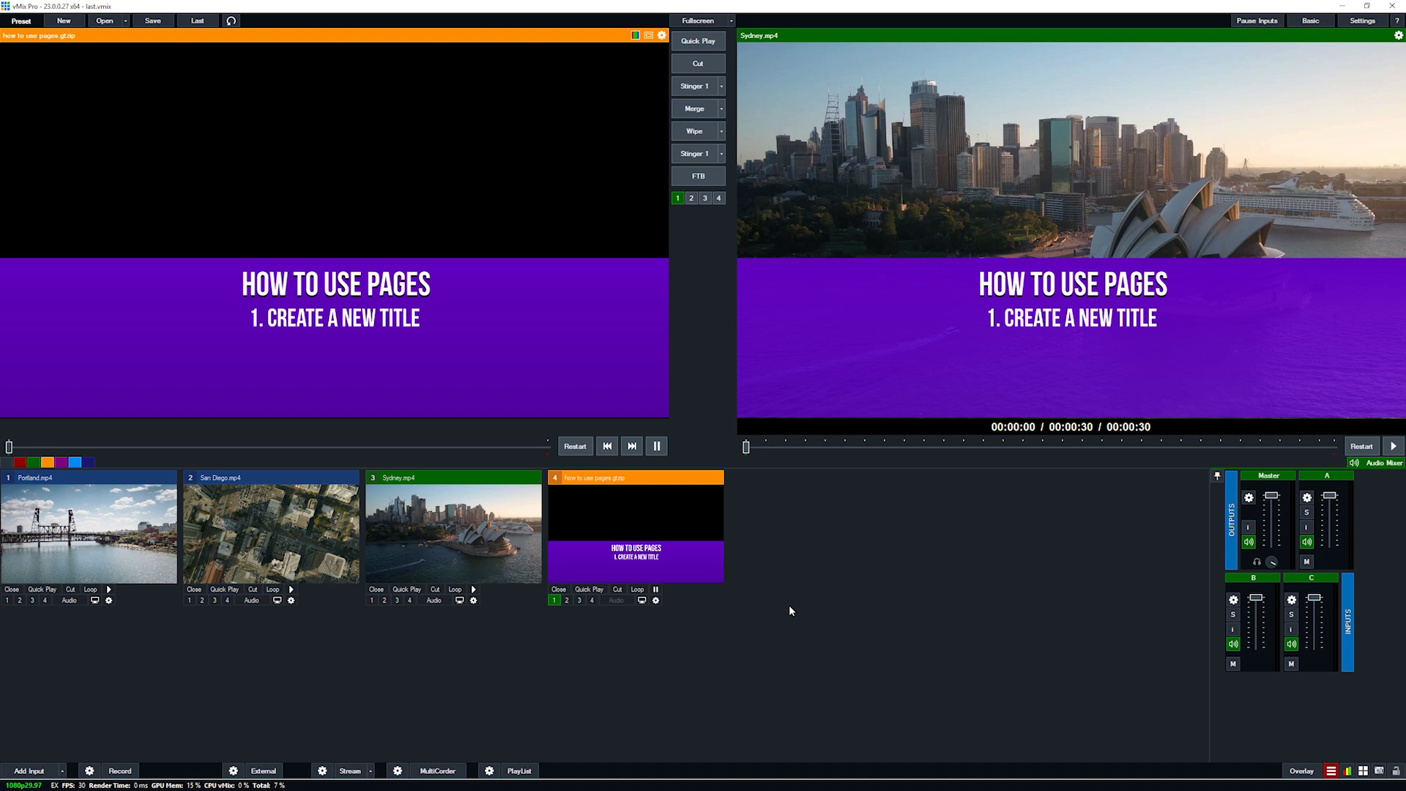
{"action": "right_click", "coordinate": [689, 560]}
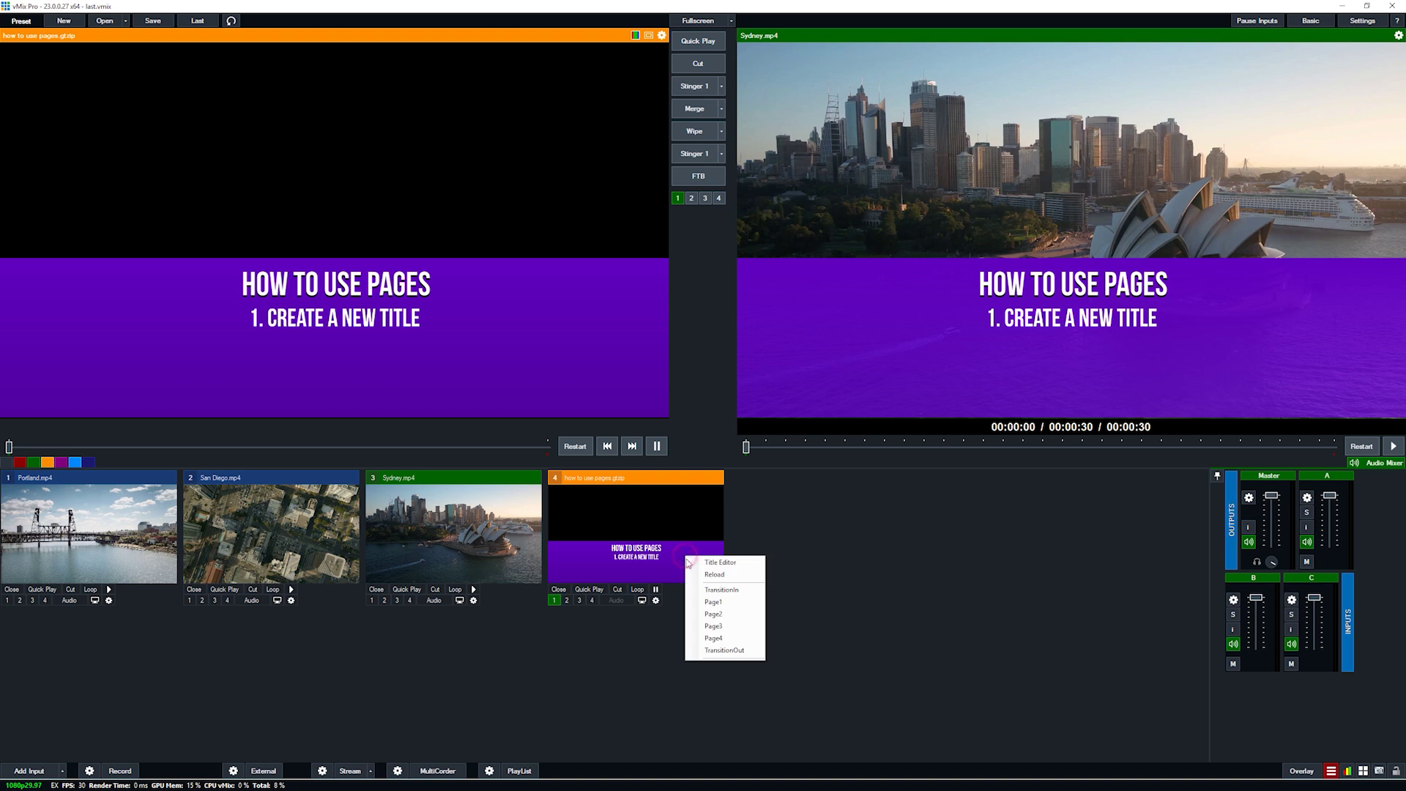
{"action": "left_click", "coordinate": [721, 613]}
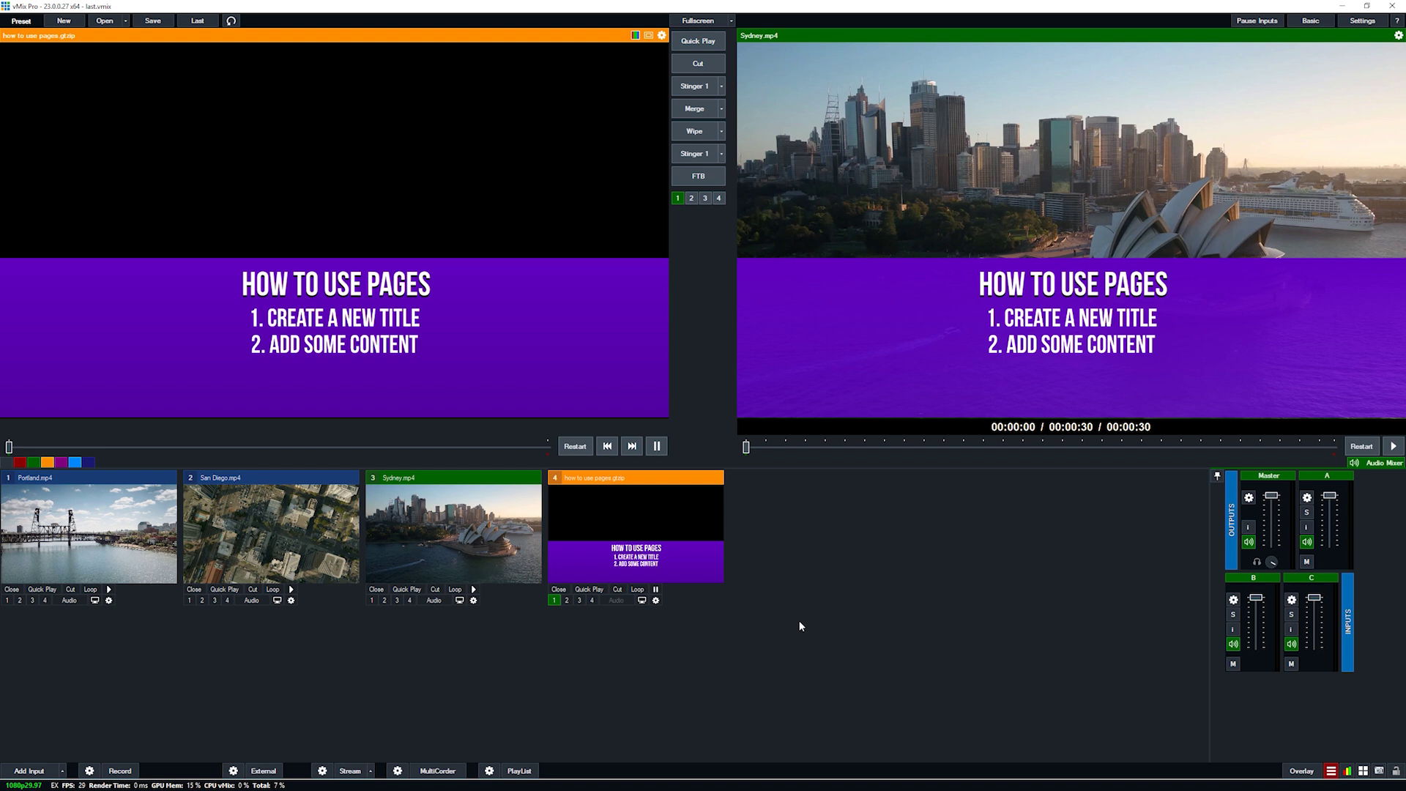
{"action": "right_click", "coordinate": [682, 561]}
{"action": "left_click", "coordinate": [720, 625]}
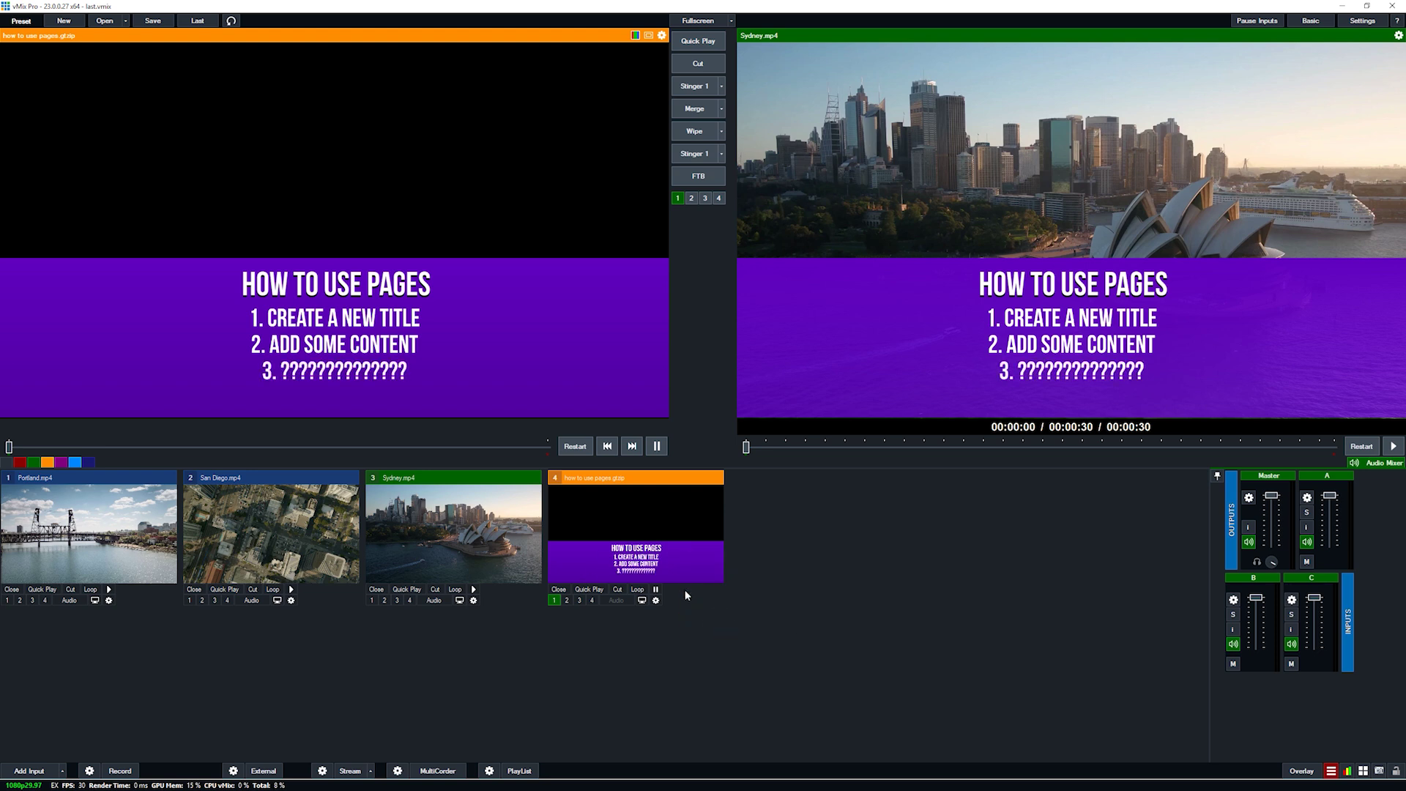
{"action": "right_click", "coordinate": [693, 543]}
{"action": "left_click", "coordinate": [731, 637]}
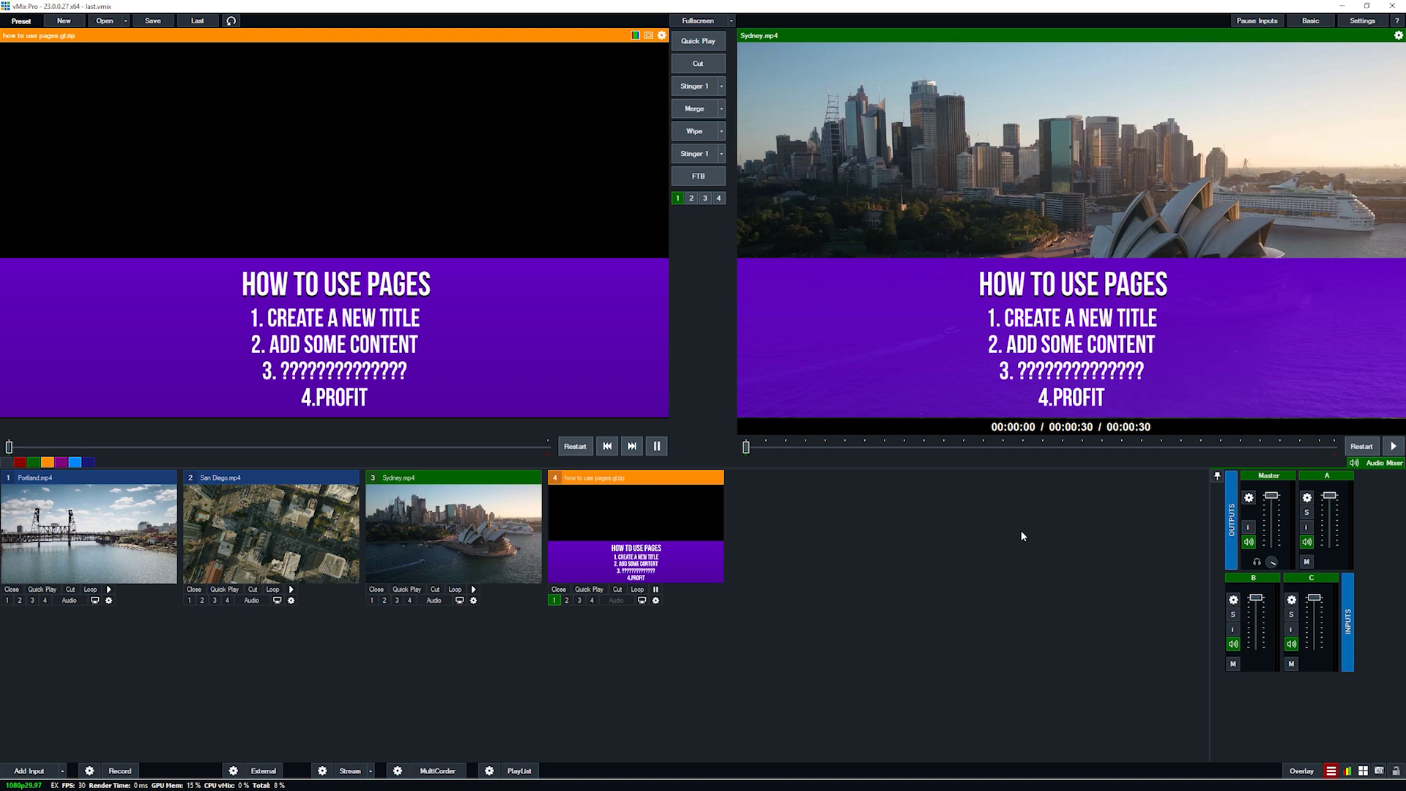
{"action": "left_click", "coordinate": [554, 600]}
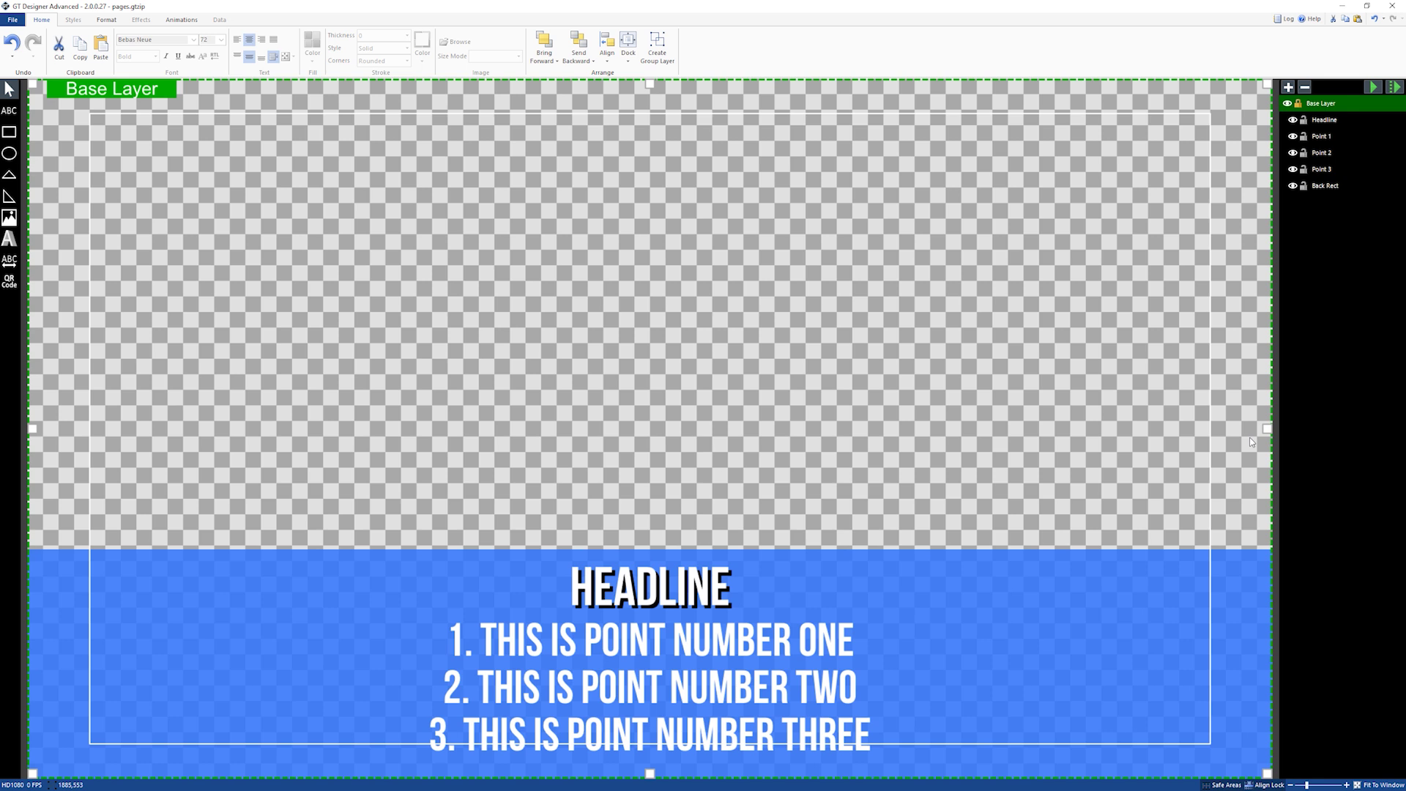
Select Back Rect, Headline, Point 1, Point 2 and Point 3, ending on Back Rect.
{"action": "left_click", "coordinate": [1246, 728]}
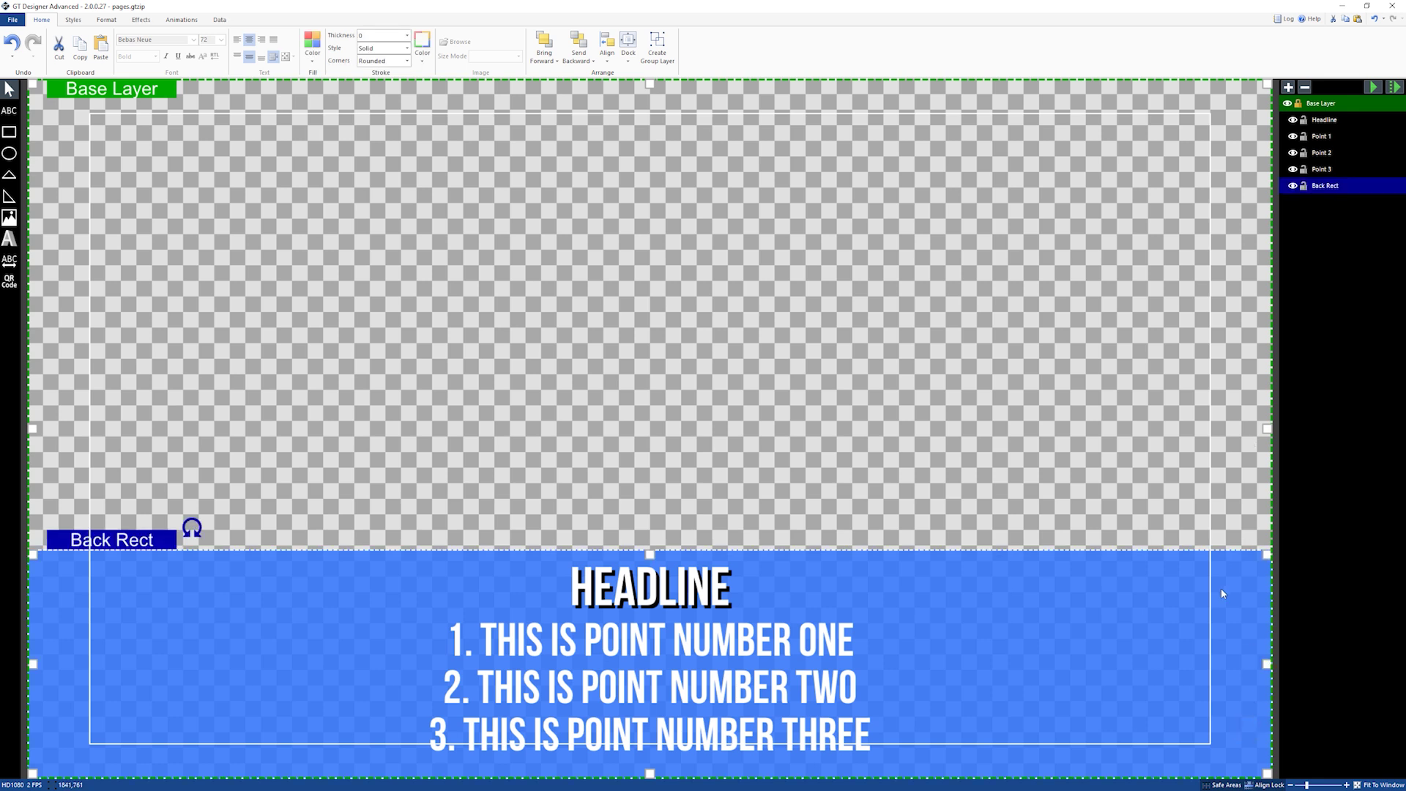
{"action": "left_click", "coordinate": [675, 586]}
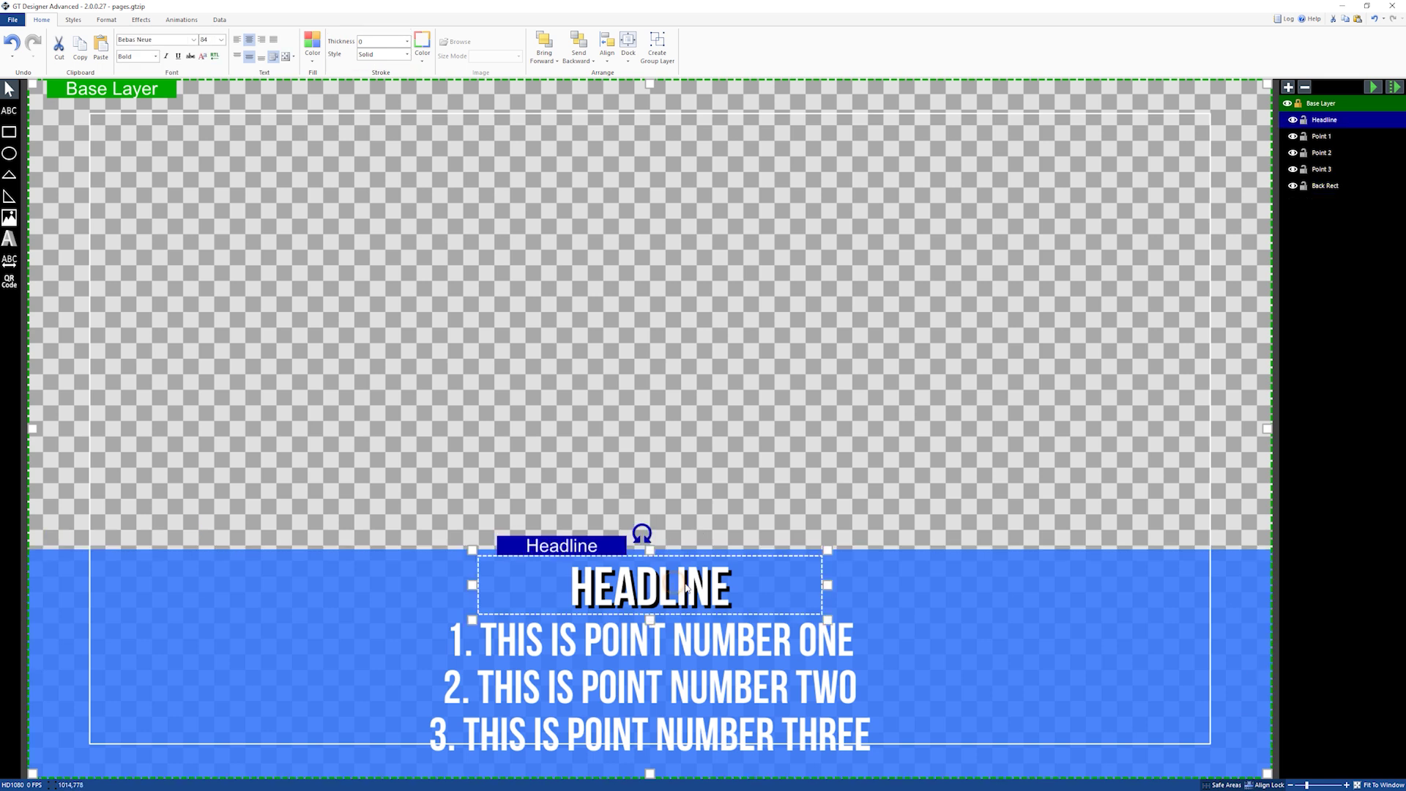
{"action": "left_click", "coordinate": [696, 635]}
{"action": "left_click", "coordinate": [705, 680]}
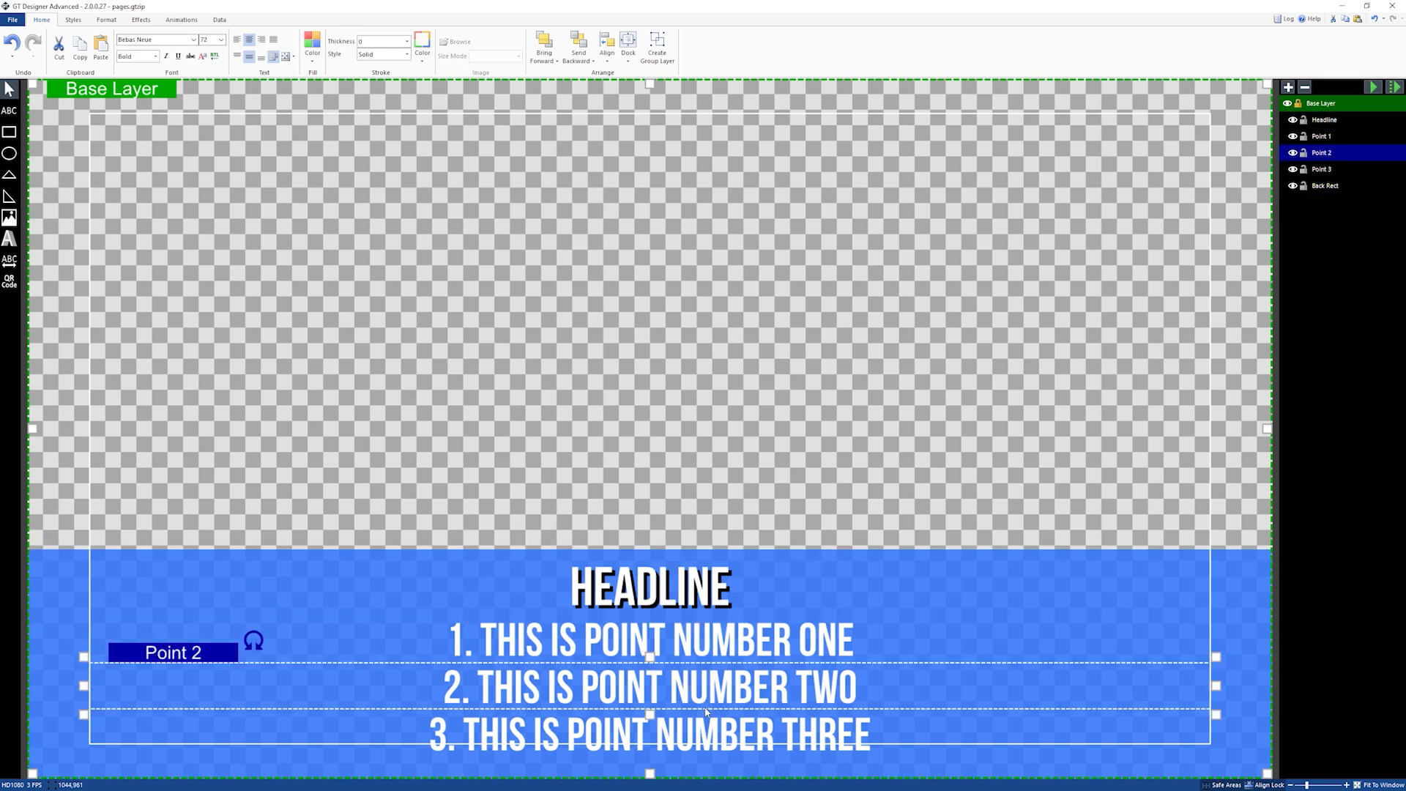
{"action": "left_click", "coordinate": [706, 717]}
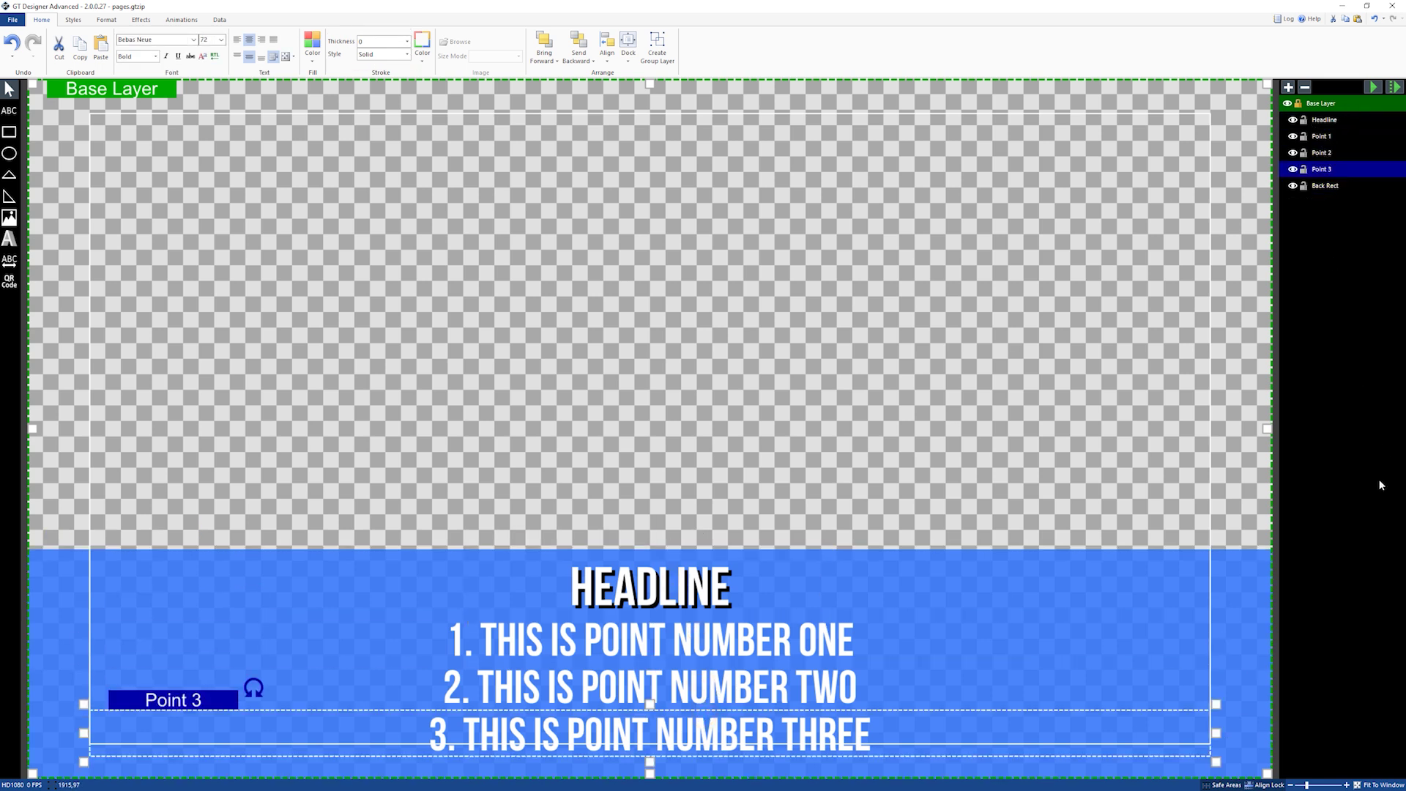
{"action": "left_click", "coordinate": [1251, 610]}
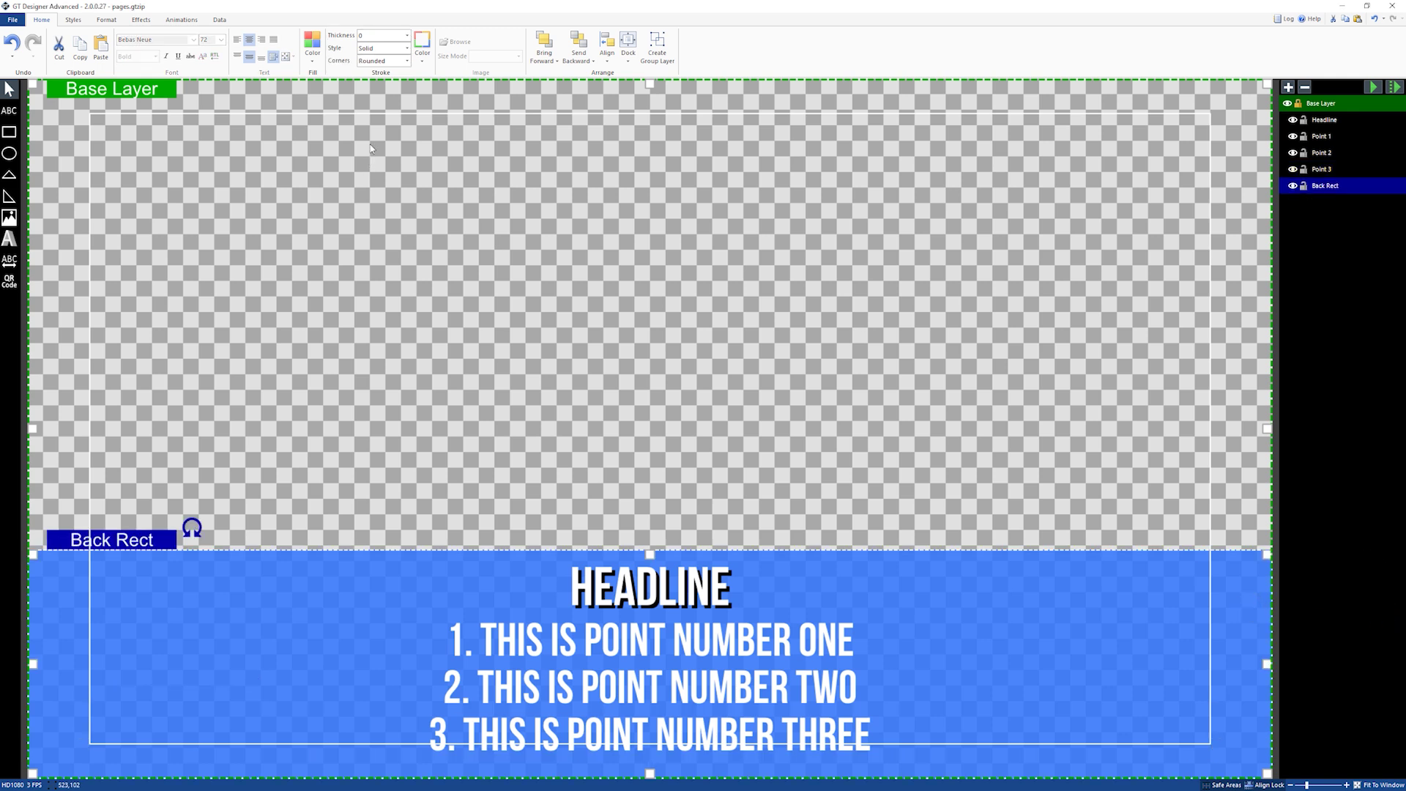
Give Back Rect a Fly-in from the bottom, 0.3 s, CubicEasingIn, and preview it.
{"action": "left_click", "coordinate": [182, 21]}
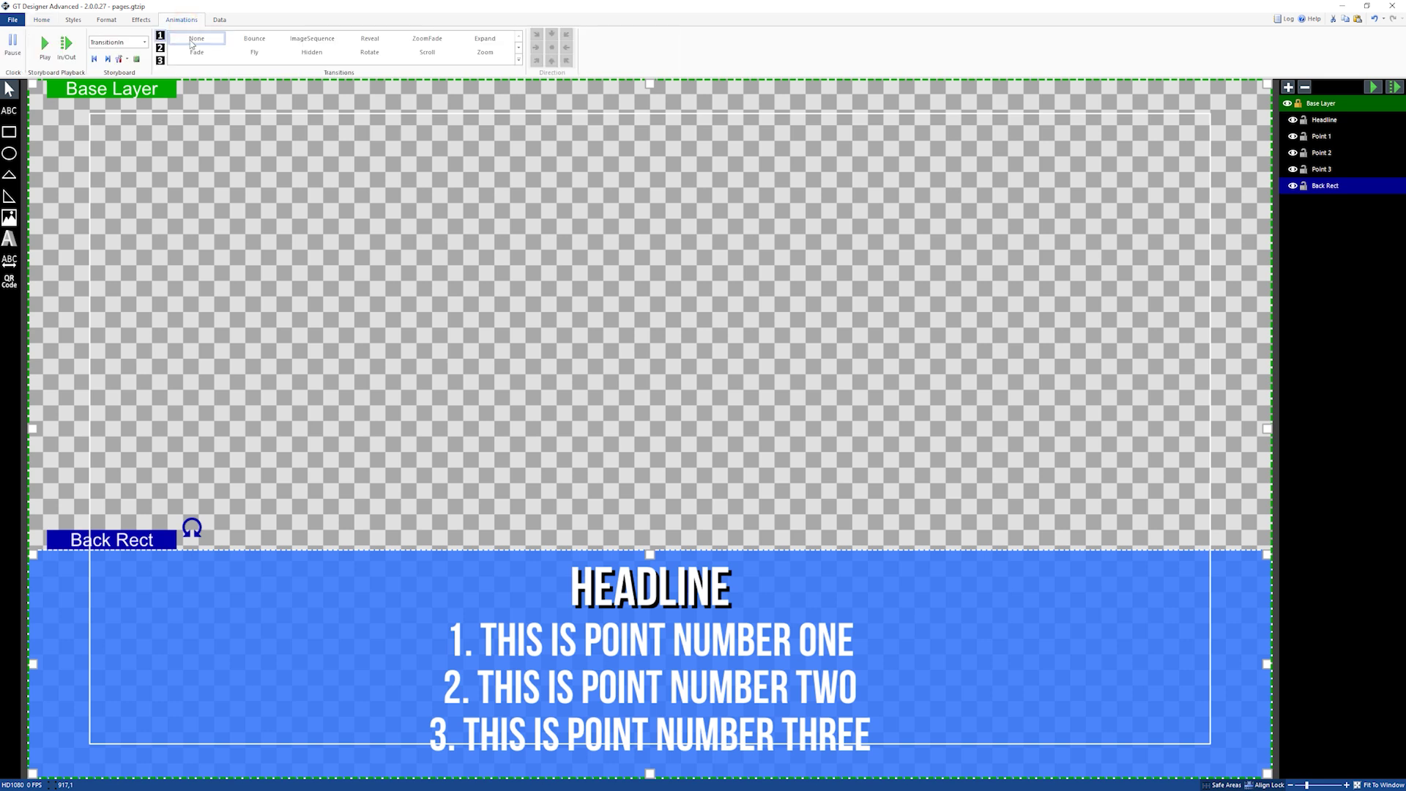
{"action": "left_click", "coordinate": [256, 52]}
{"action": "left_click", "coordinate": [670, 61]}
{"action": "left_click", "coordinate": [561, 48]}
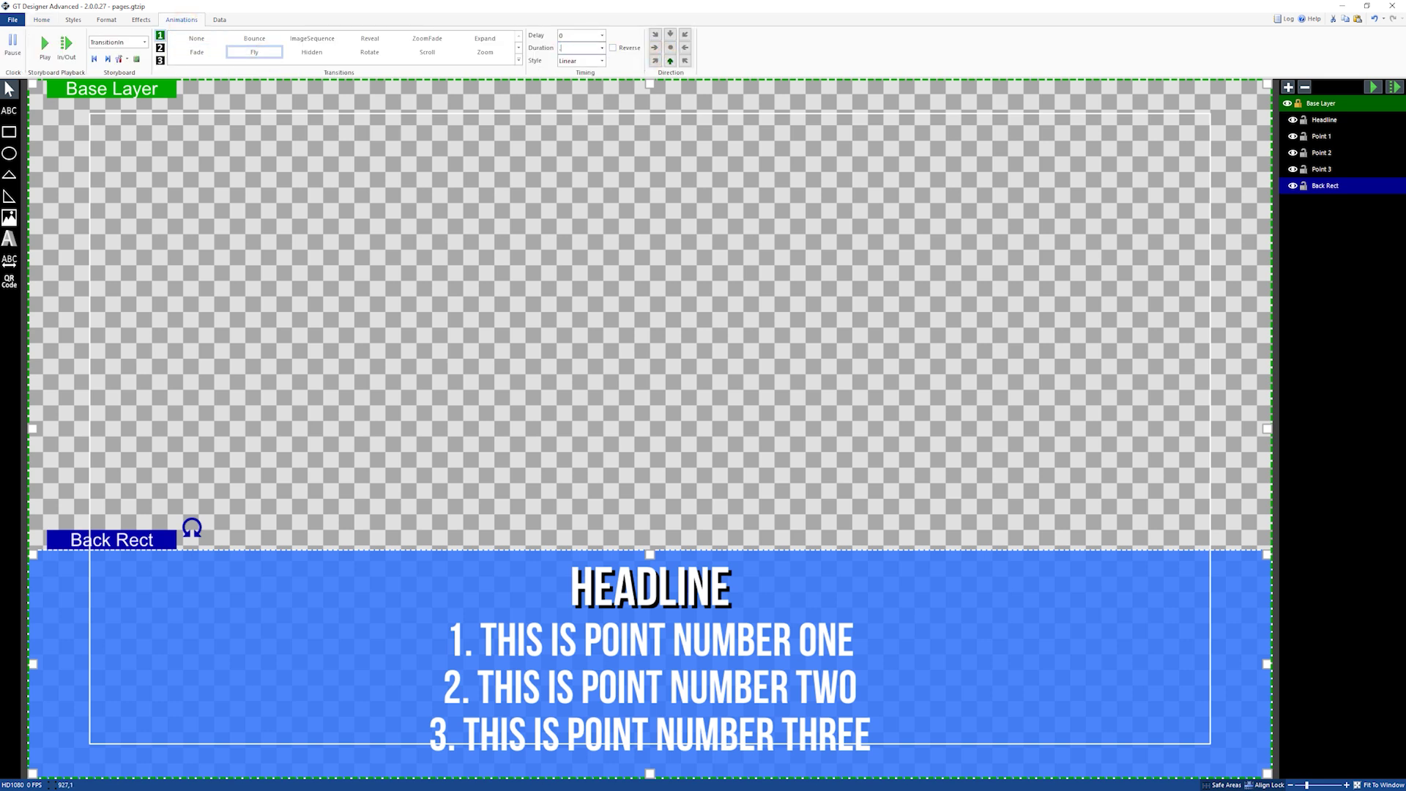
{"action": "type", "text": ".3"}
{"action": "left_click", "coordinate": [598, 61]}
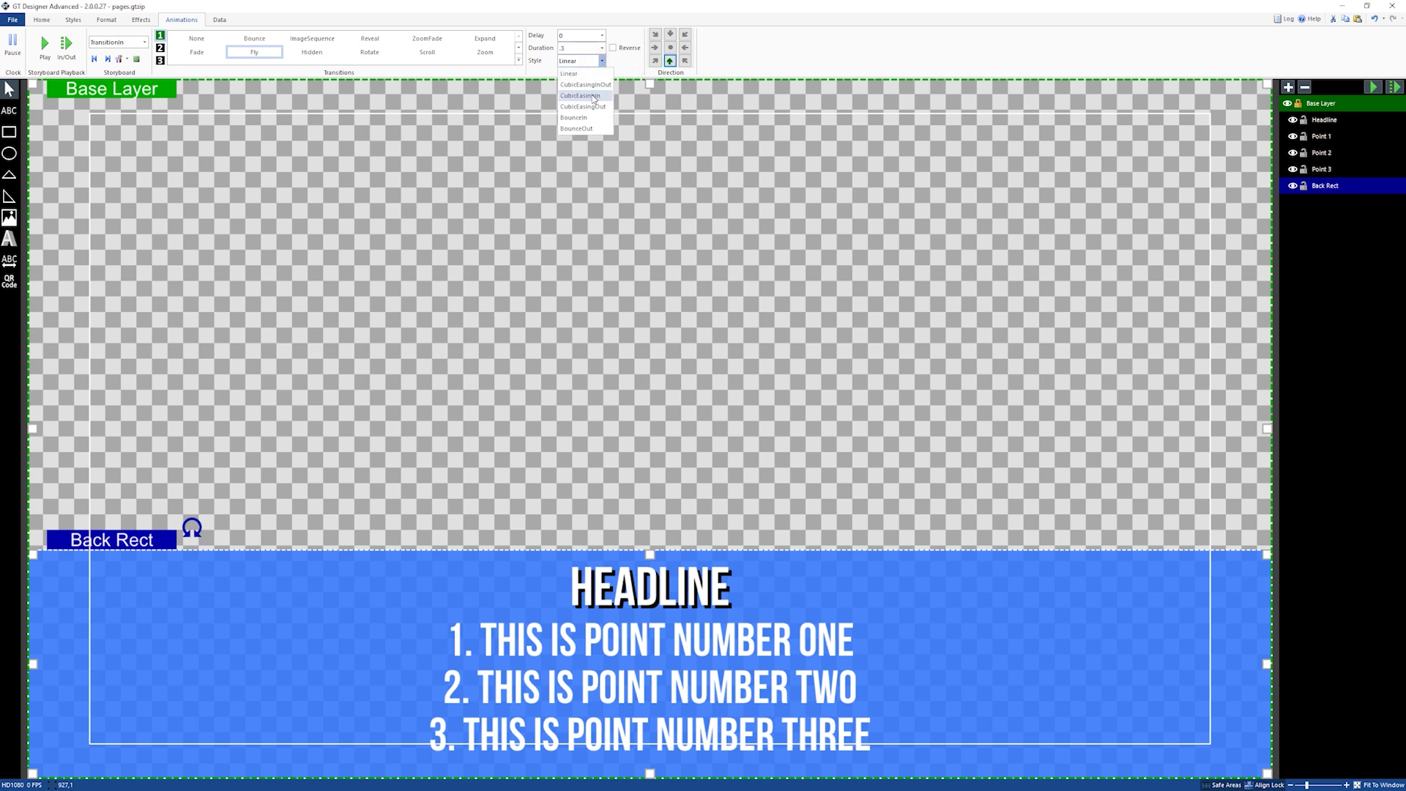
{"action": "left_click", "coordinate": [592, 95]}
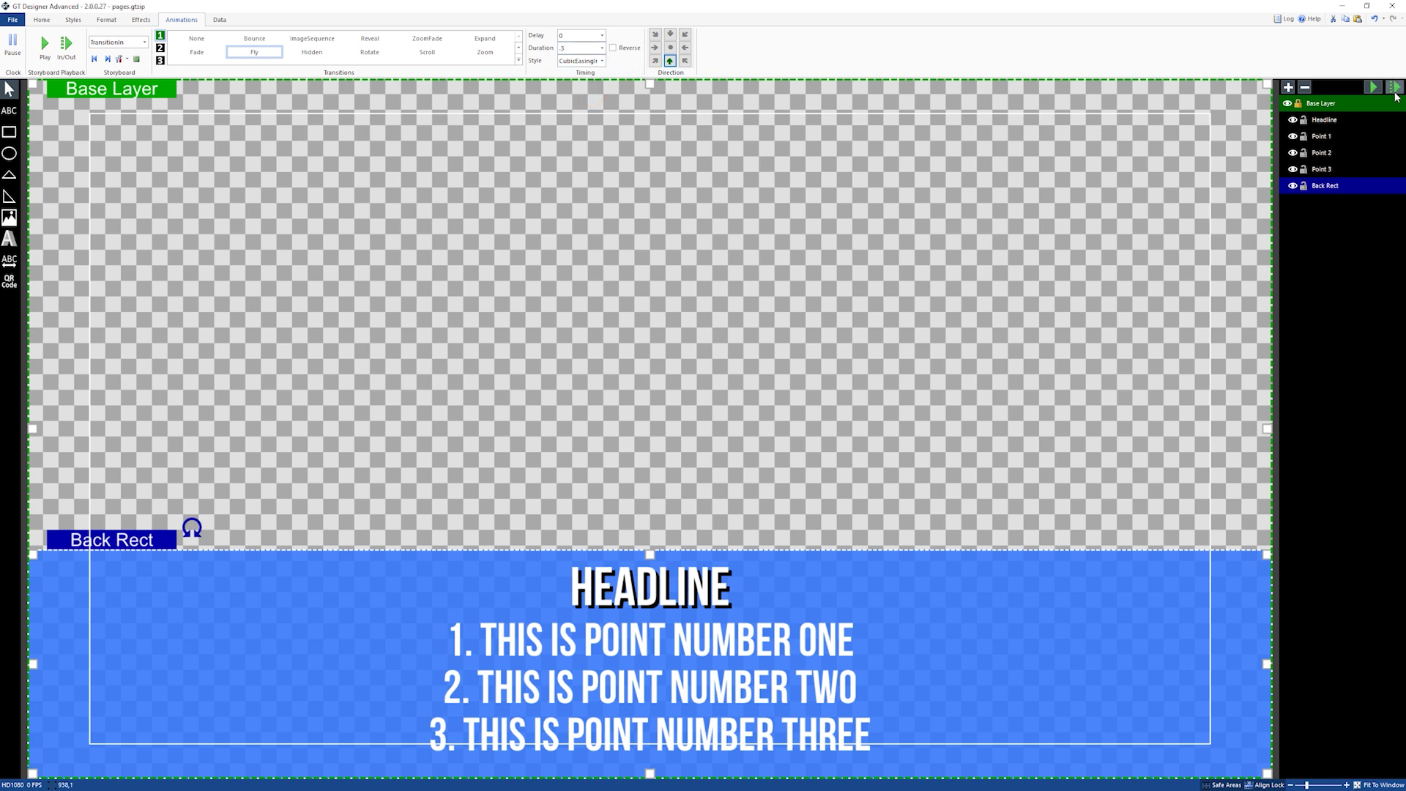
{"action": "left_click", "coordinate": [1374, 88]}
{"action": "left_click", "coordinate": [1374, 87]}
Make the Headline fade in after a 0.3 delay with CubicEasingIn easing, and preview it.
{"action": "left_click", "coordinate": [1345, 119]}
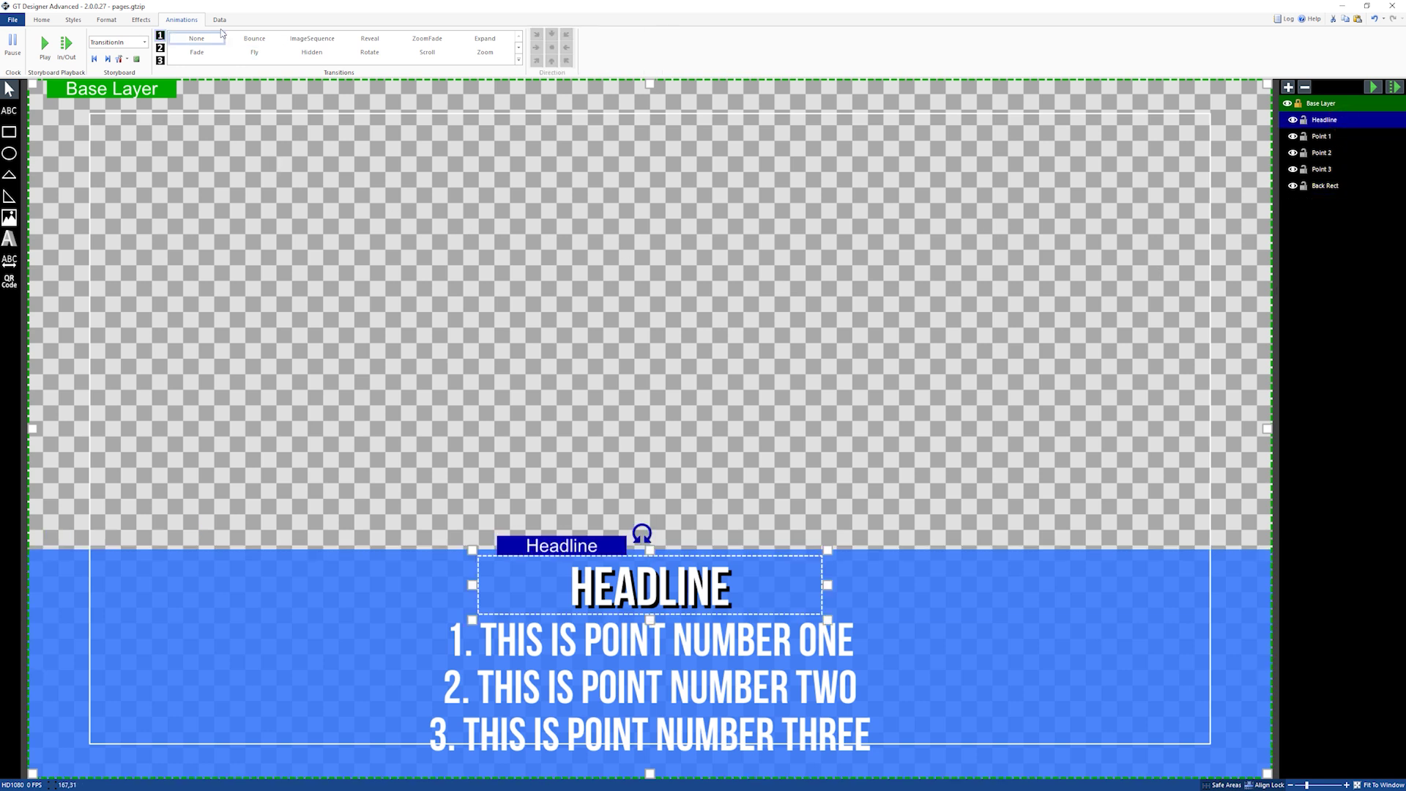
{"action": "left_click", "coordinate": [197, 53]}
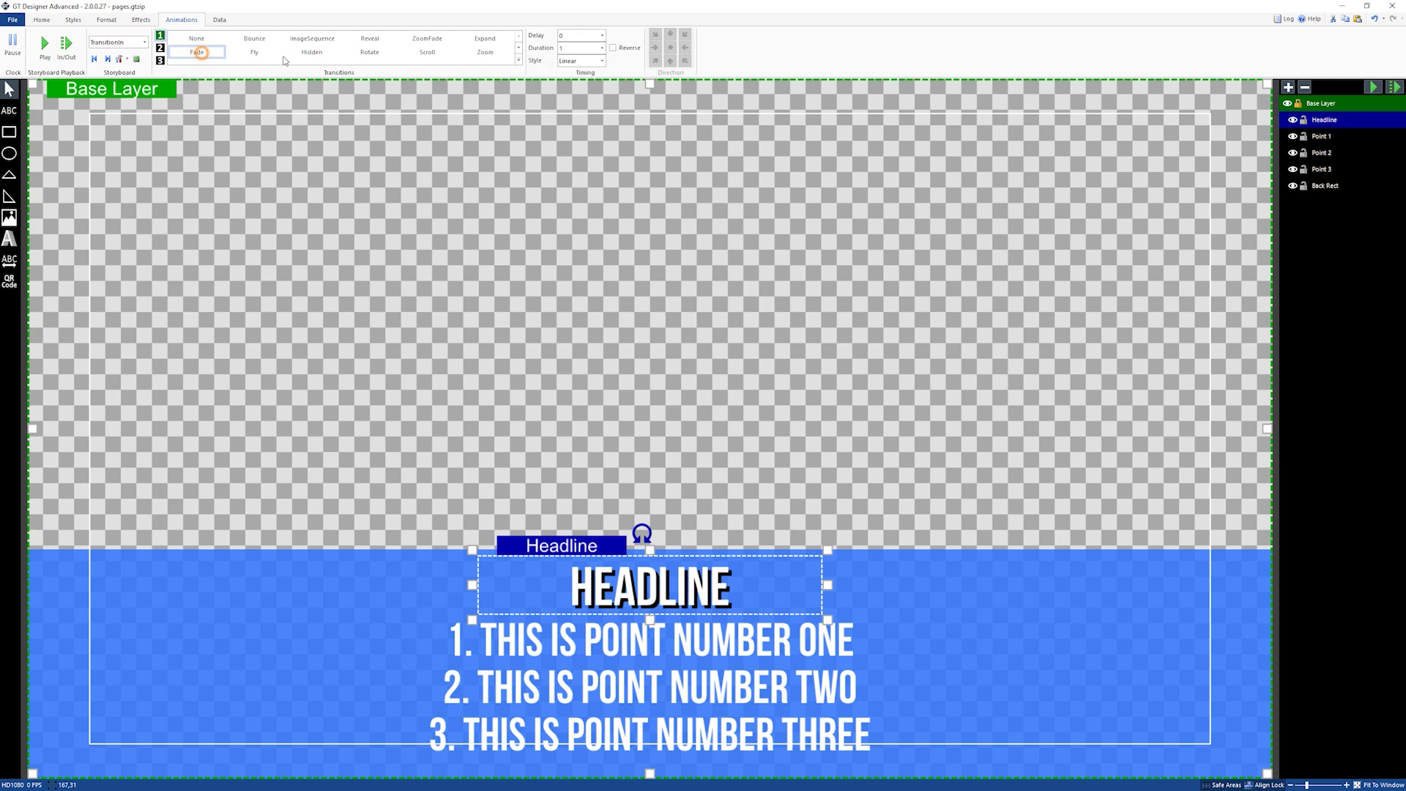
{"action": "left_click", "coordinate": [580, 35]}
{"action": "key", "text": "BackSpace"}
{"action": "type", "text": ".3"}
{"action": "double_click", "coordinate": [589, 48]}
{"action": "left_click", "coordinate": [591, 60]}
{"action": "left_click", "coordinate": [583, 82]}
{"action": "left_click", "coordinate": [1396, 90]}
Set Points 1–3 to the Hidden transition in TransitionIn and preview the entrance.
{"action": "left_click", "coordinate": [827, 644]}
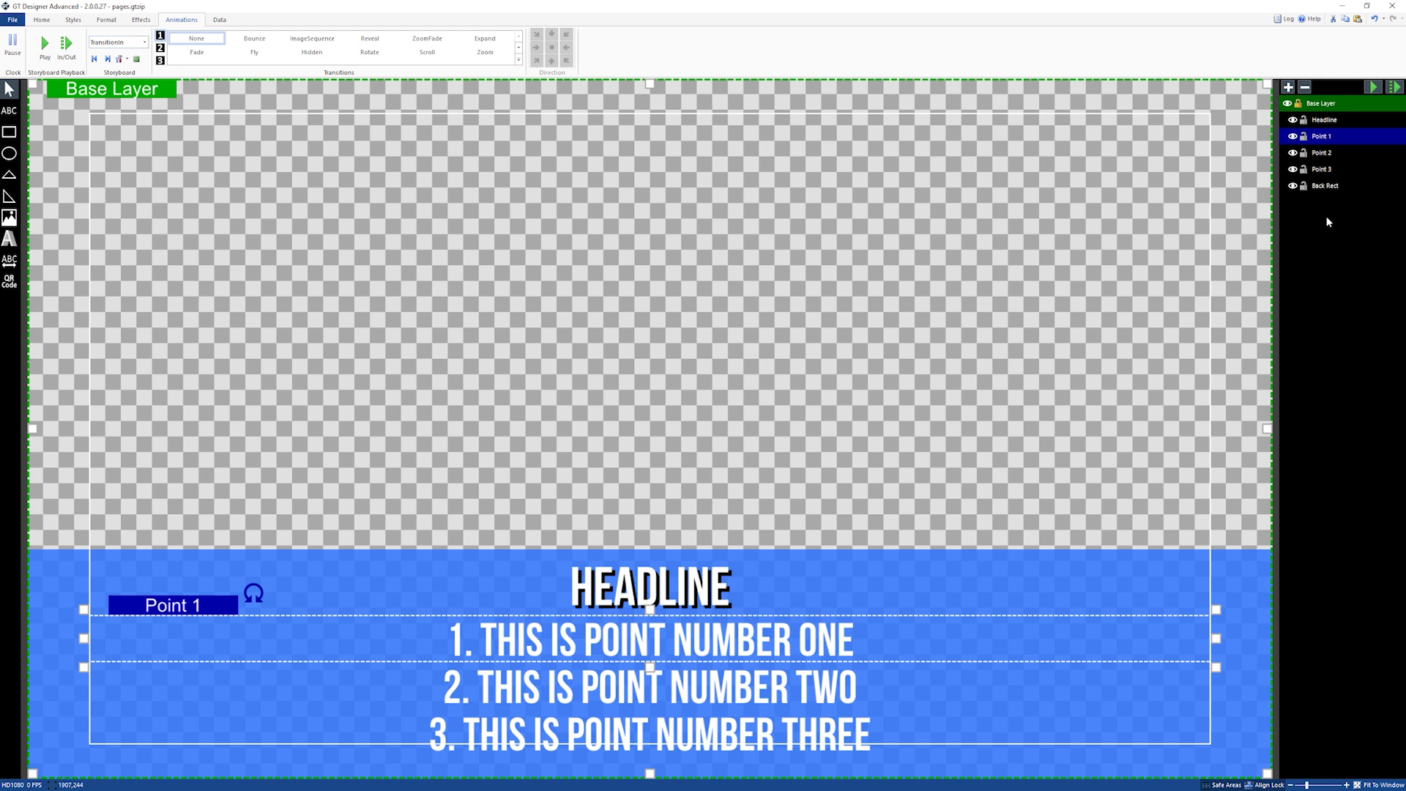
{"action": "left_click", "coordinate": [304, 52]}
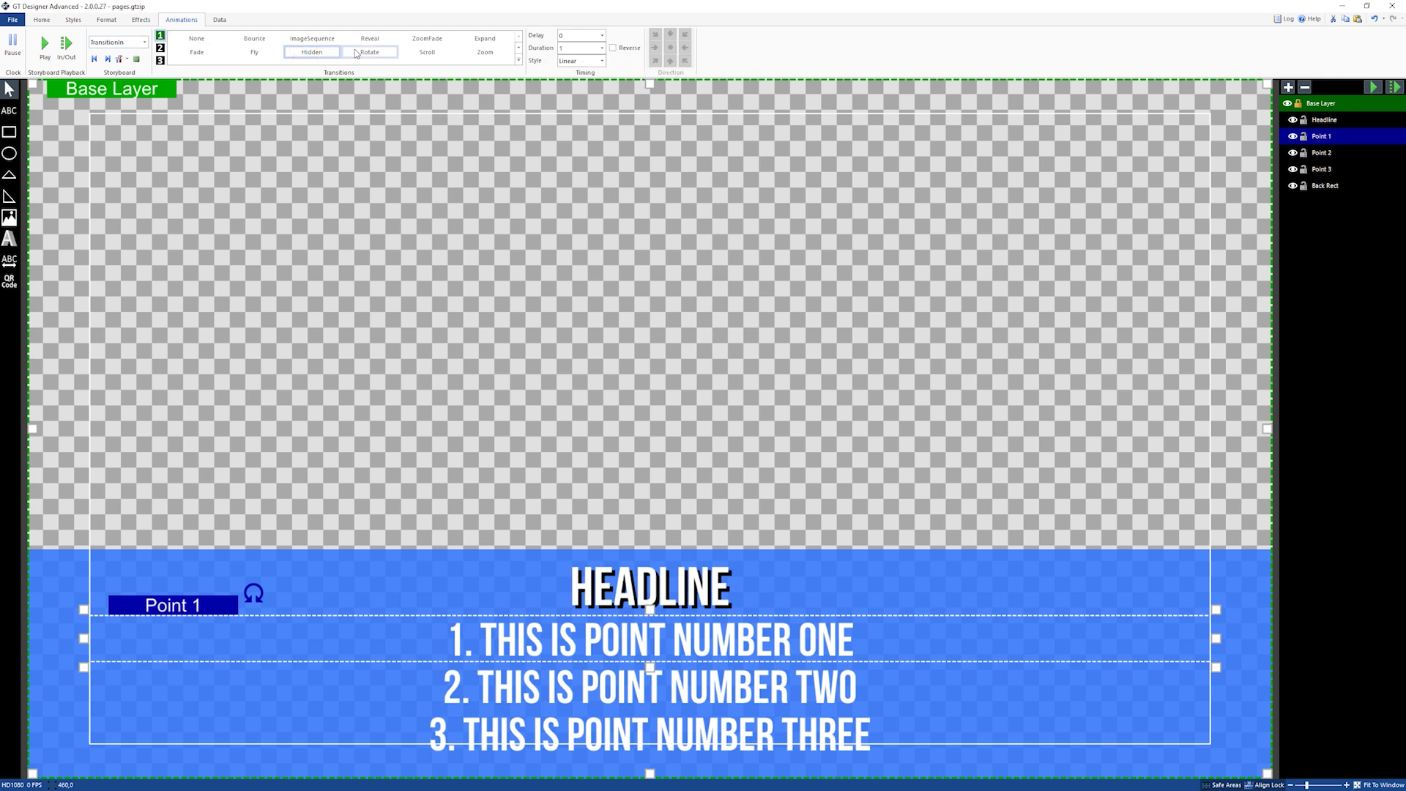
{"action": "left_click", "coordinate": [1323, 155]}
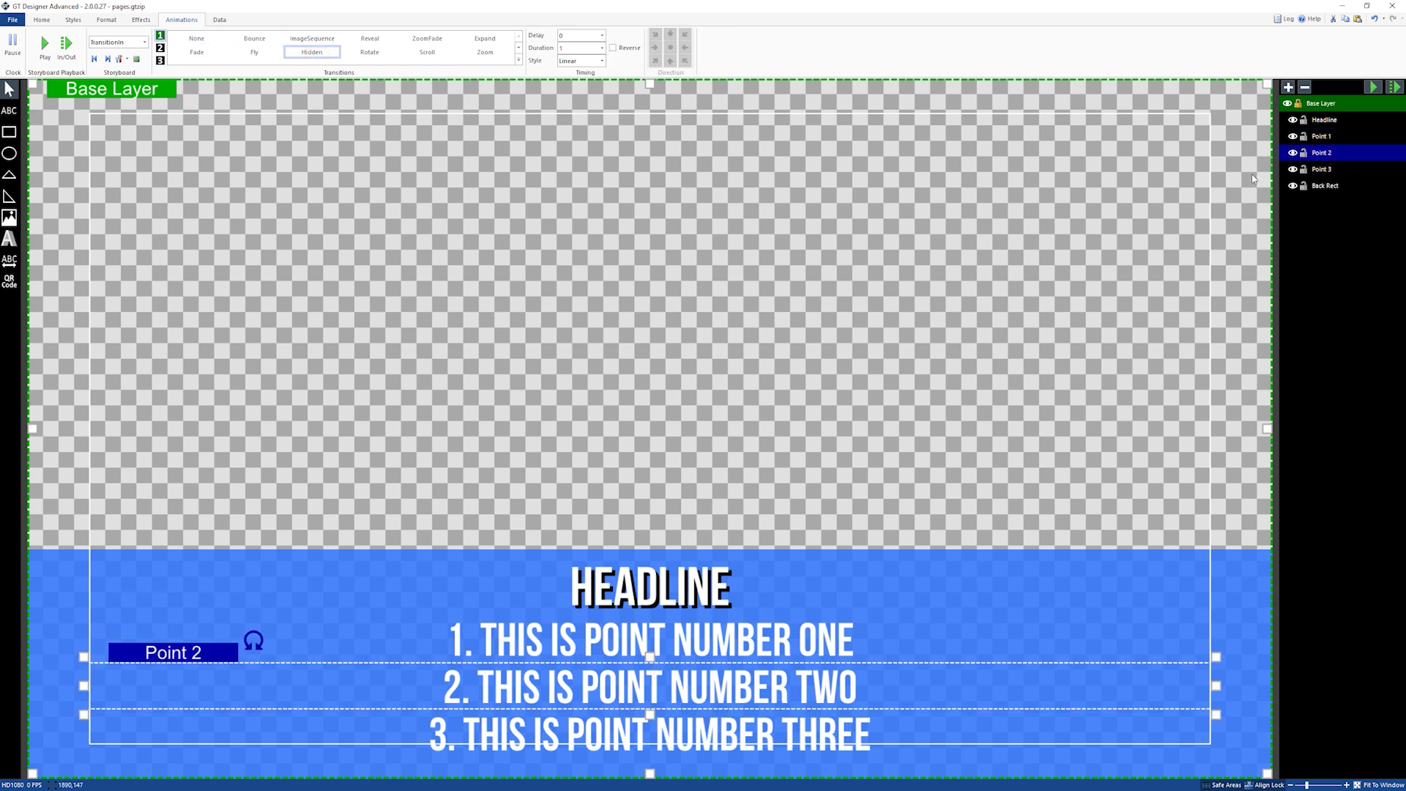
{"action": "left_click", "coordinate": [1321, 169]}
{"action": "left_click", "coordinate": [312, 52]}
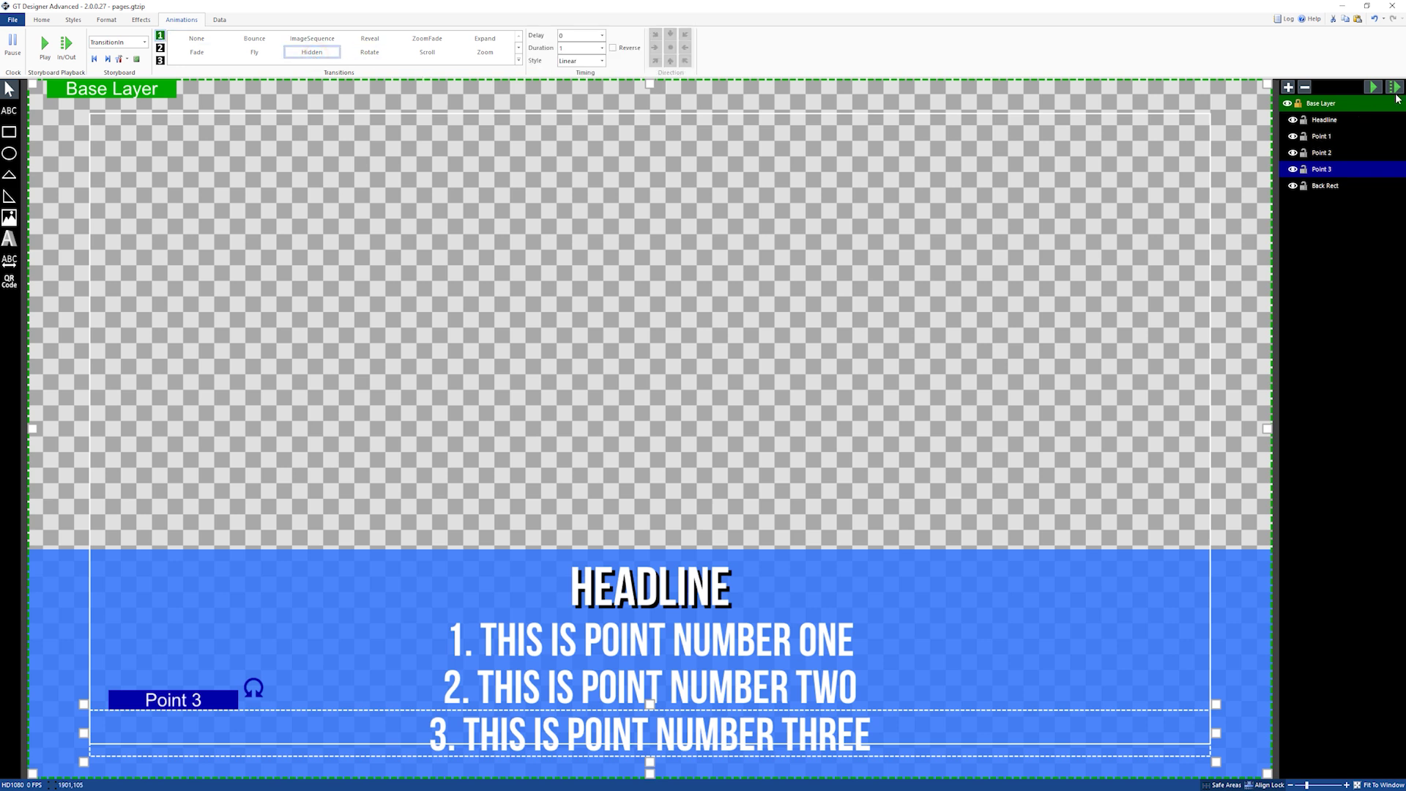
{"action": "left_click", "coordinate": [1373, 87]}
{"action": "left_click", "coordinate": [1325, 139]}
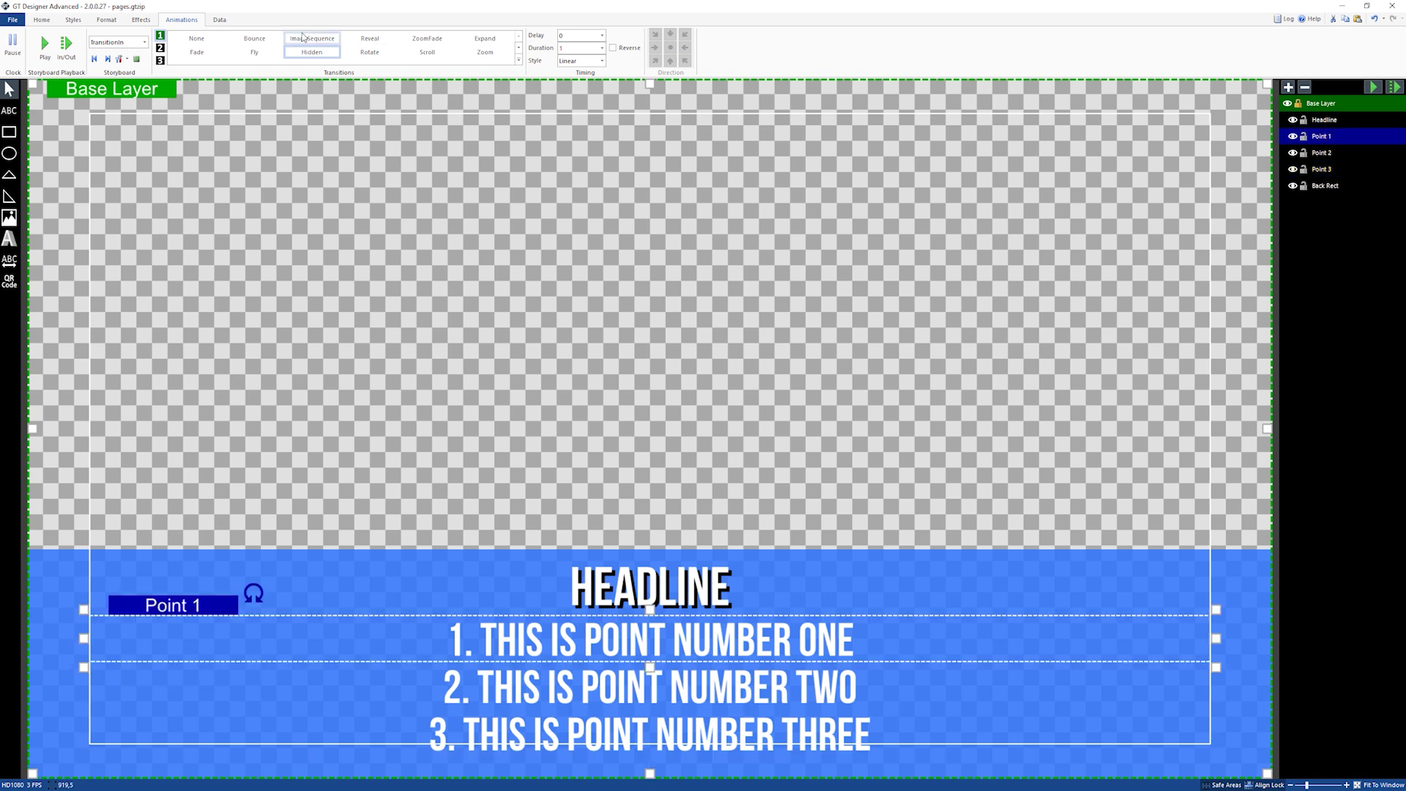
On the Page1 storyboard, give Point 1 a Fade with CubicEasingIn easing.
{"action": "left_click", "coordinate": [140, 43]}
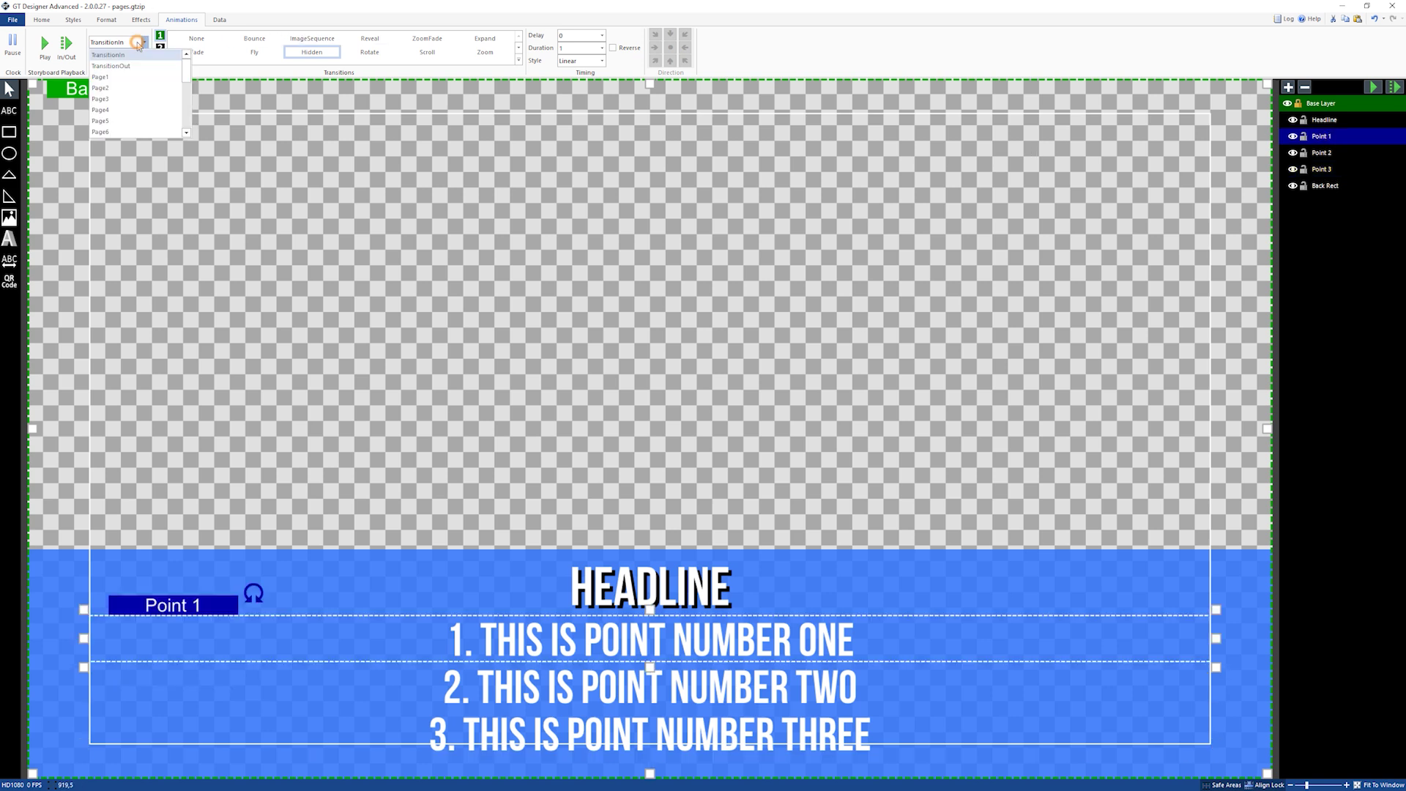
{"action": "left_click", "coordinate": [107, 79]}
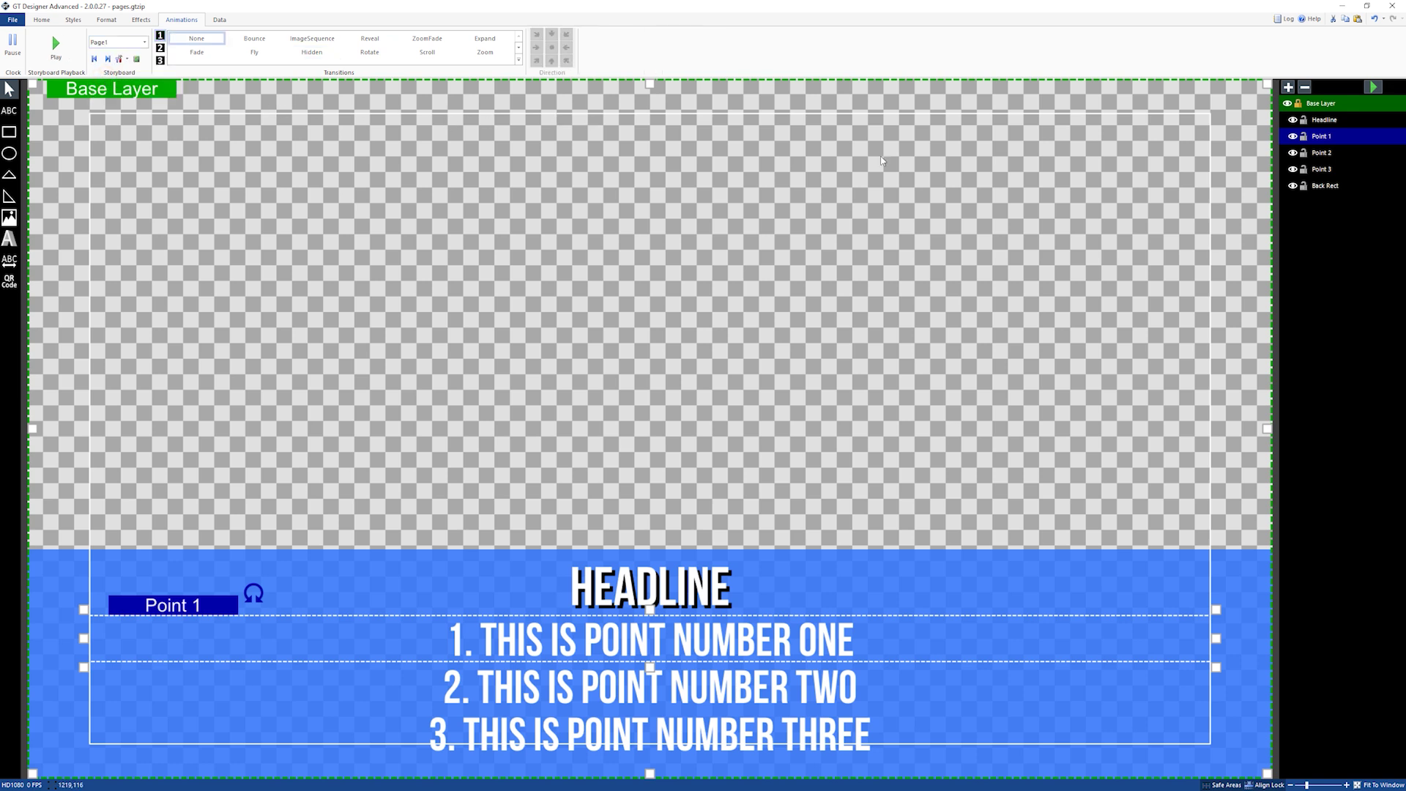
{"action": "left_click", "coordinate": [204, 53]}
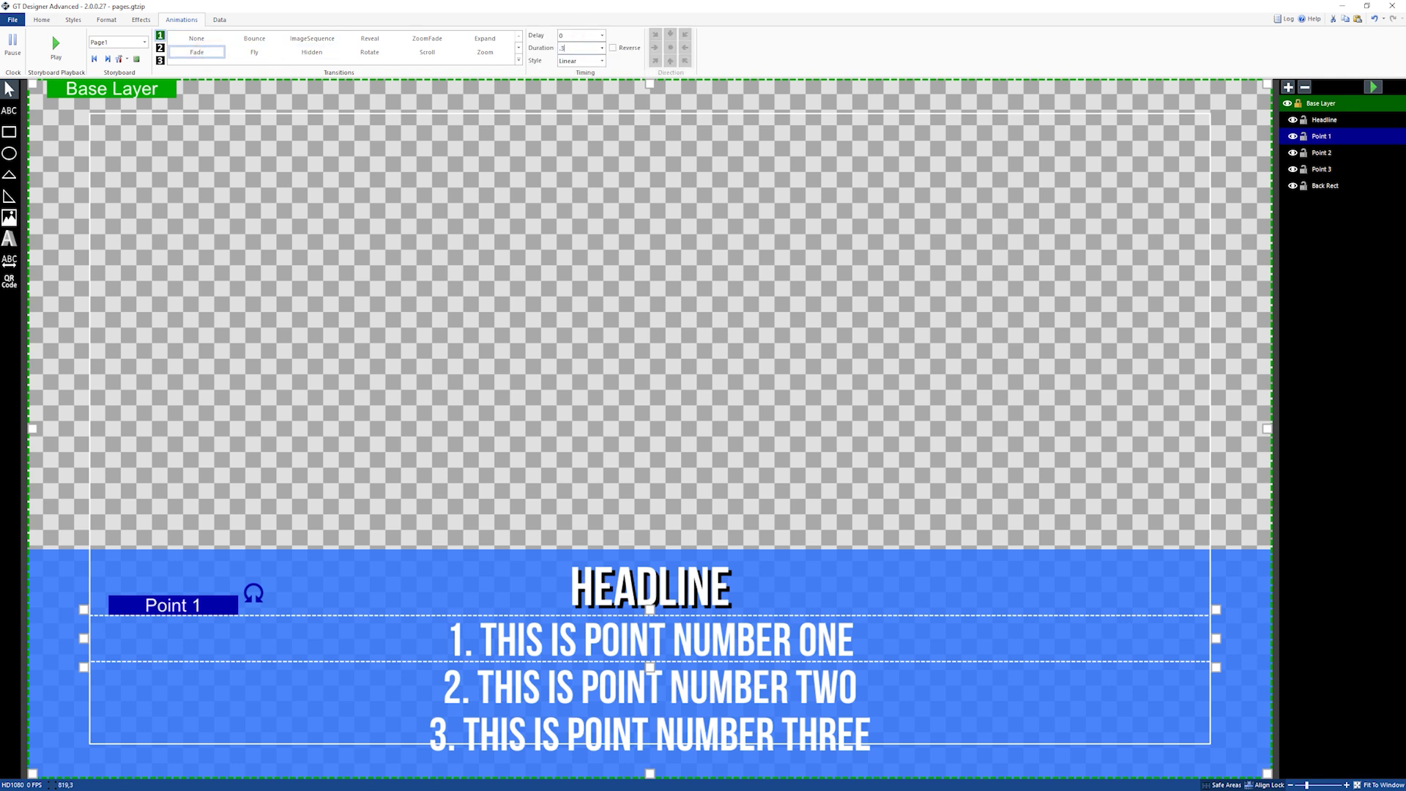
{"action": "left_click", "coordinate": [582, 61]}
{"action": "left_click", "coordinate": [583, 96]}
{"action": "left_click", "coordinate": [766, 52]}
Set Points 2 and 3 to Hidden on Page1 and preview the transition.
{"action": "left_click", "coordinate": [1323, 152]}
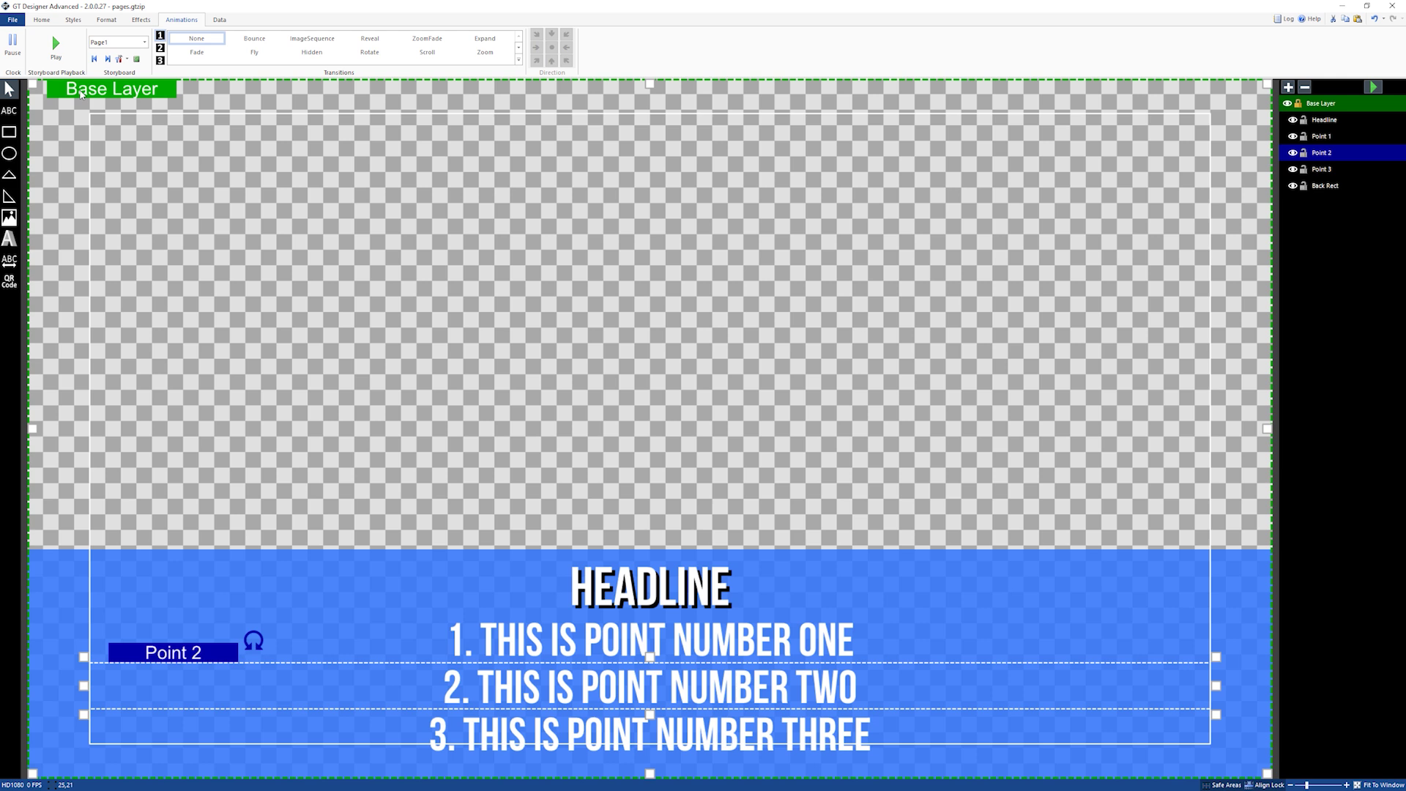
{"action": "left_click", "coordinate": [312, 52]}
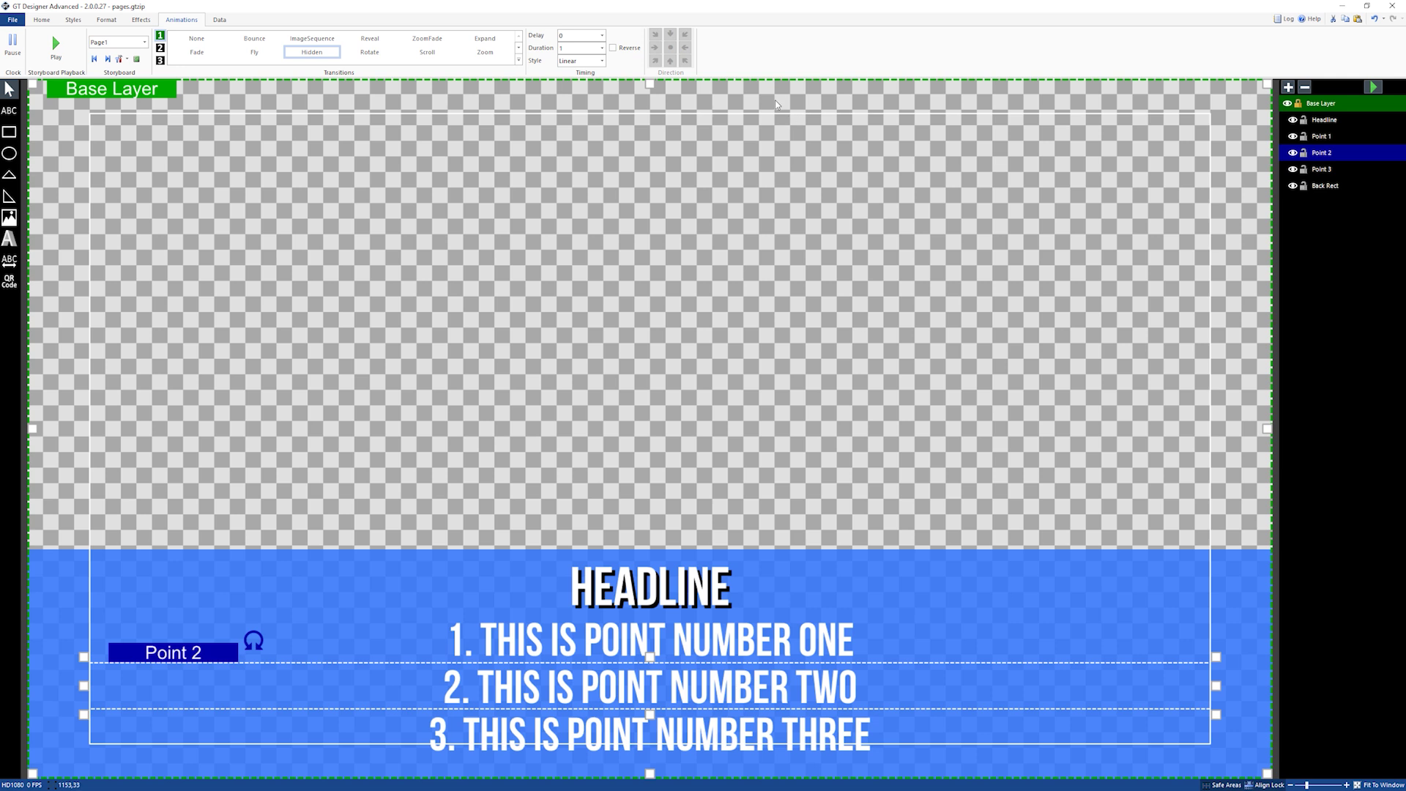
{"action": "left_click", "coordinate": [1356, 173]}
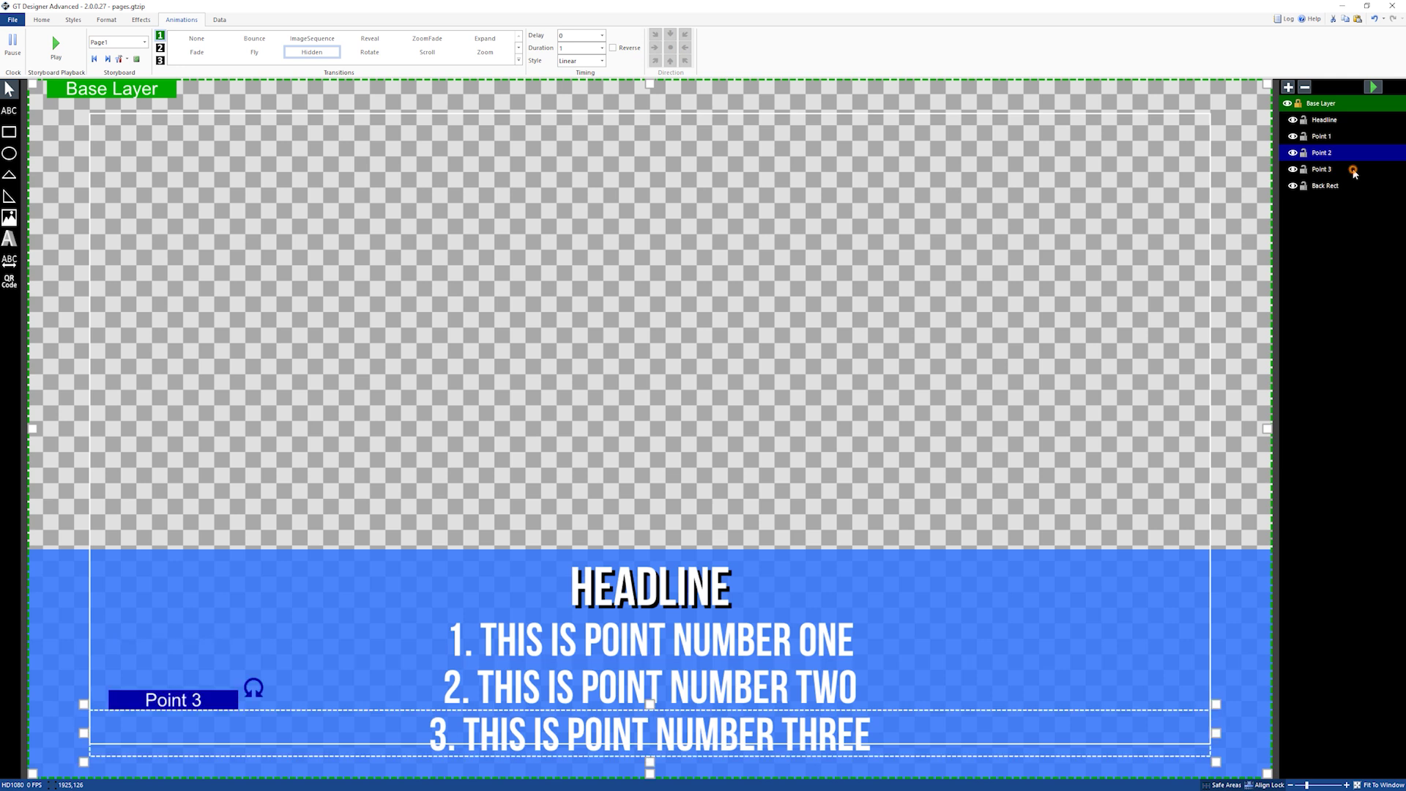
{"action": "left_click", "coordinate": [310, 57]}
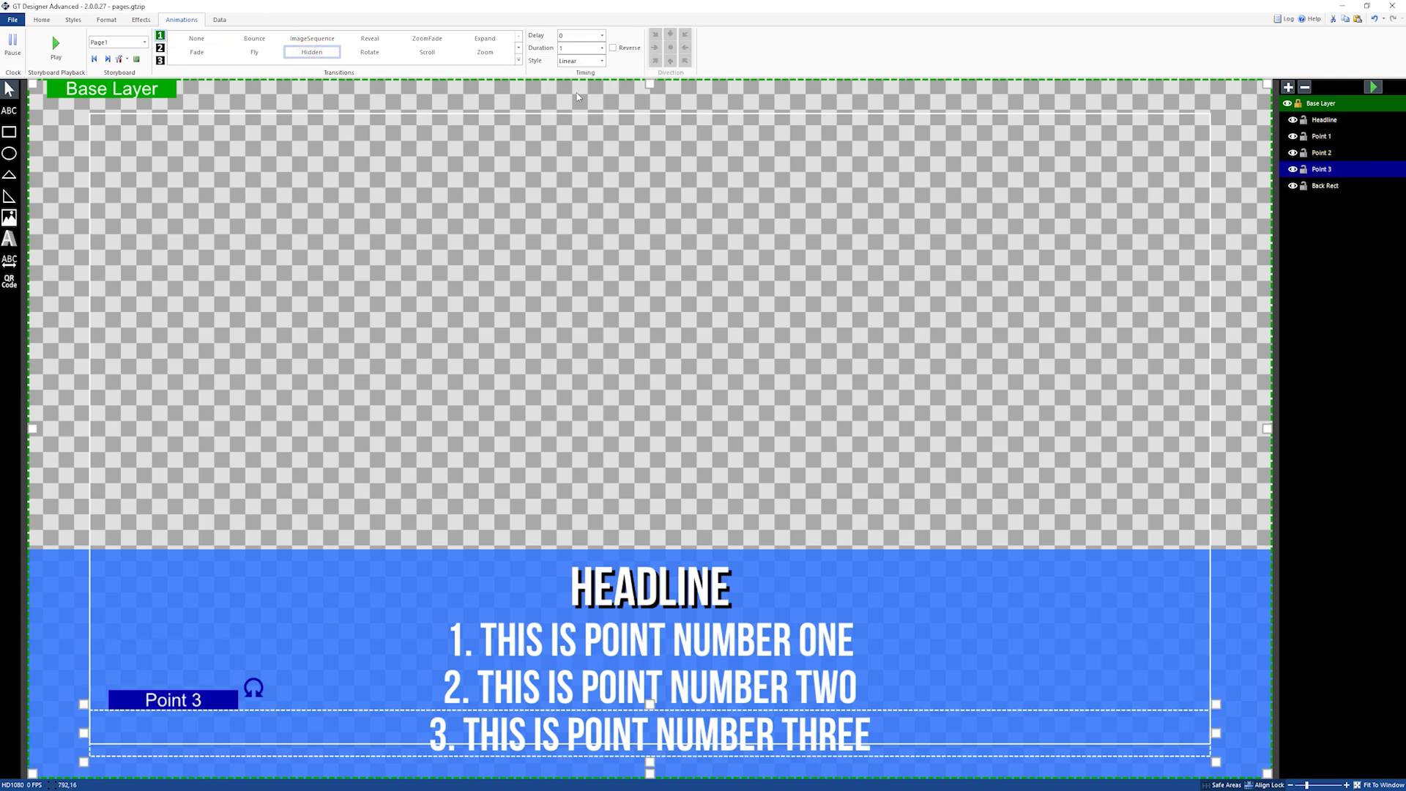
{"action": "left_click", "coordinate": [1372, 87]}
{"action": "left_click", "coordinate": [1338, 139]}
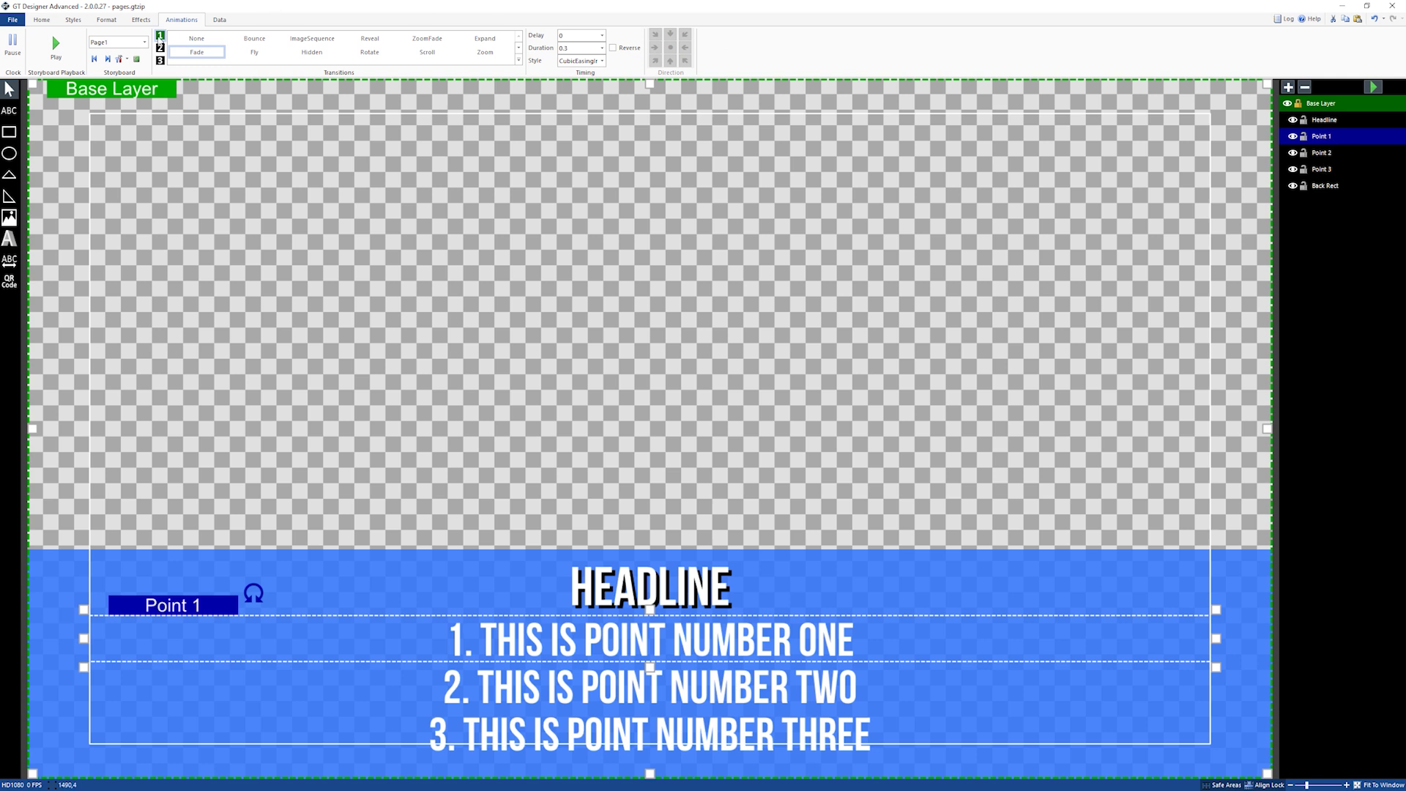
{"action": "left_click", "coordinate": [144, 41]}
On the Page2 storyboard, give Point 2 a Fade with CubicEasingIn easing.
{"action": "left_click", "coordinate": [121, 88]}
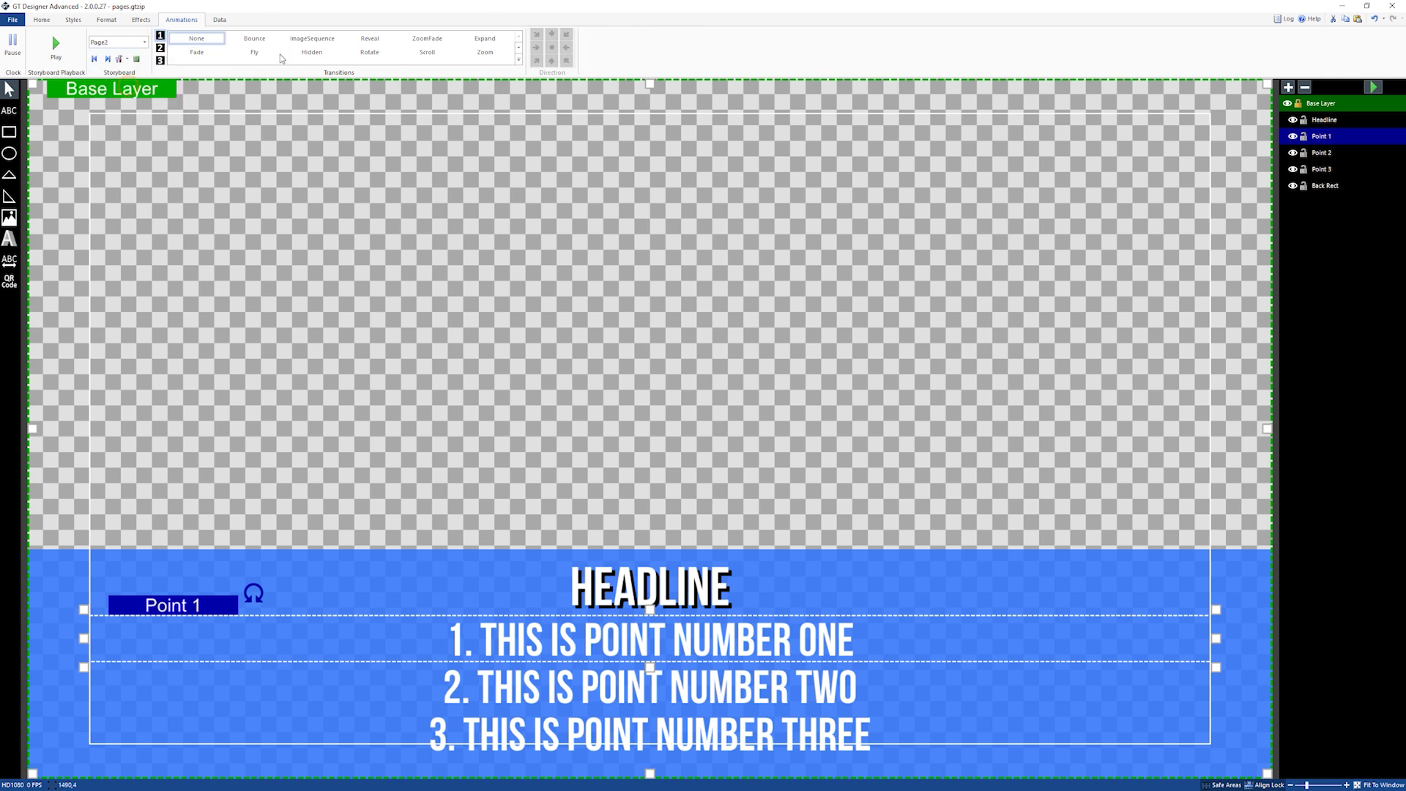
{"action": "left_click", "coordinate": [142, 44]}
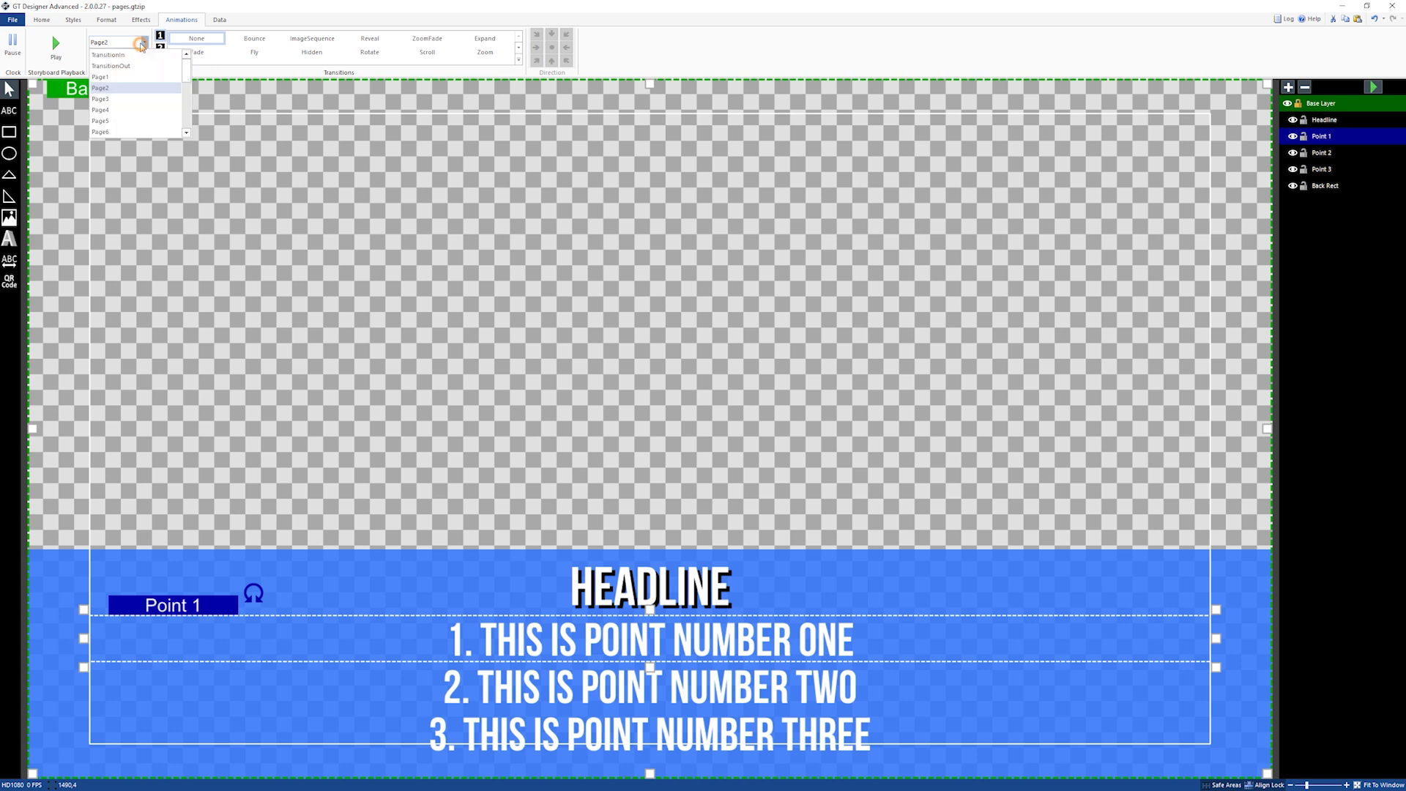
{"action": "left_click", "coordinate": [132, 77]}
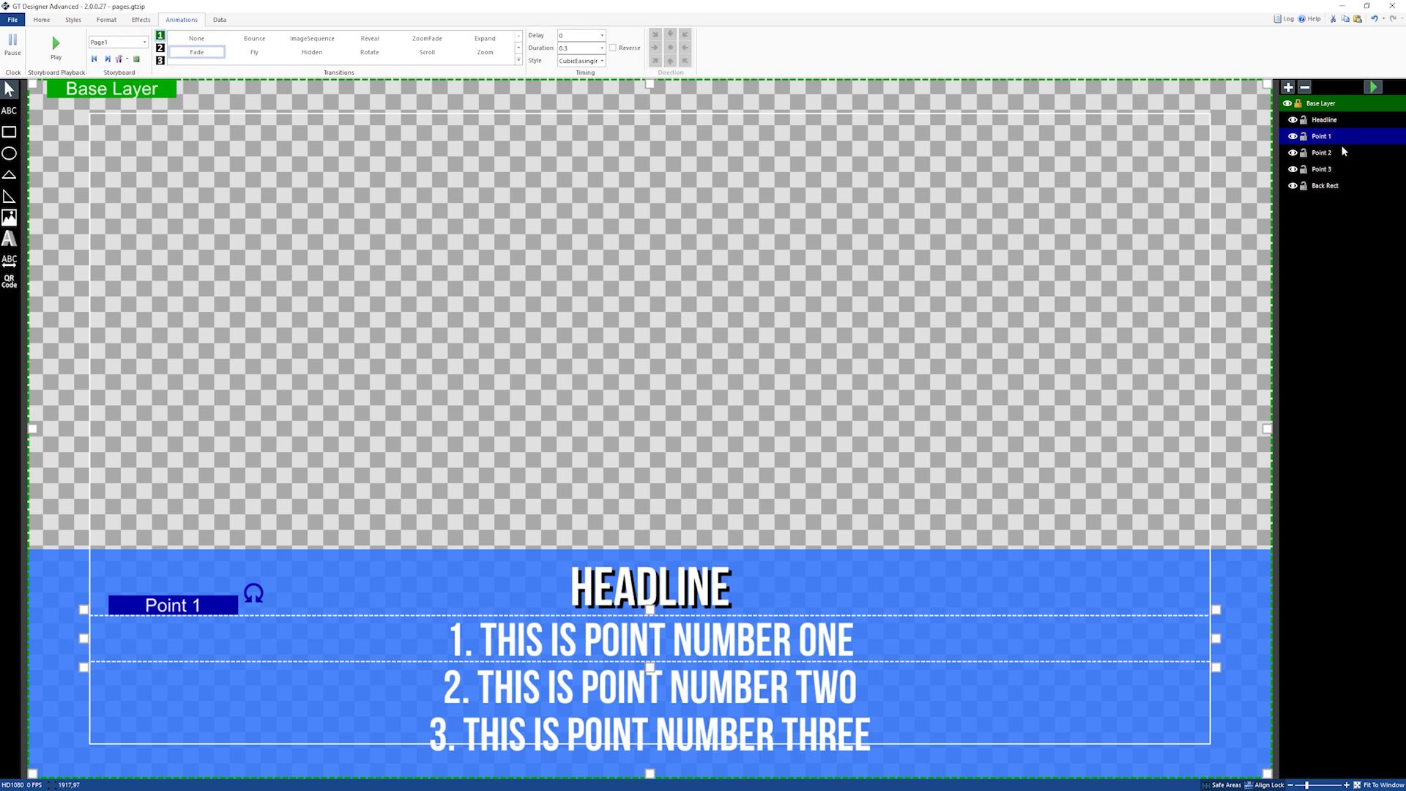
{"action": "left_click", "coordinate": [1336, 153]}
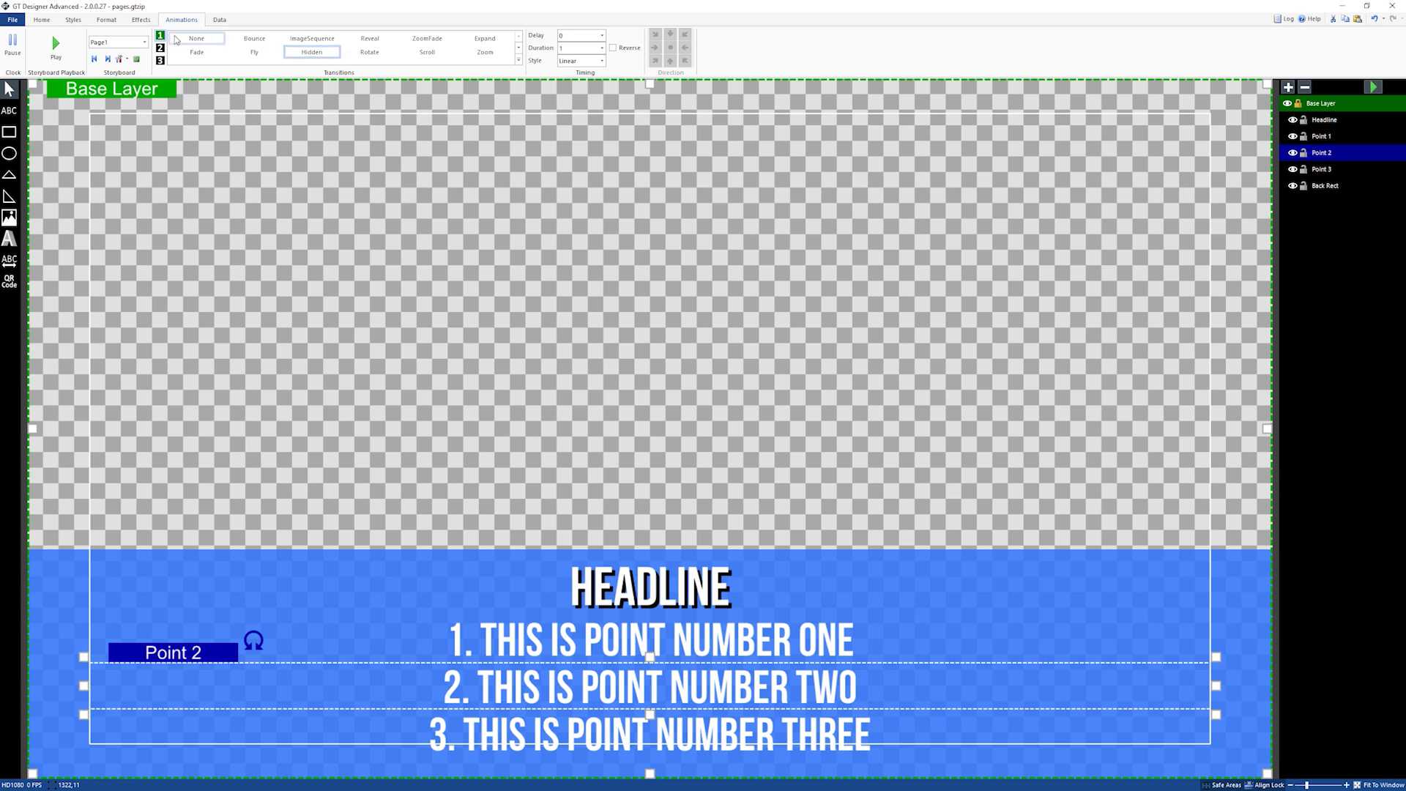
{"action": "left_click", "coordinate": [146, 43]}
{"action": "left_click", "coordinate": [120, 83]}
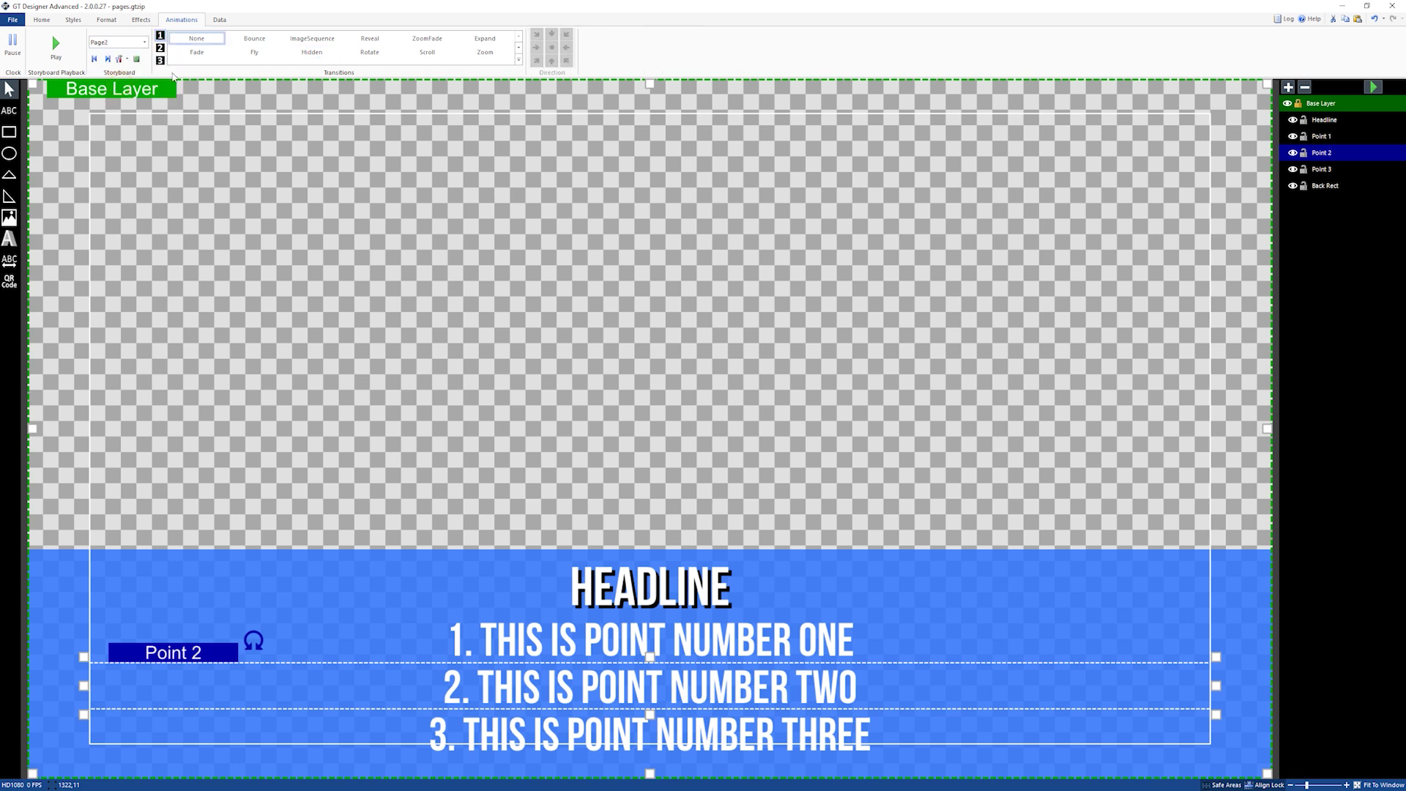
{"action": "left_click", "coordinate": [207, 54]}
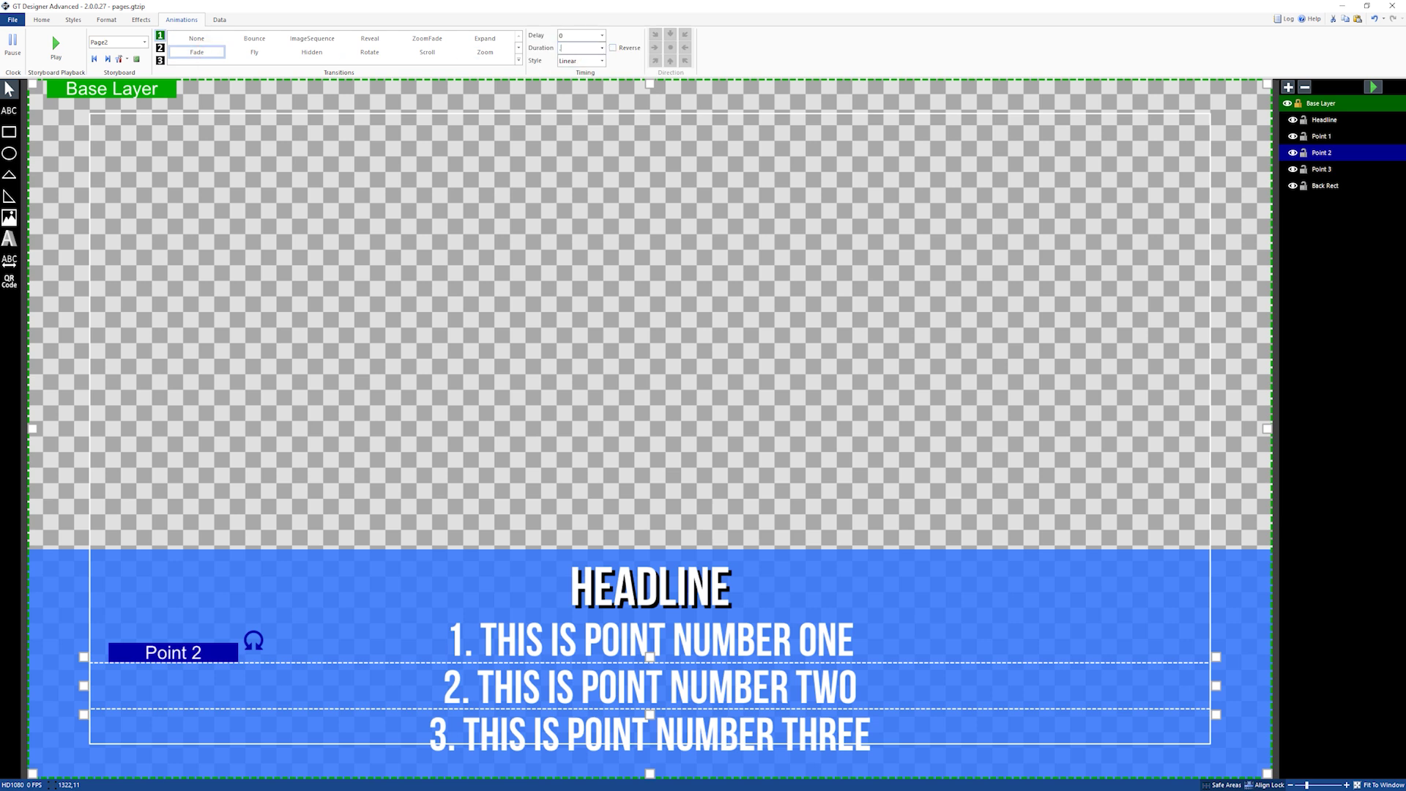
{"action": "left_click", "coordinate": [582, 61]}
{"action": "left_click", "coordinate": [584, 99]}
Set Point 3 to Hidden on Page2 and preview the transition.
{"action": "left_click", "coordinate": [1344, 170]}
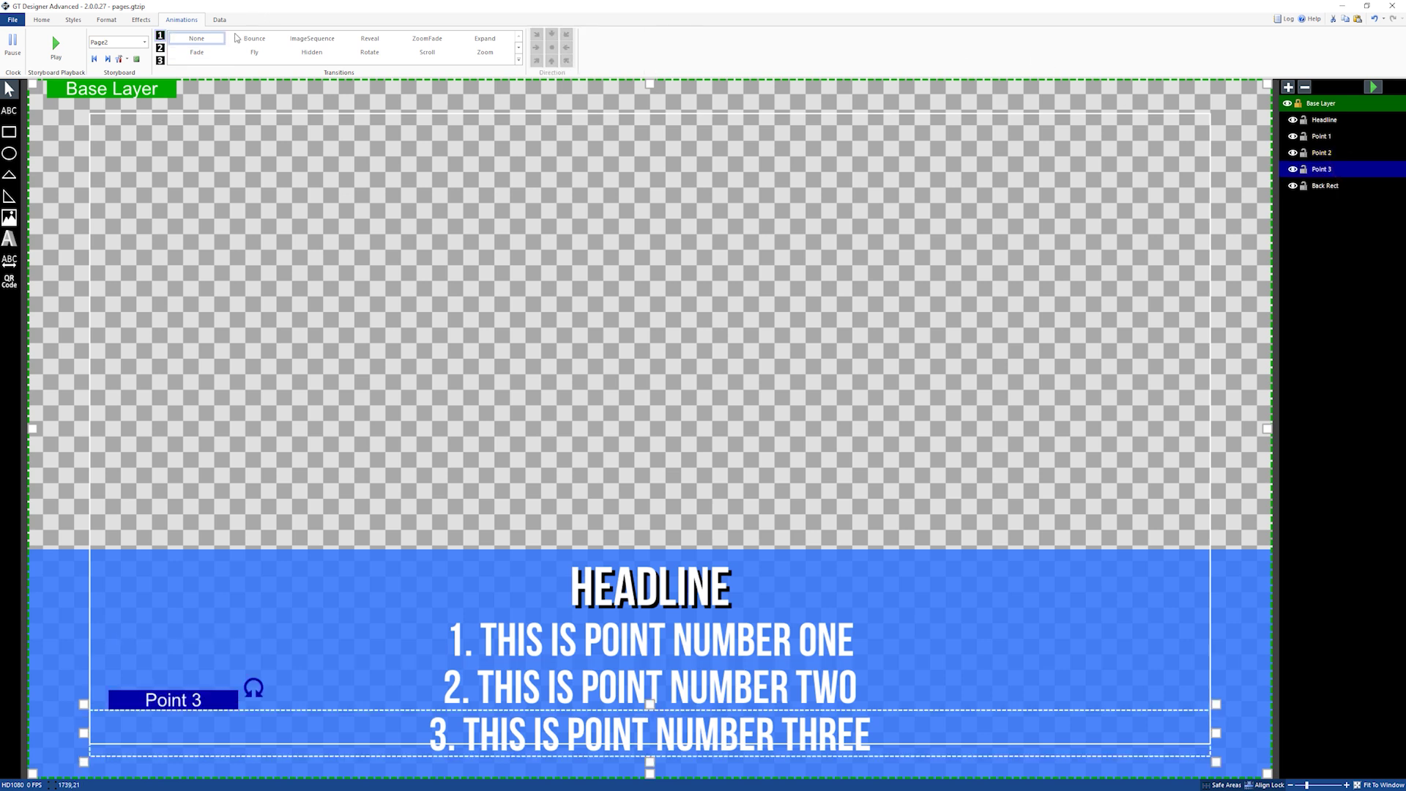
{"action": "left_click", "coordinate": [308, 54]}
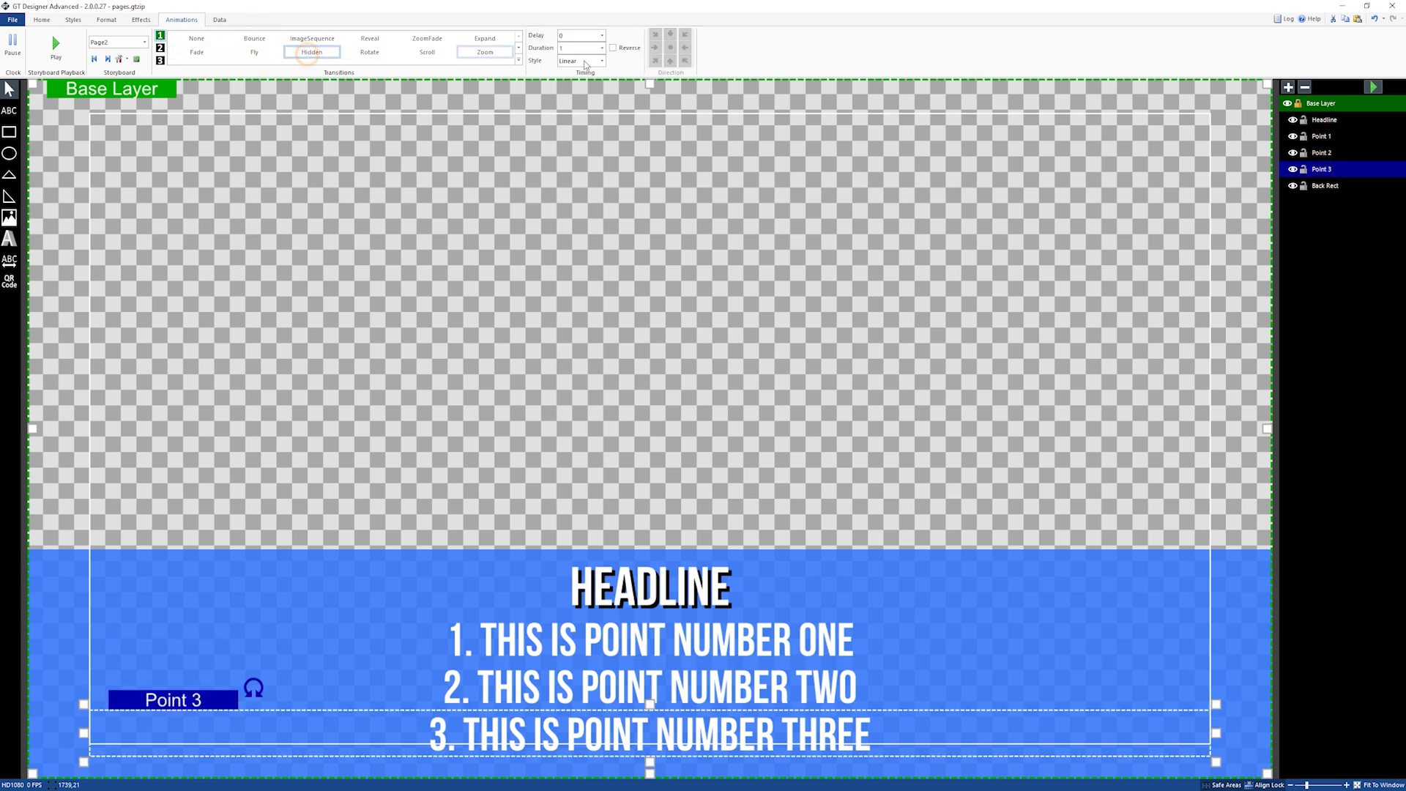
{"action": "left_click", "coordinate": [847, 44]}
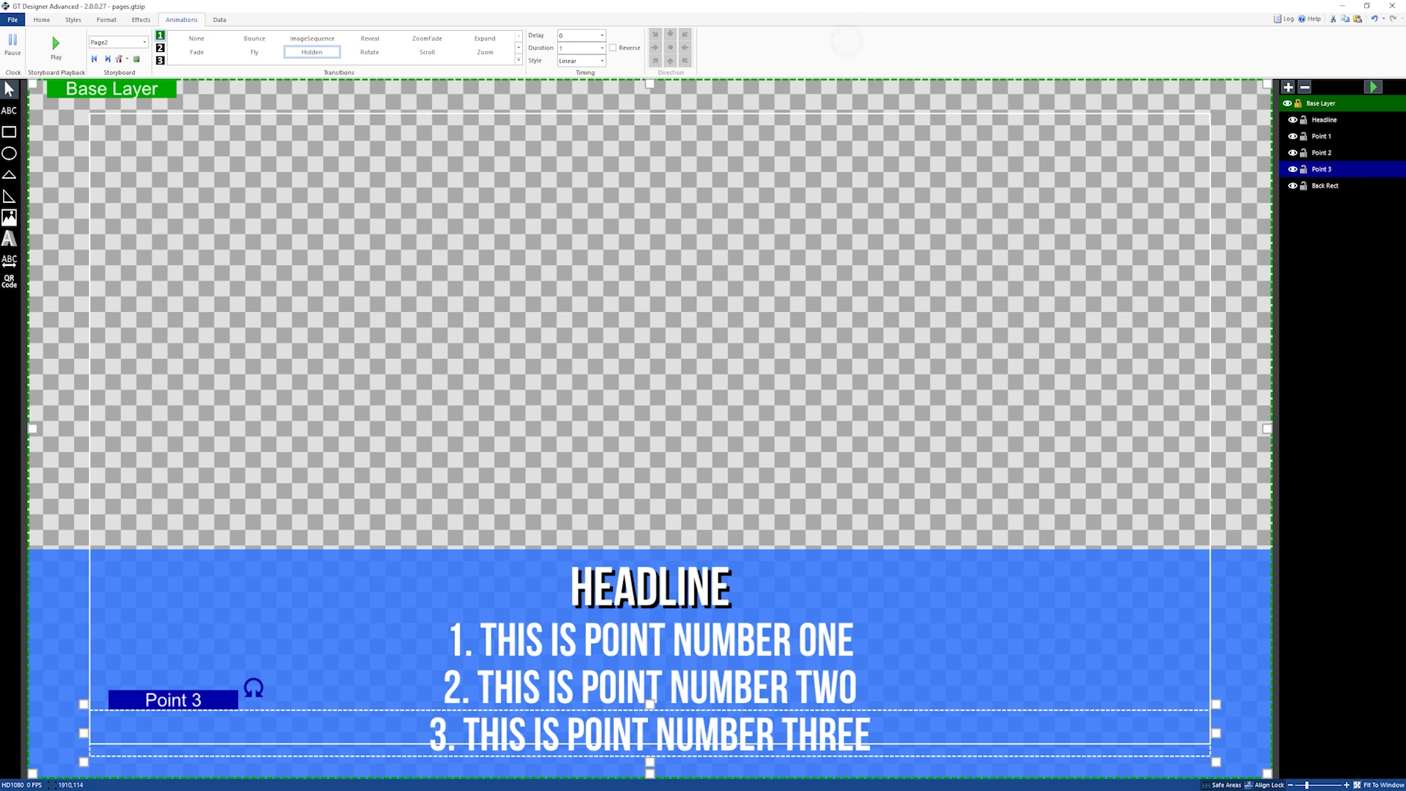
{"action": "left_click", "coordinate": [1374, 89]}
{"action": "left_click", "coordinate": [1374, 88]}
On Page3, give Point 3 a 0.3 s Fade with CubicEasingIn and preview it.
{"action": "left_click", "coordinate": [145, 41]}
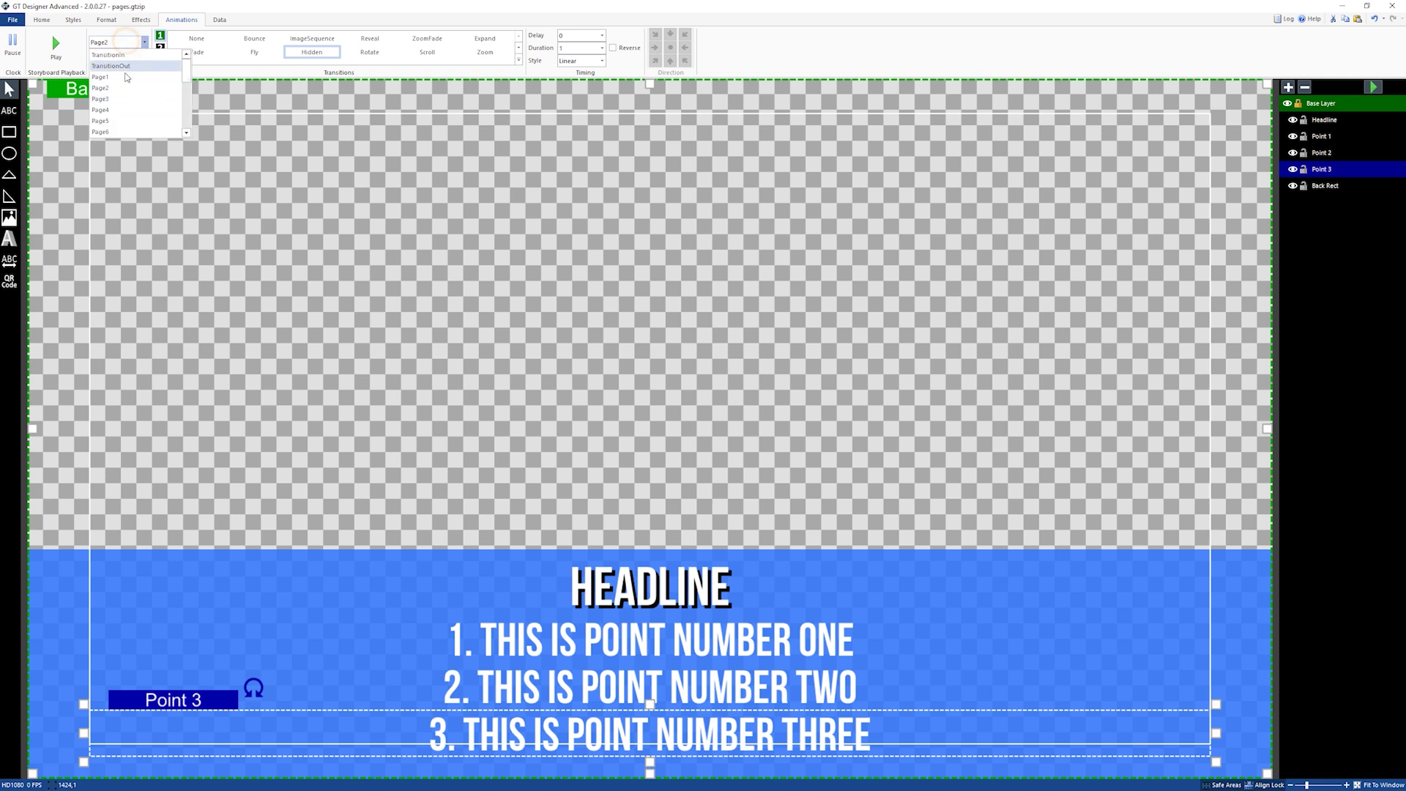
{"action": "left_click", "coordinate": [123, 96]}
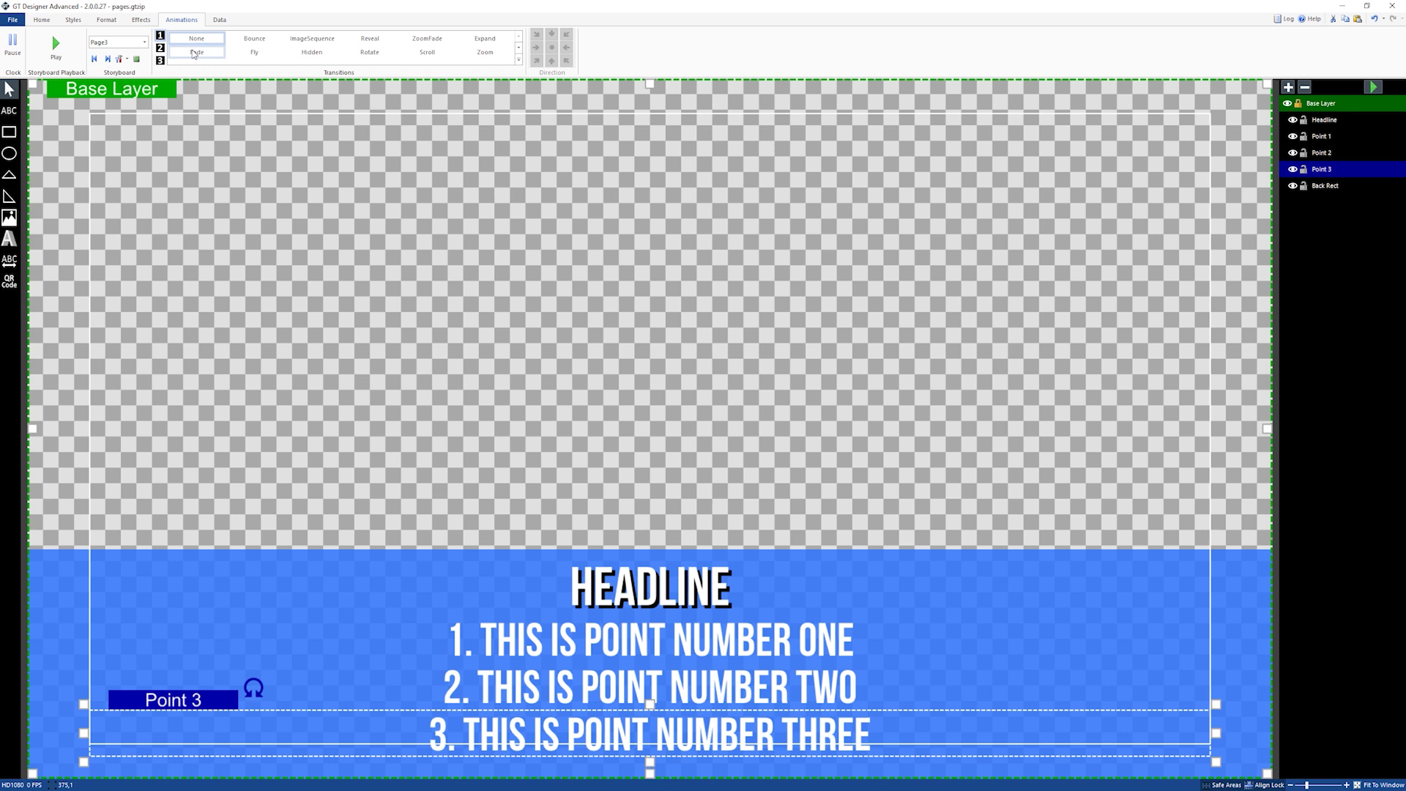
{"action": "left_click", "coordinate": [195, 52]}
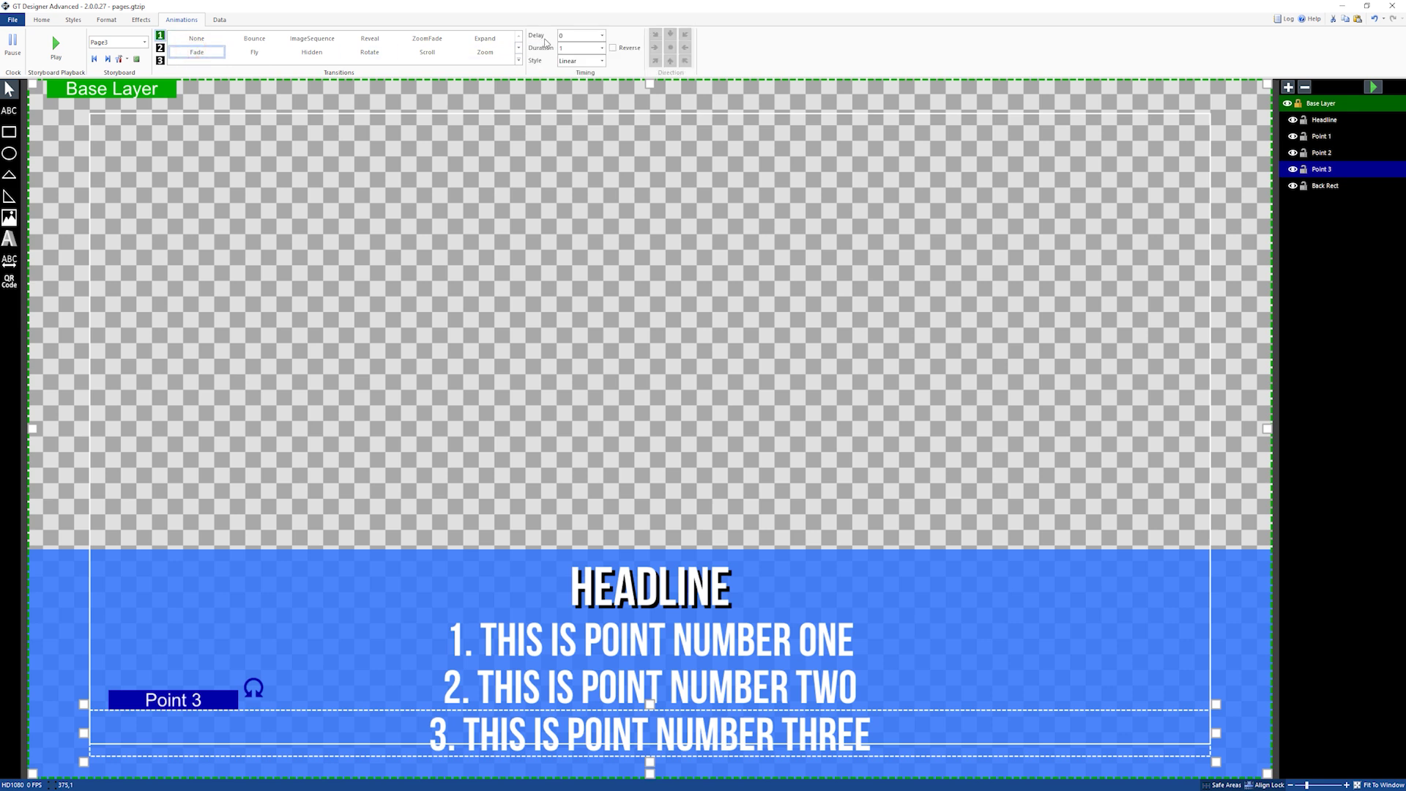
{"action": "double_click", "coordinate": [571, 49]}
{"action": "type", "text": ".3"}
{"action": "left_click", "coordinate": [570, 61]}
{"action": "left_click", "coordinate": [587, 95]}
{"action": "left_click", "coordinate": [1373, 87]}
{"action": "left_click", "coordinate": [1368, 89]}
{"action": "left_click", "coordinate": [1058, 376]}
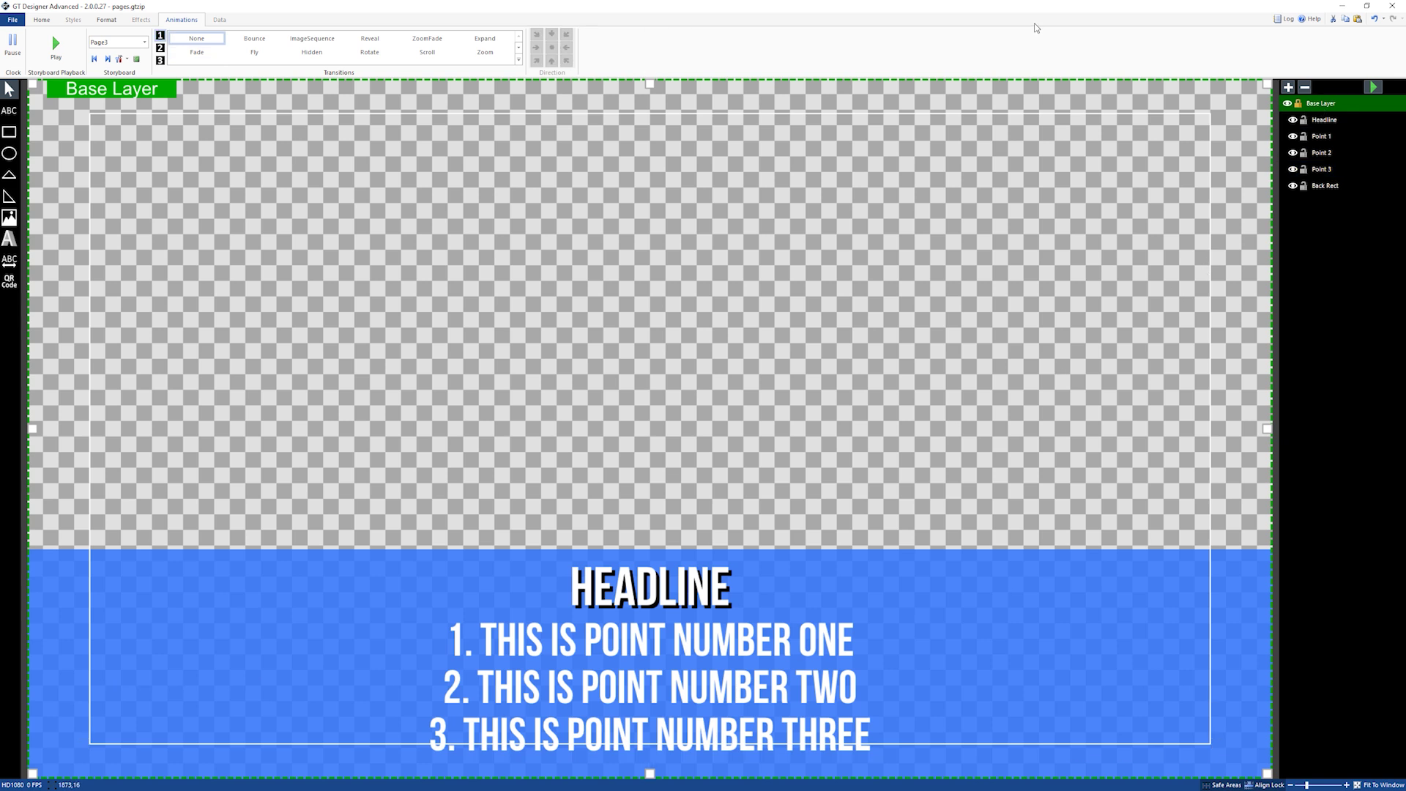
Set TransitionOut to Fly upward, 0.3 s, CubicEasingIn, and preview the exit.
{"action": "left_click", "coordinate": [143, 44]}
{"action": "left_click", "coordinate": [118, 67]}
{"action": "left_click", "coordinate": [250, 53]}
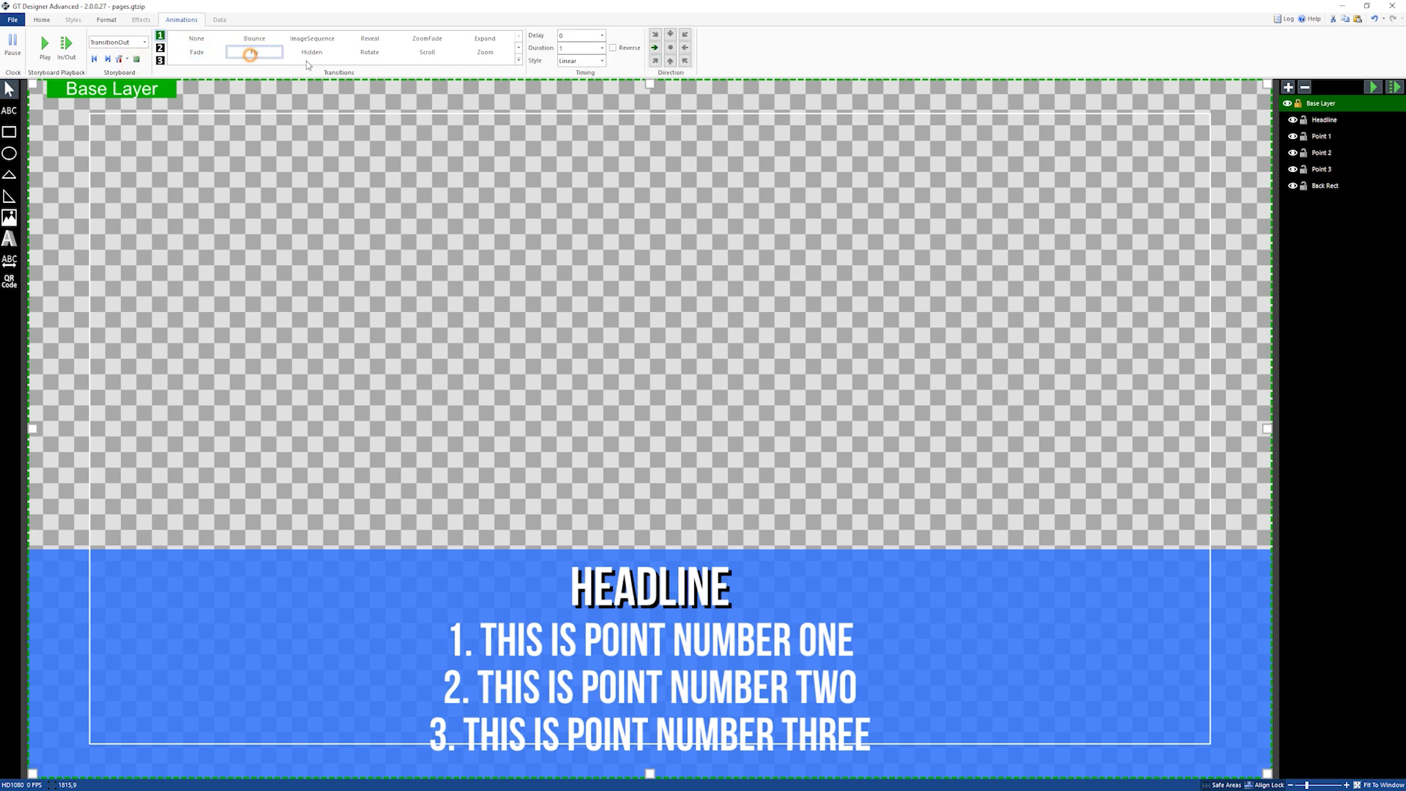
{"action": "left_click", "coordinate": [670, 61]}
{"action": "double_click", "coordinate": [570, 48]}
{"action": "left_click", "coordinate": [602, 61]}
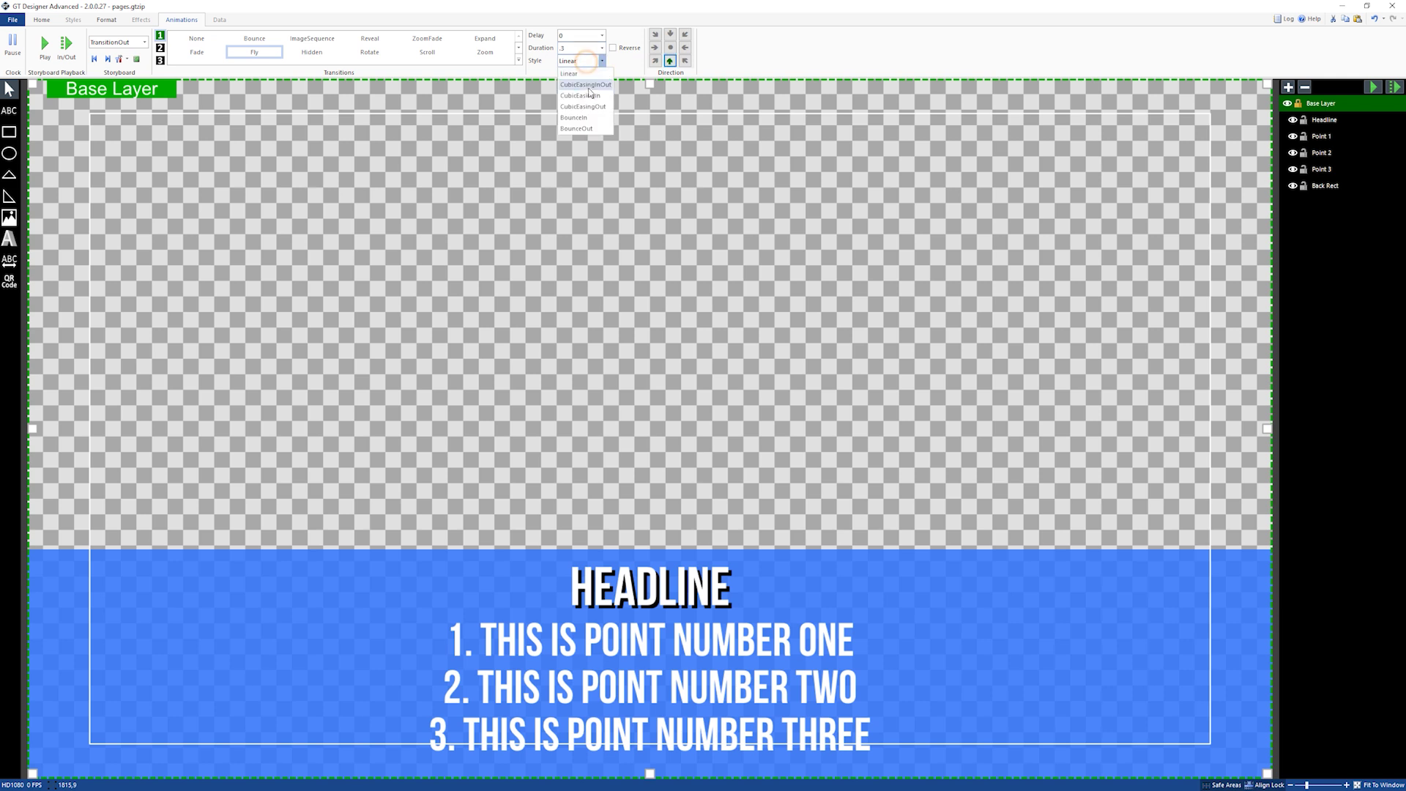
{"action": "left_click", "coordinate": [593, 86]}
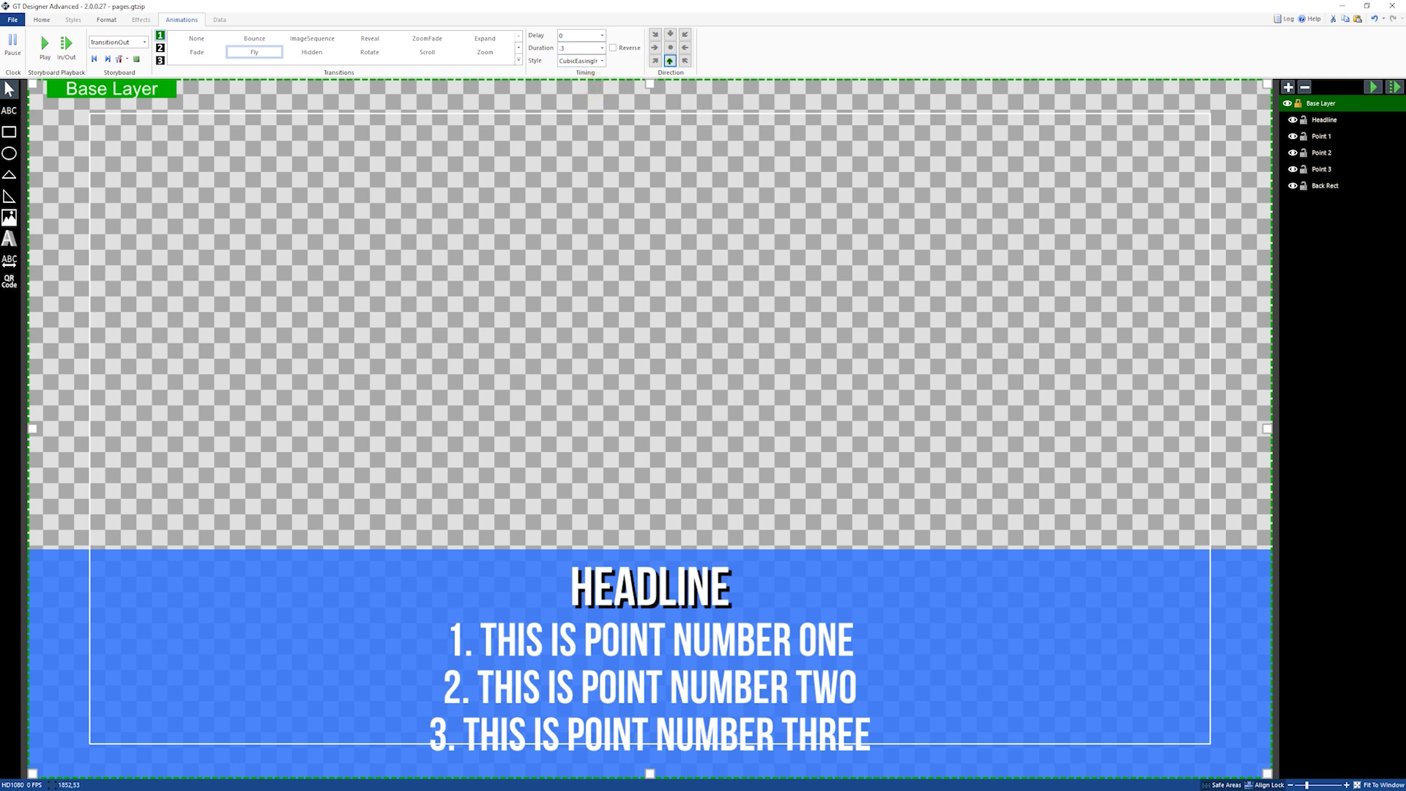
{"action": "left_click", "coordinate": [1394, 87]}
{"action": "left_click", "coordinate": [12, 20]}
Save the title as Pages2.gtzip, based on the existing Pages.gtzip name.
{"action": "left_click", "coordinate": [29, 103]}
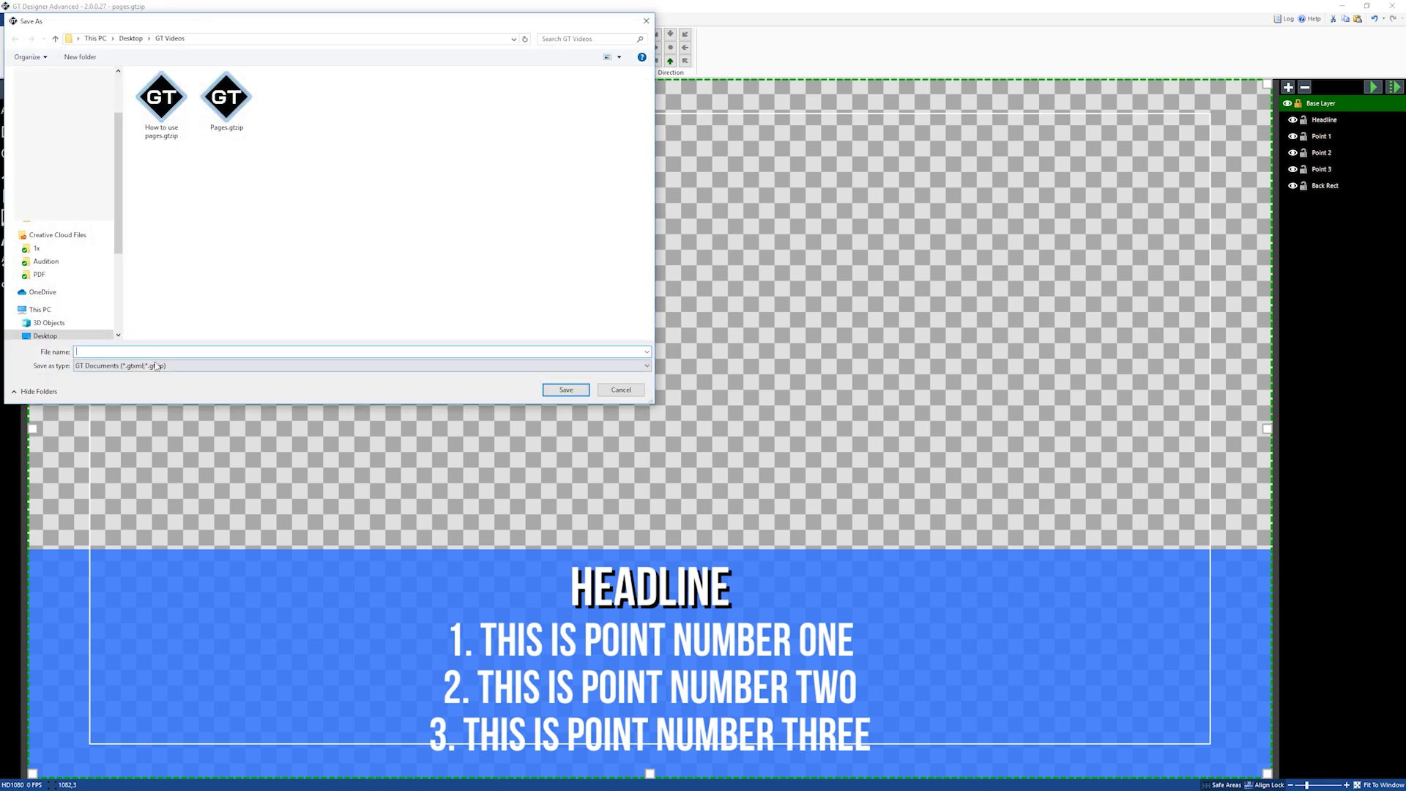
{"action": "left_click", "coordinate": [227, 99]}
{"action": "left_click", "coordinate": [87, 351]}
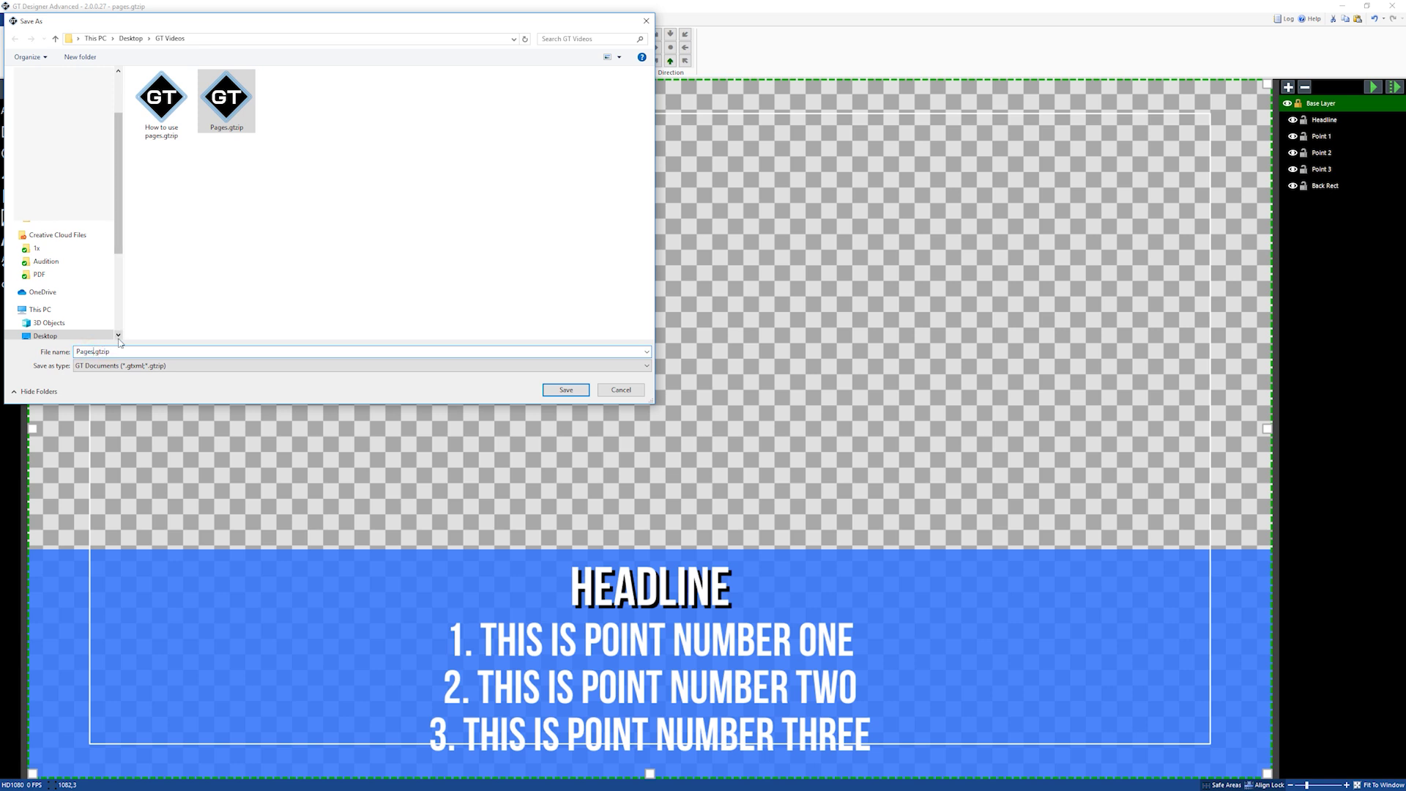
{"action": "type", "text": "2"}
{"action": "key", "text": "Return"}
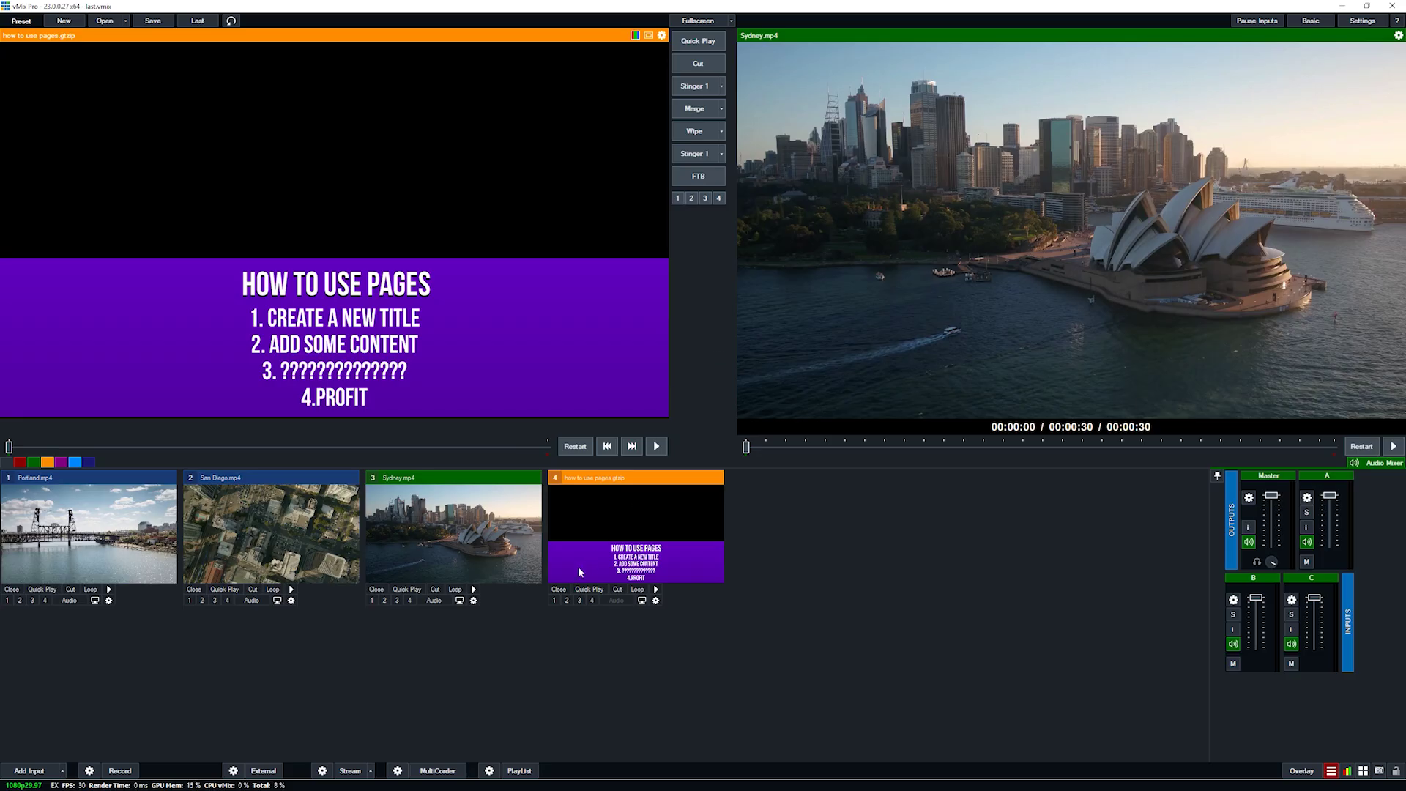
Add the pages2 title template as input 5 and overlay it with Overlay 1.
{"action": "left_click", "coordinate": [30, 771]}
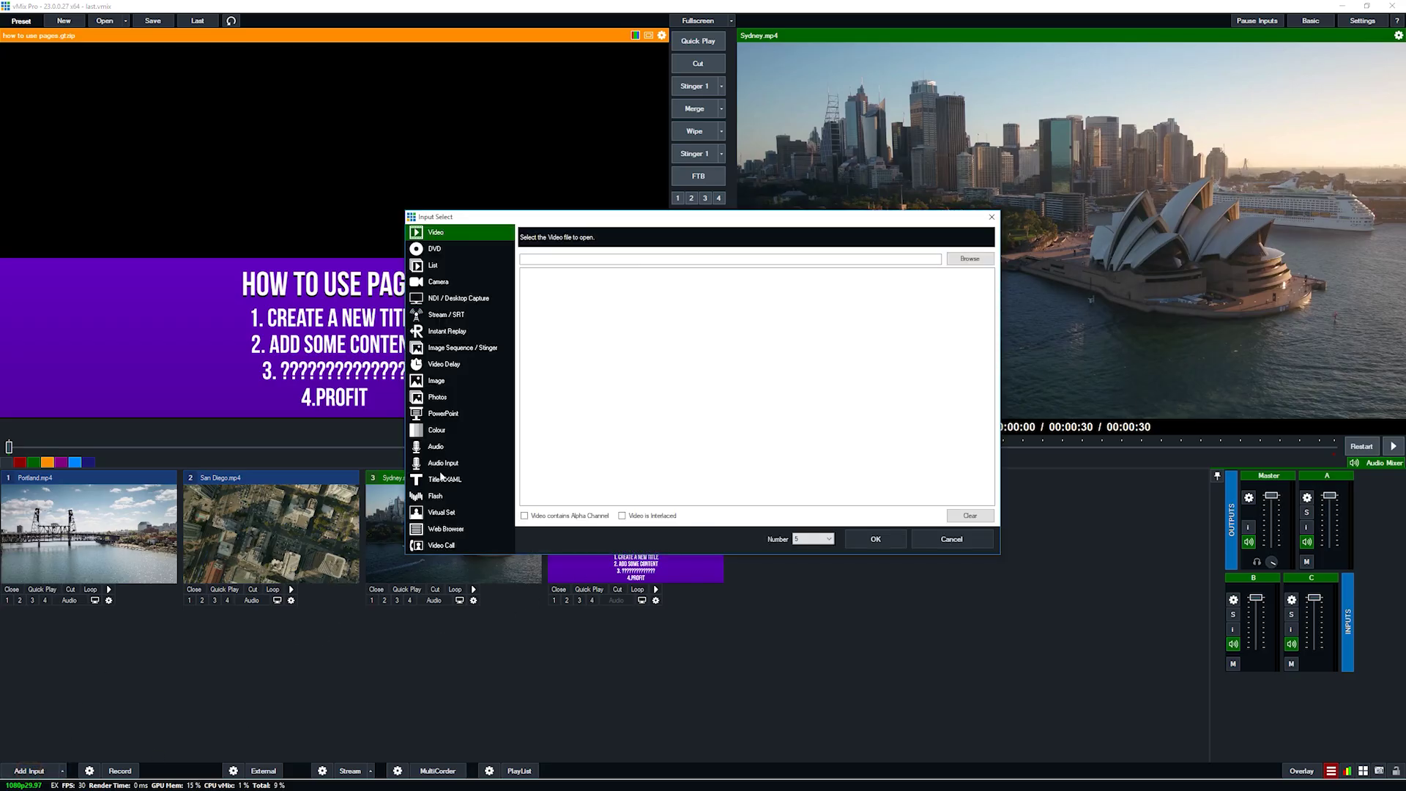
{"action": "left_click", "coordinate": [441, 477]}
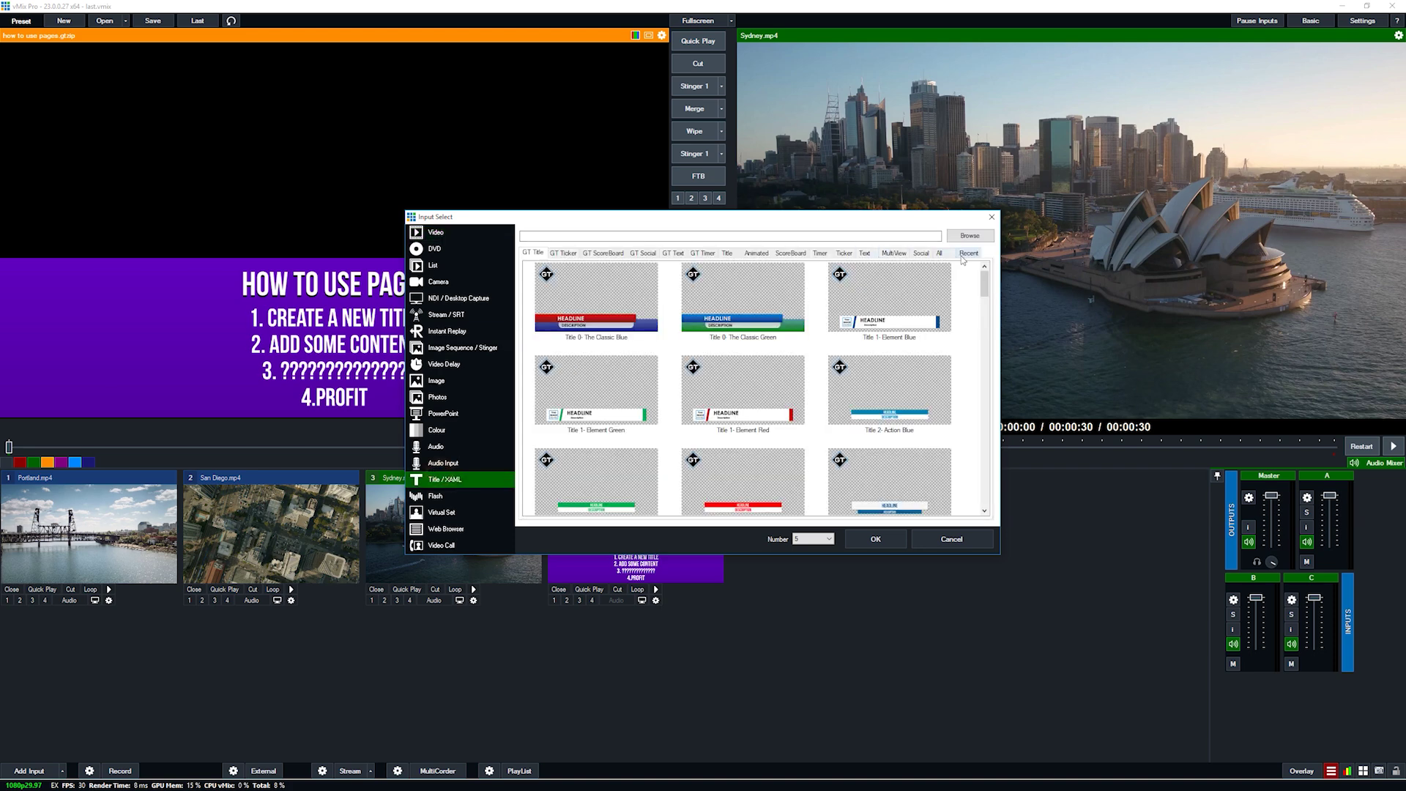
{"action": "left_click", "coordinate": [970, 255]}
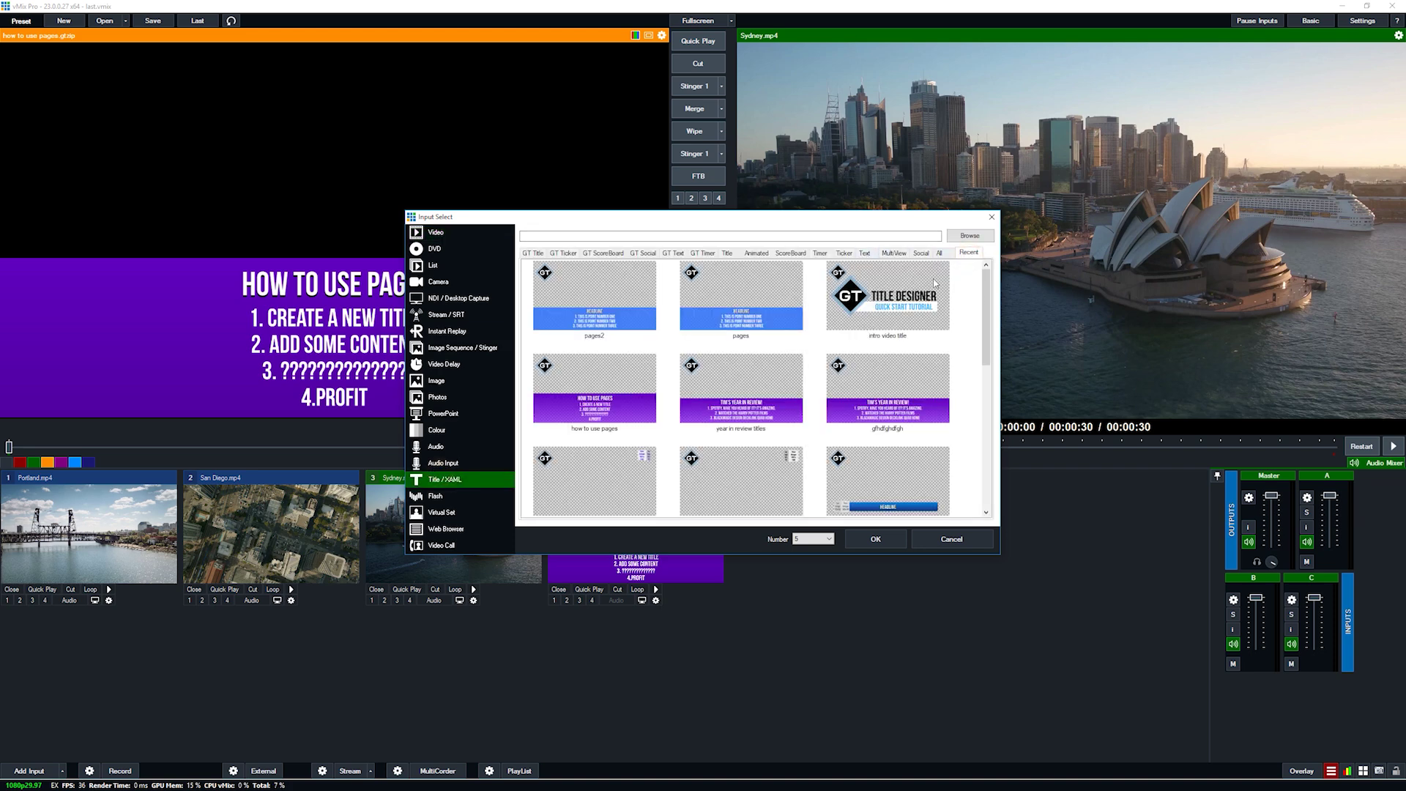
{"action": "left_click", "coordinate": [602, 311]}
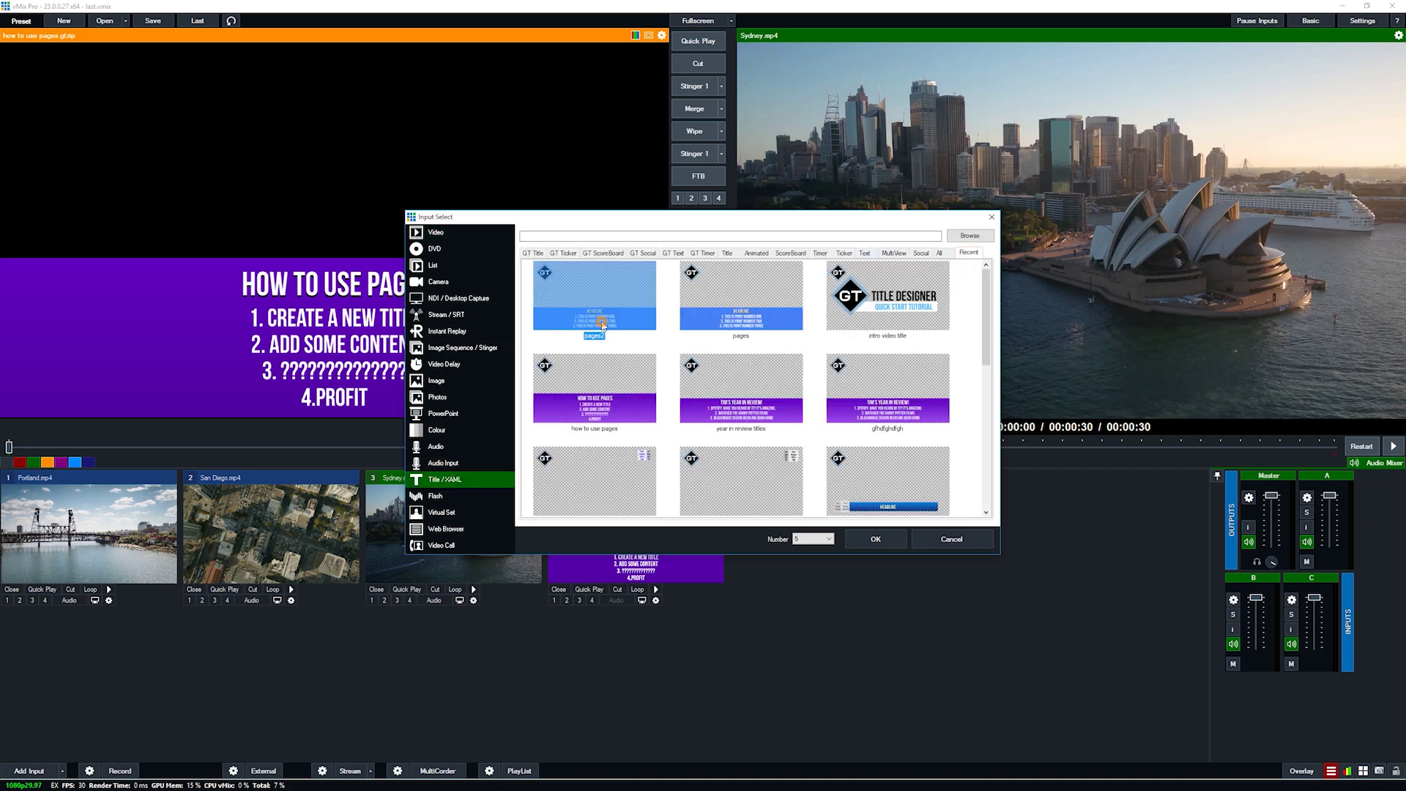
{"action": "left_click", "coordinate": [876, 540]}
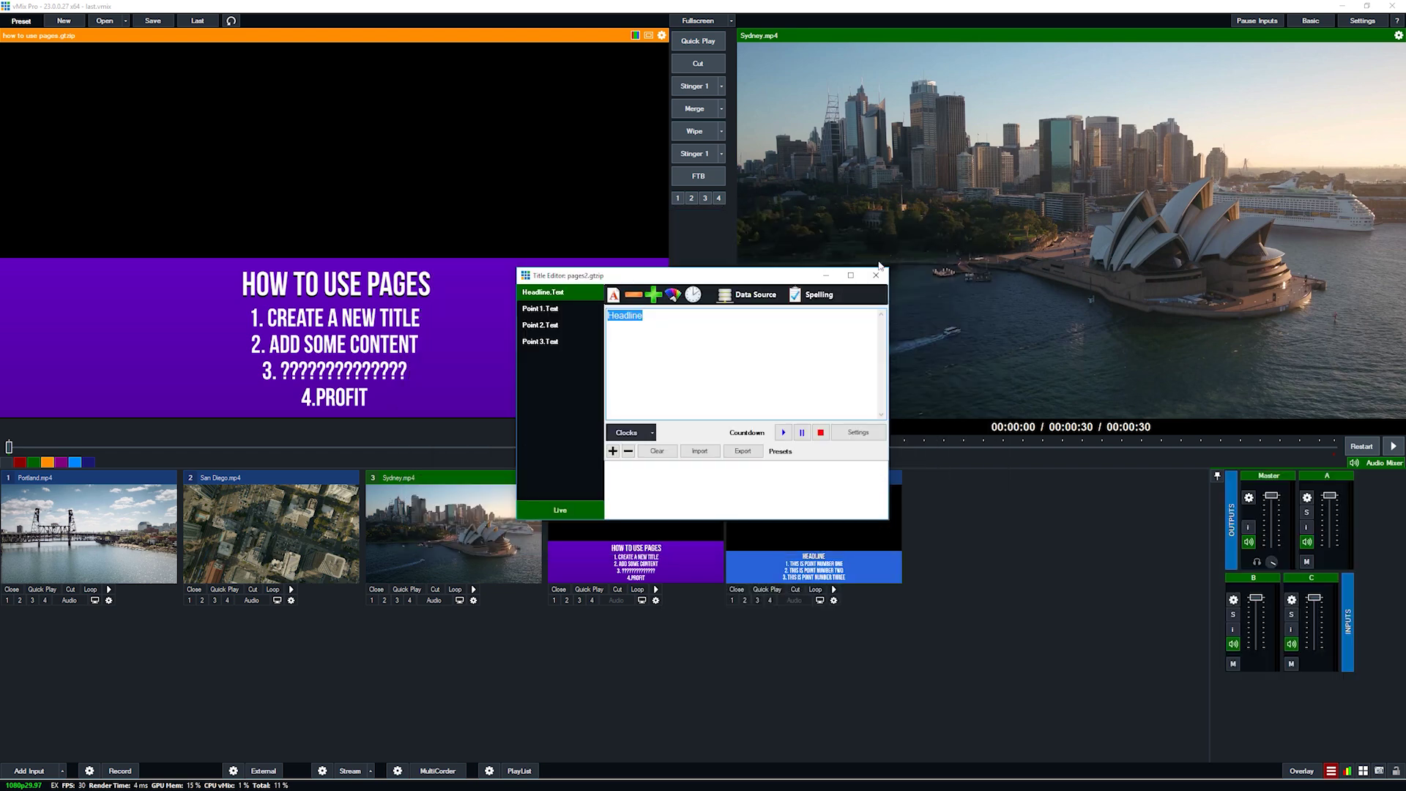
{"action": "left_click", "coordinate": [878, 276]}
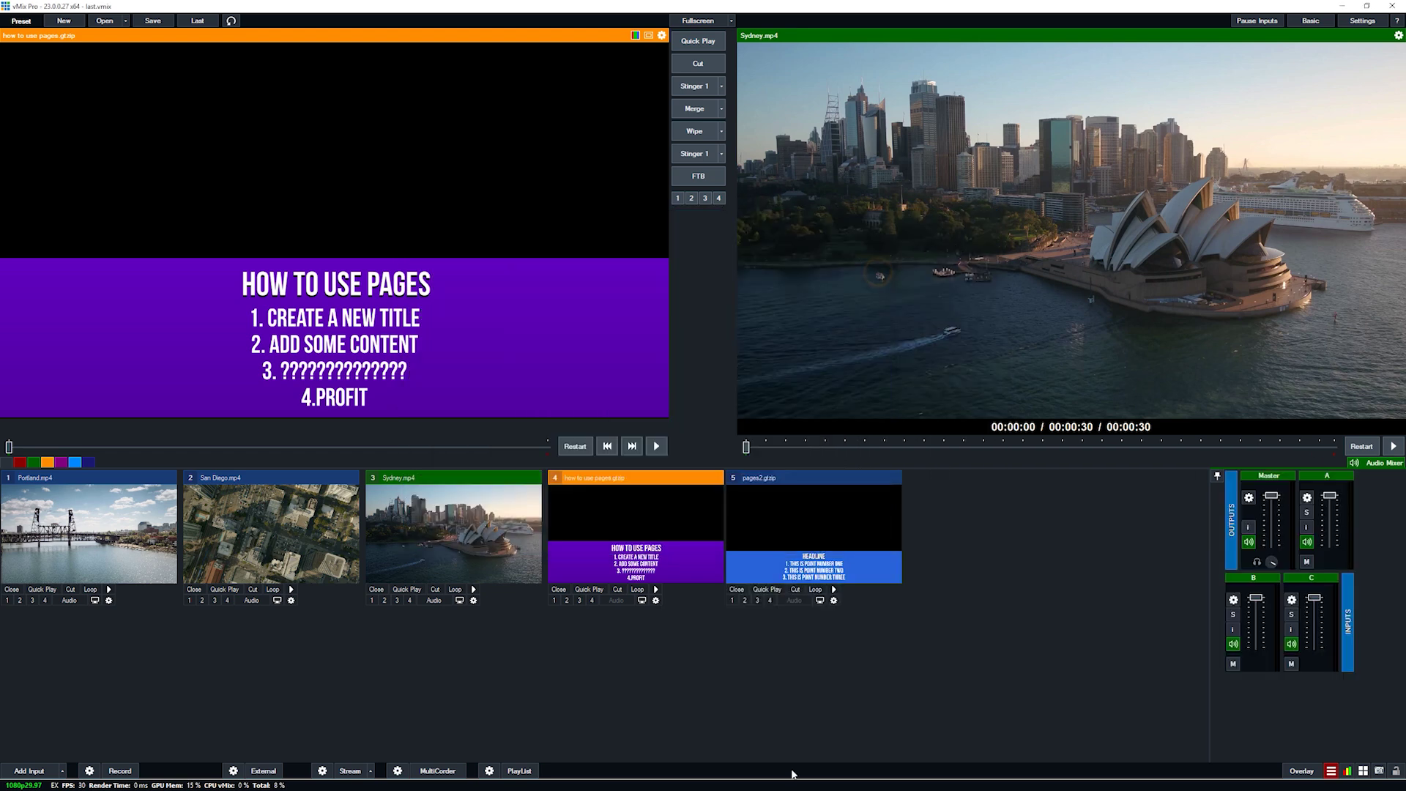
{"action": "left_click", "coordinate": [731, 600]}
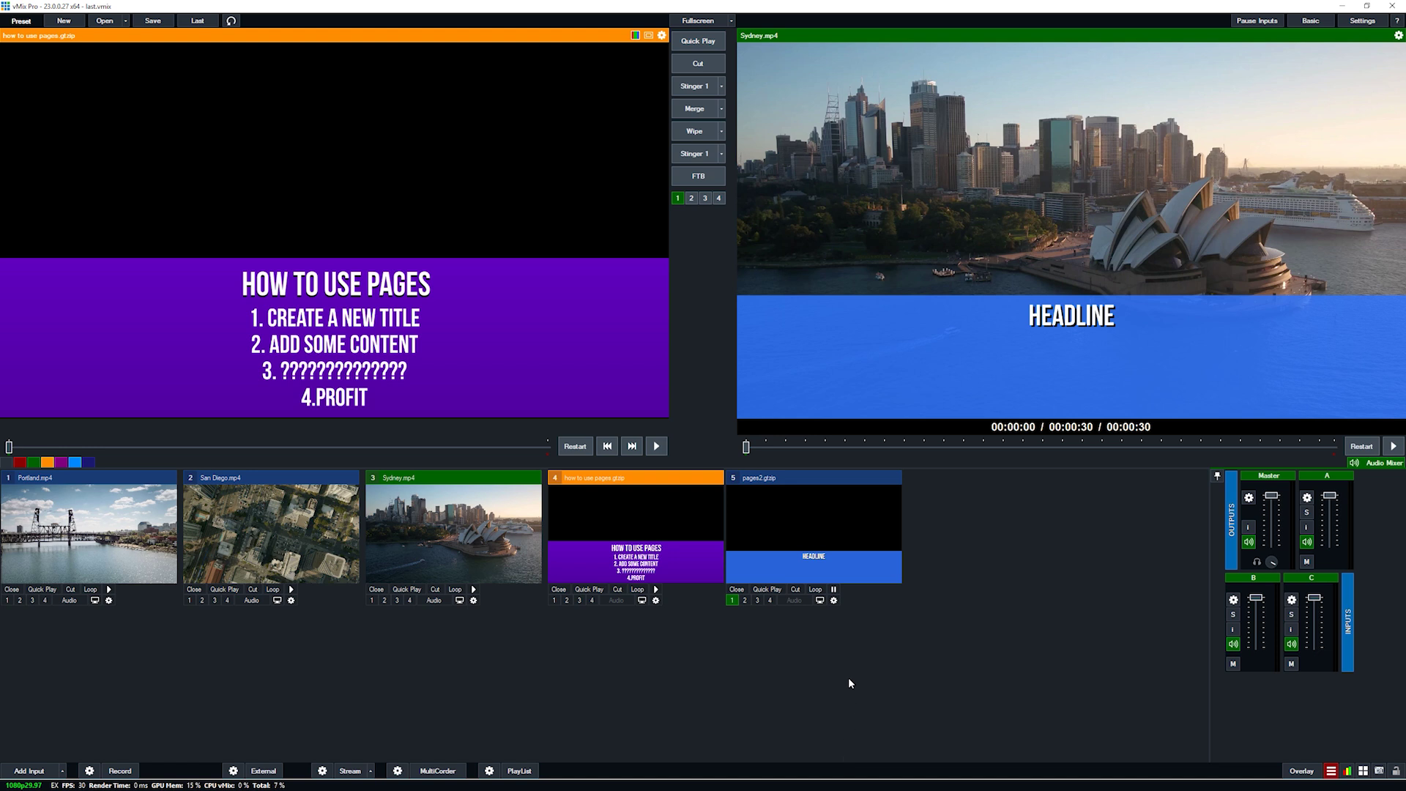
Step the pages2 title through Page1, Page2 and Page3 to reveal each numbered point.
{"action": "right_click", "coordinate": [842, 522]}
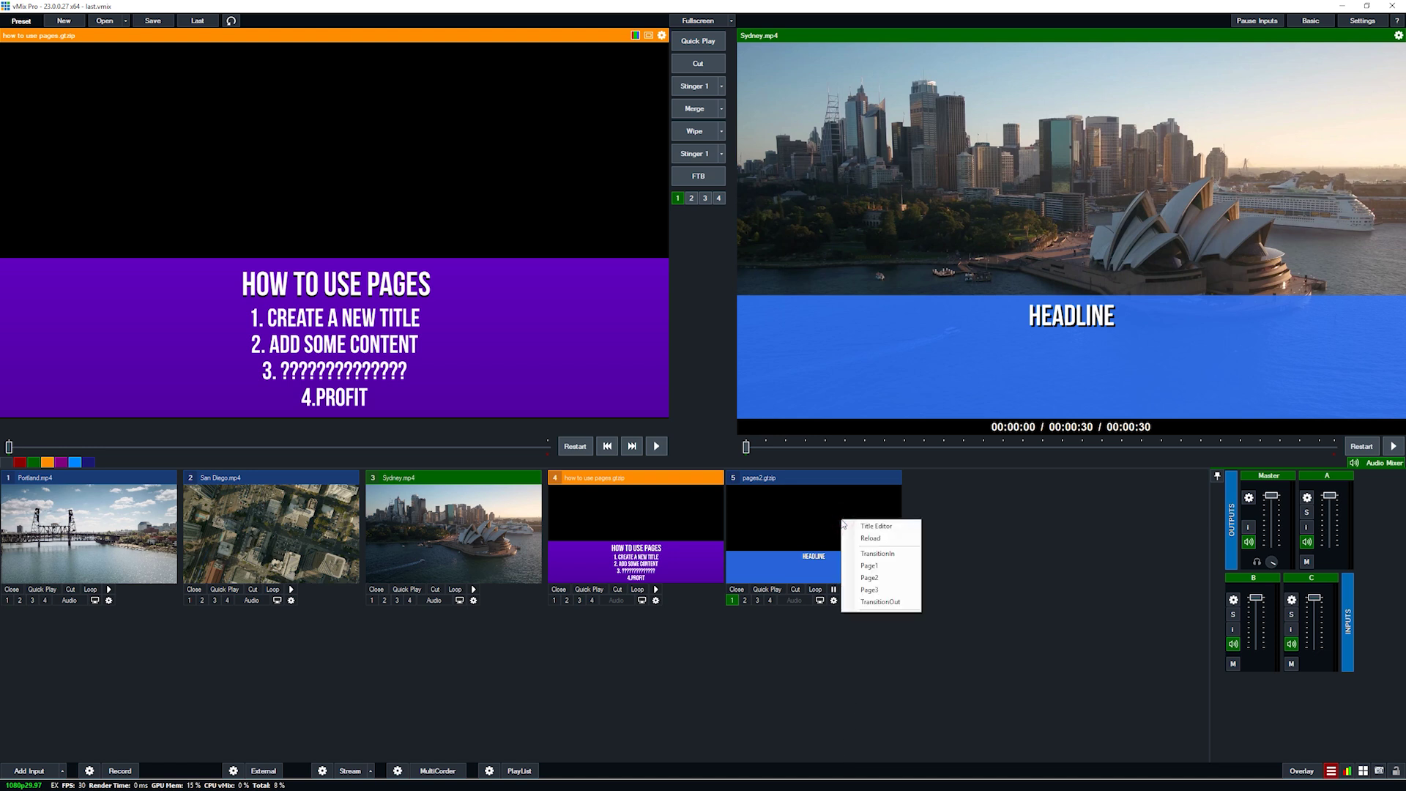
{"action": "left_click", "coordinate": [888, 567]}
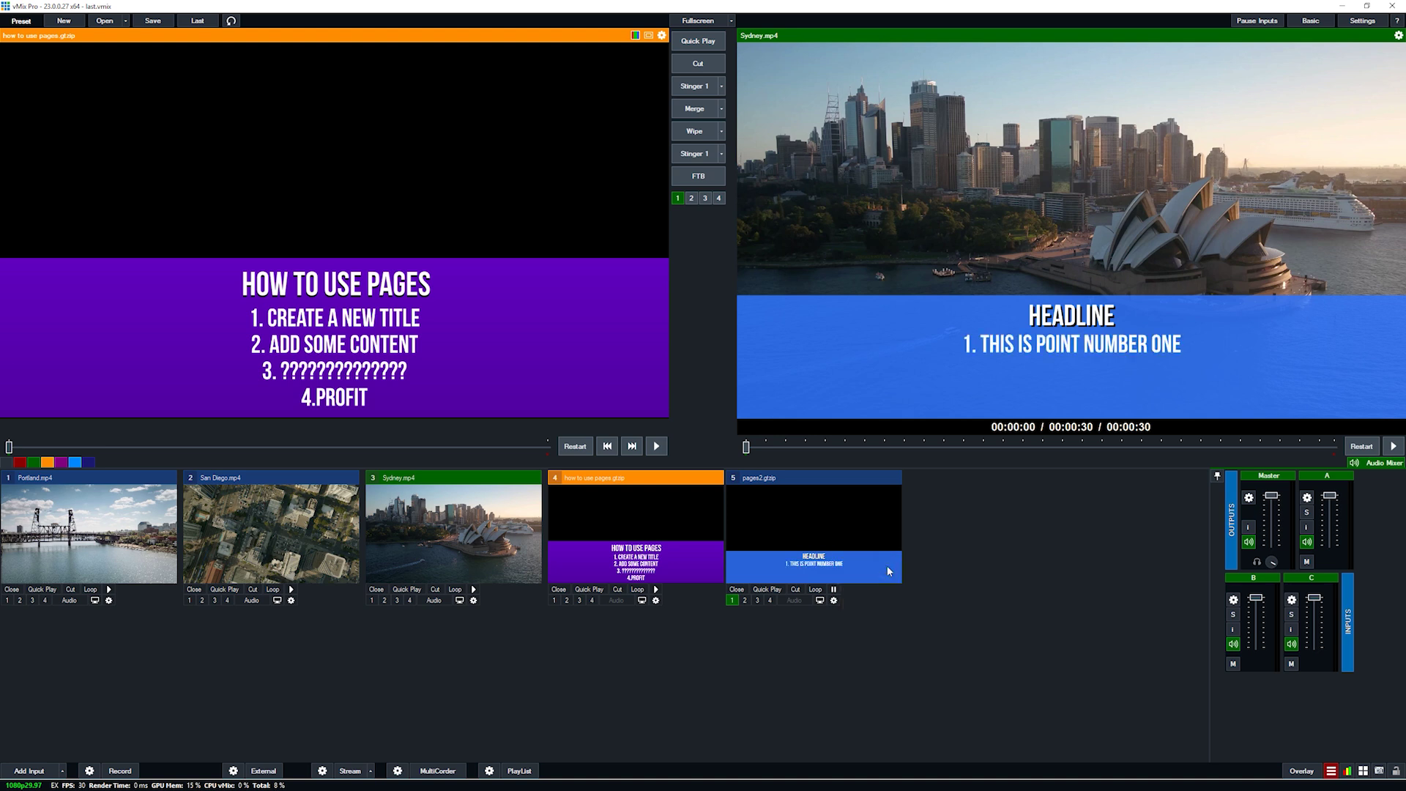
{"action": "right_click", "coordinate": [869, 540]}
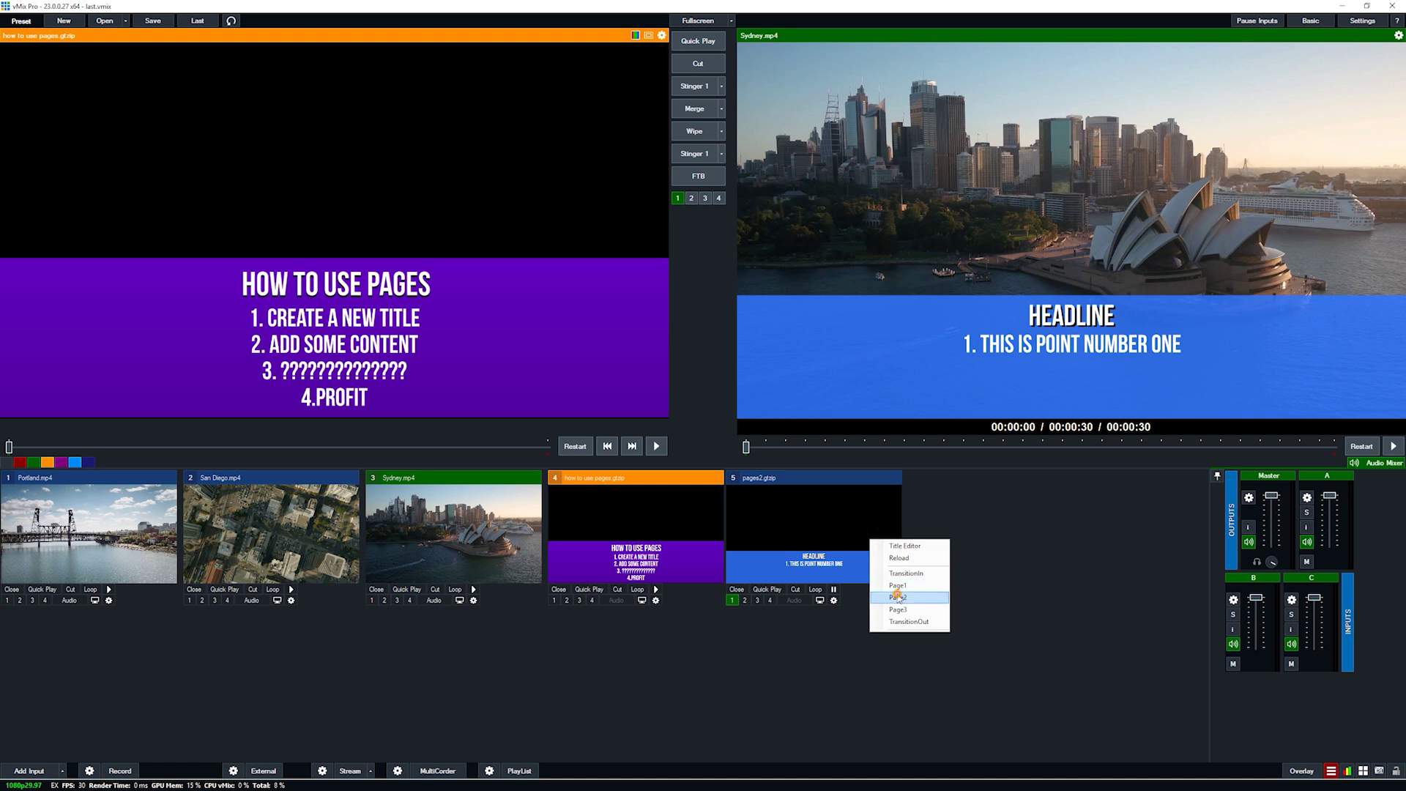
{"action": "left_click", "coordinate": [895, 596]}
{"action": "right_click", "coordinate": [863, 532]}
{"action": "left_click", "coordinate": [902, 604]}
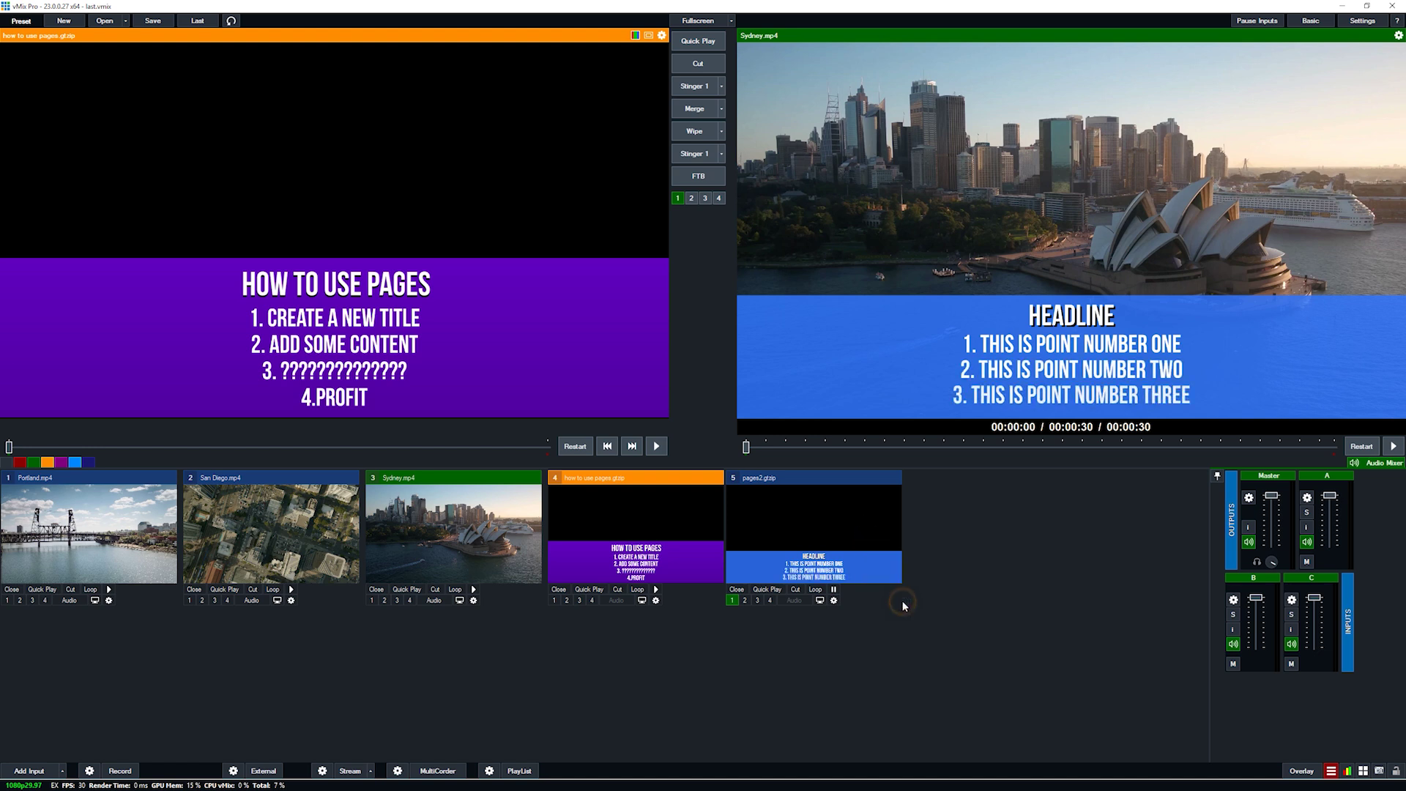
Take the pages2 title off Overlay 1 and dismiss its page options menu.
{"action": "left_click", "coordinate": [733, 600]}
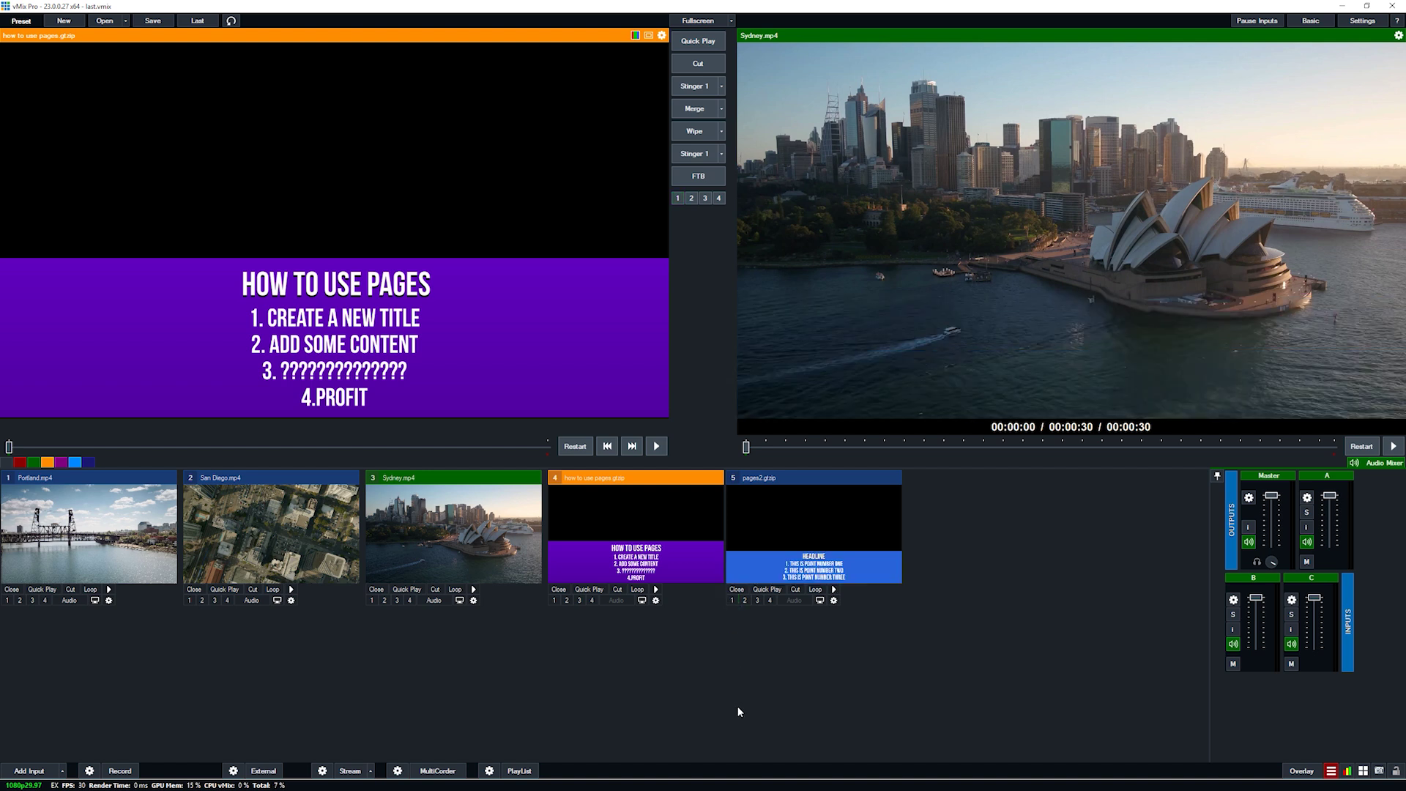
{"action": "right_click", "coordinate": [858, 522]}
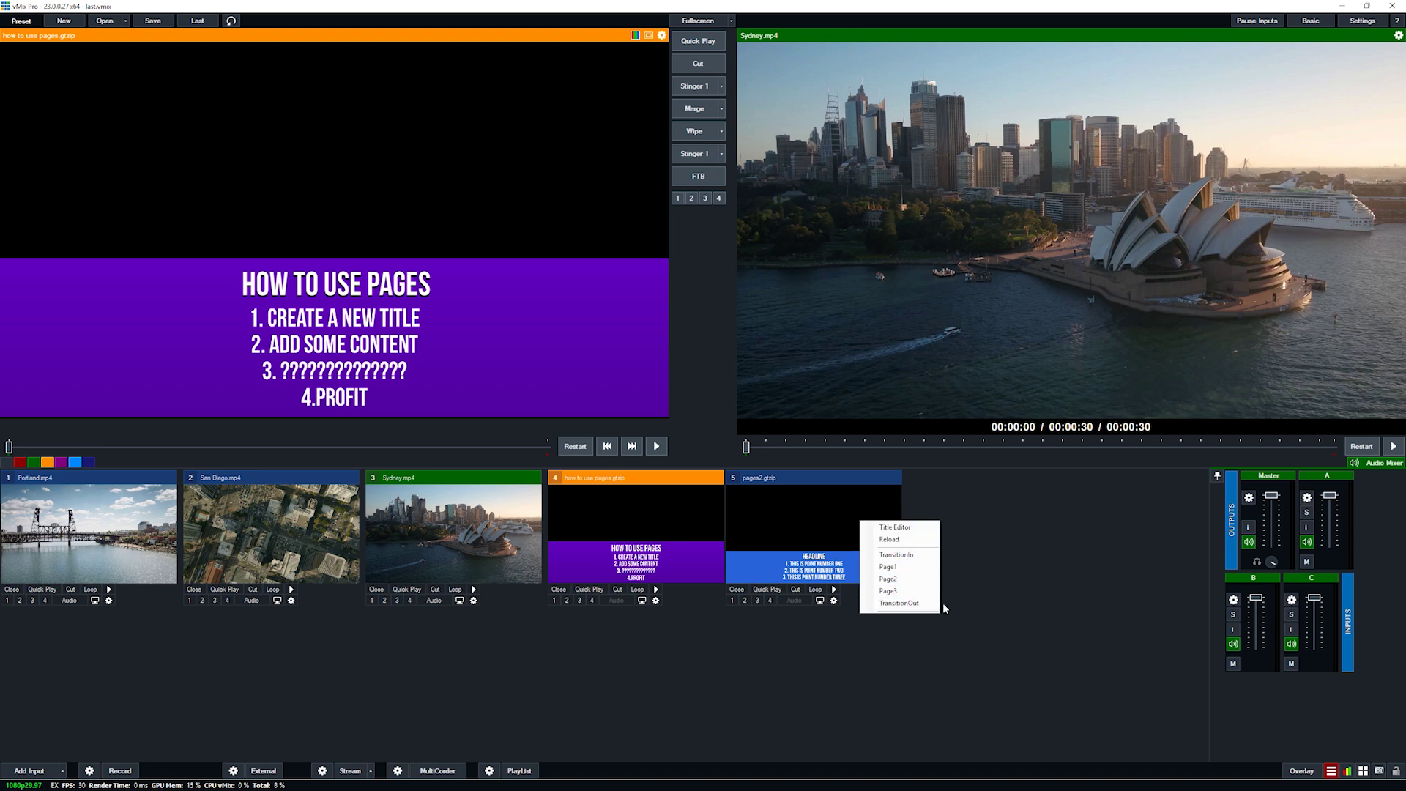
{"action": "left_click", "coordinate": [1023, 605]}
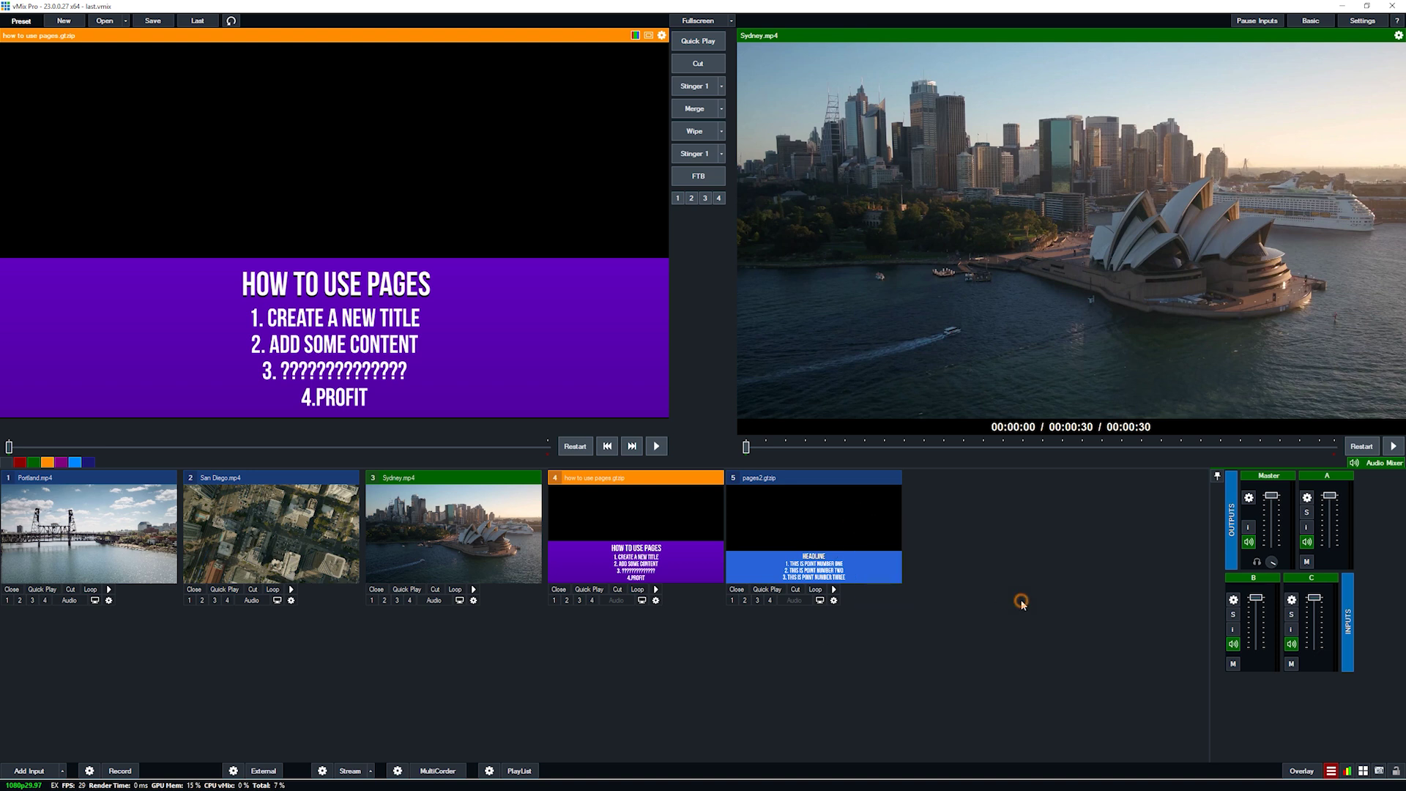
Add a new keyboard shortcut in Settings with SelectIndex as its function.
{"action": "left_click", "coordinate": [1361, 23]}
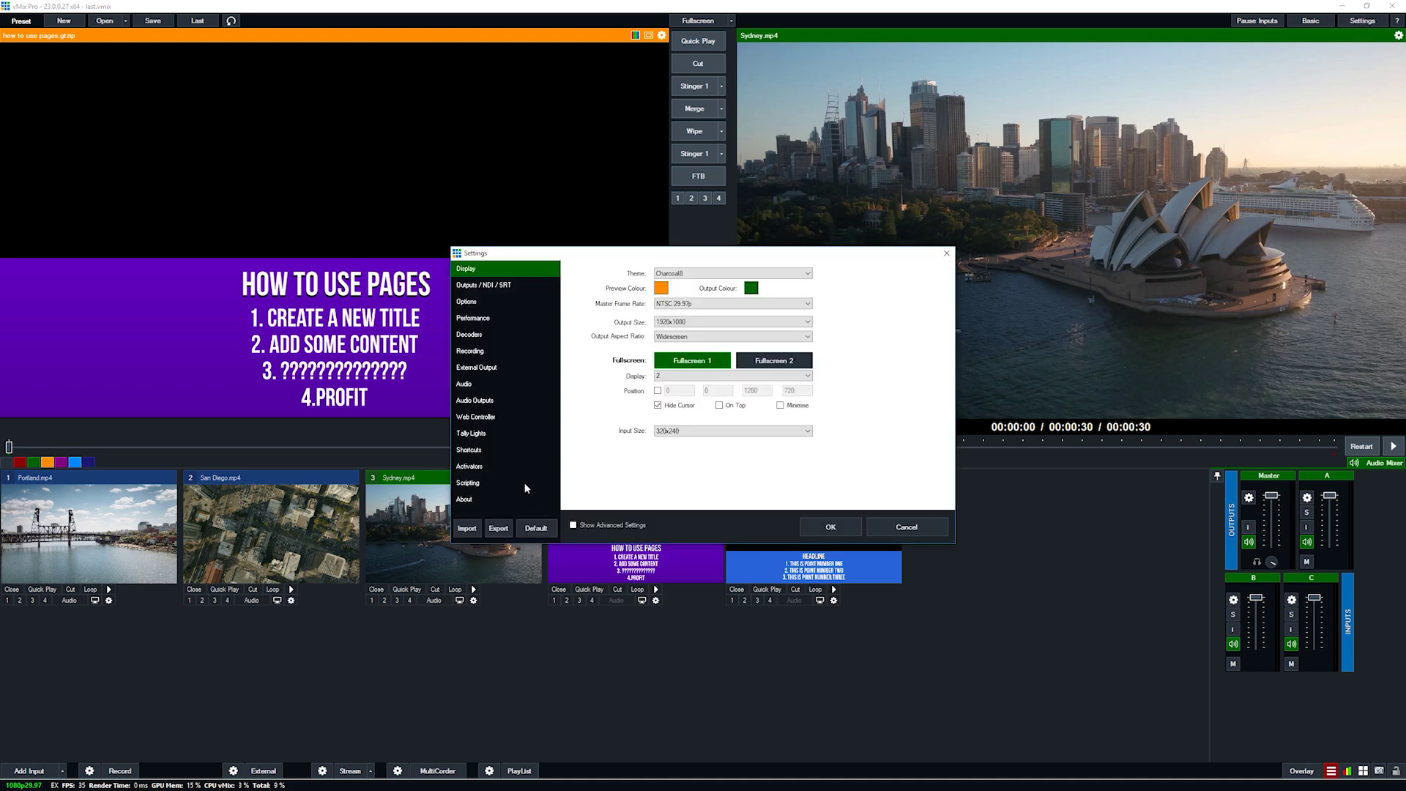
{"action": "left_click", "coordinate": [475, 450]}
{"action": "left_click", "coordinate": [590, 499]}
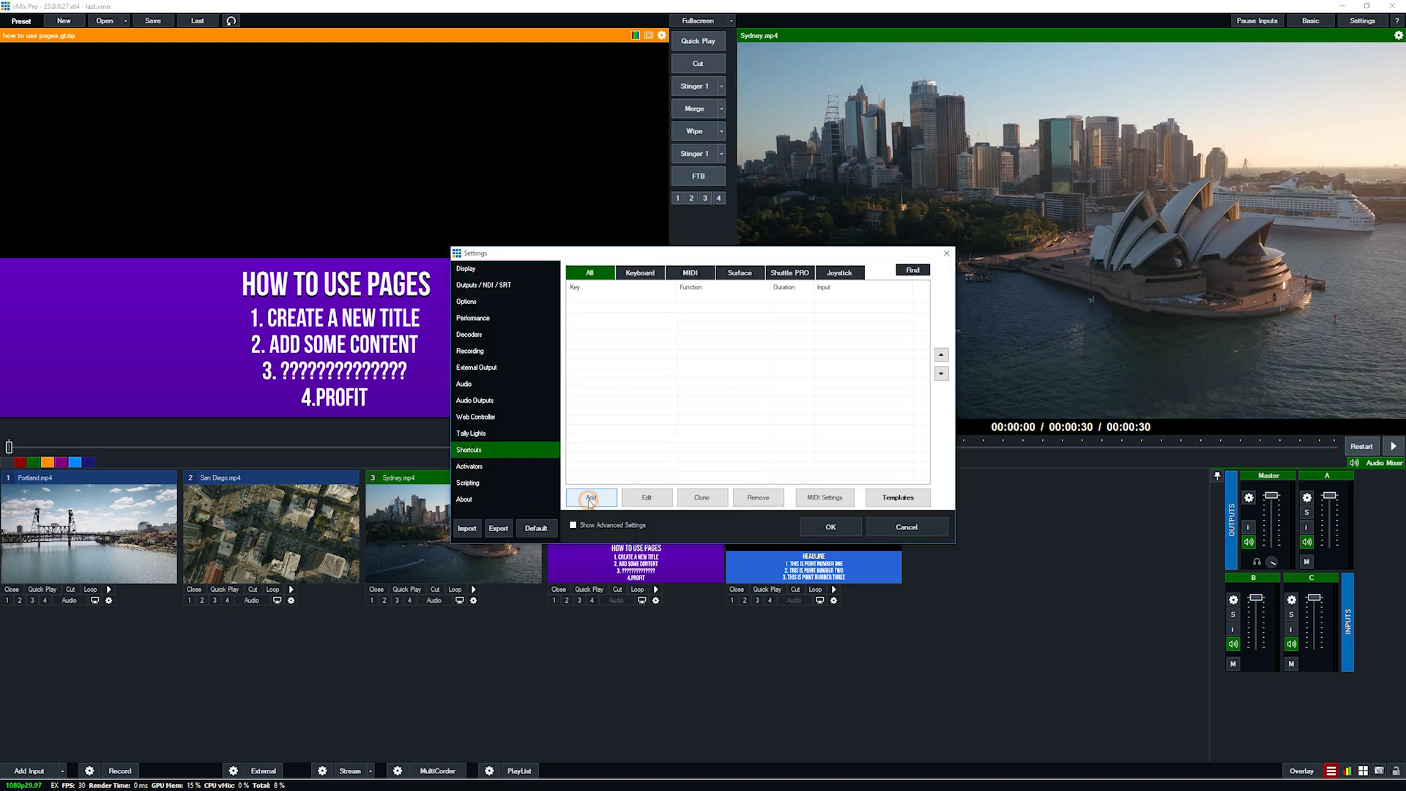
{"action": "left_click", "coordinate": [707, 292]}
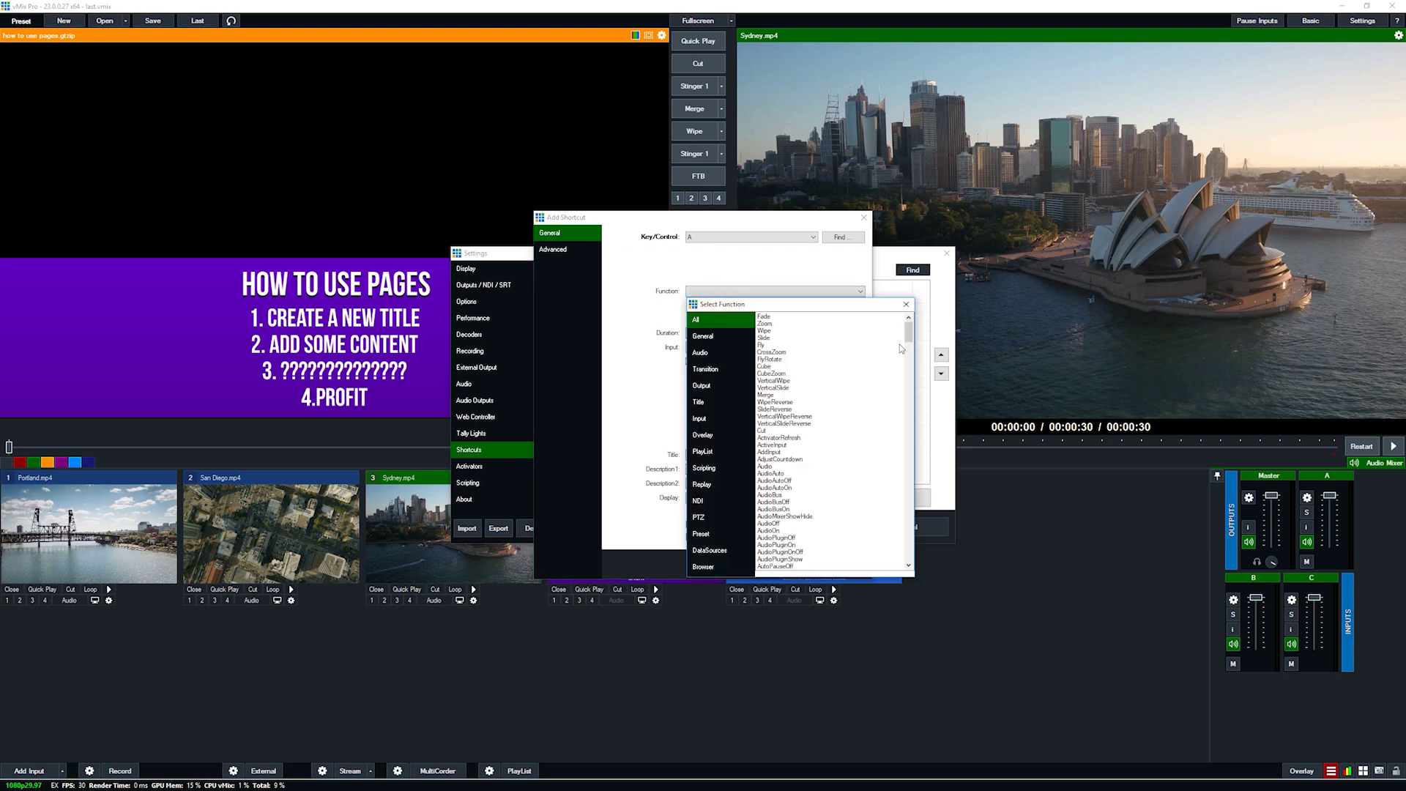
{"action": "left_click_drag", "start_coordinate": [907, 334], "coordinate": [914, 510]}
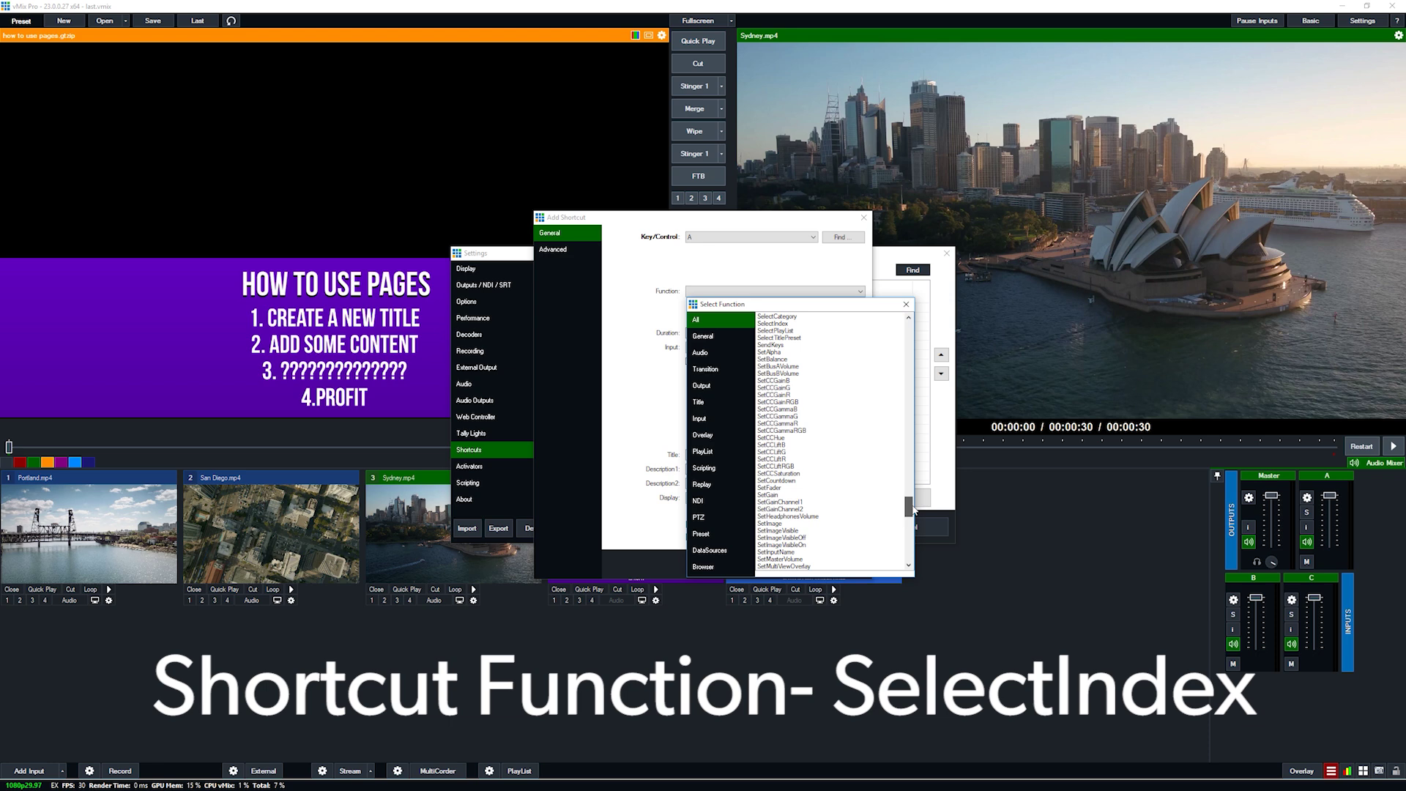
{"action": "scroll", "coordinate": [912, 507], "scroll_direction": "up", "scroll_amount": 3}
{"action": "left_click", "coordinate": [774, 396]}
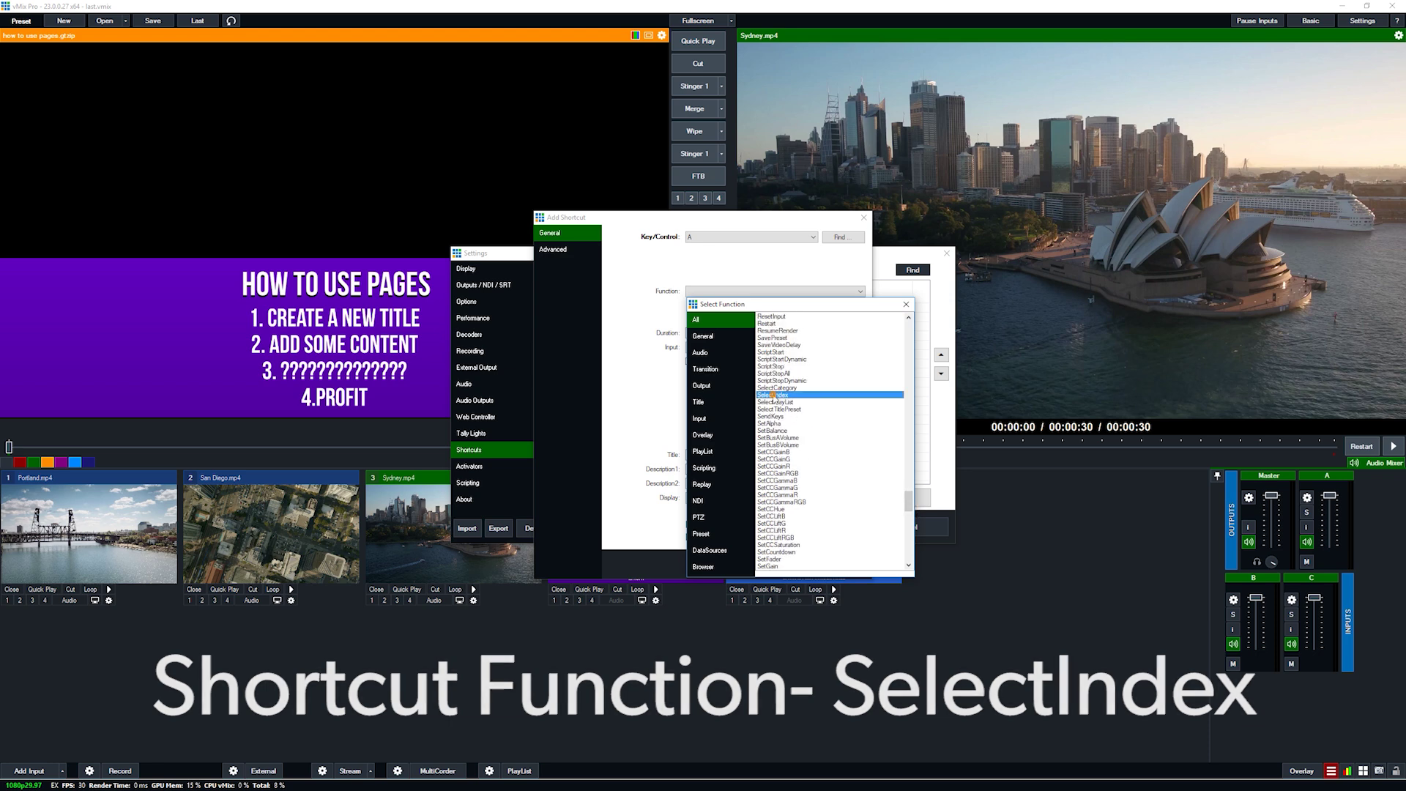
{"action": "double_click", "coordinate": [773, 395]}
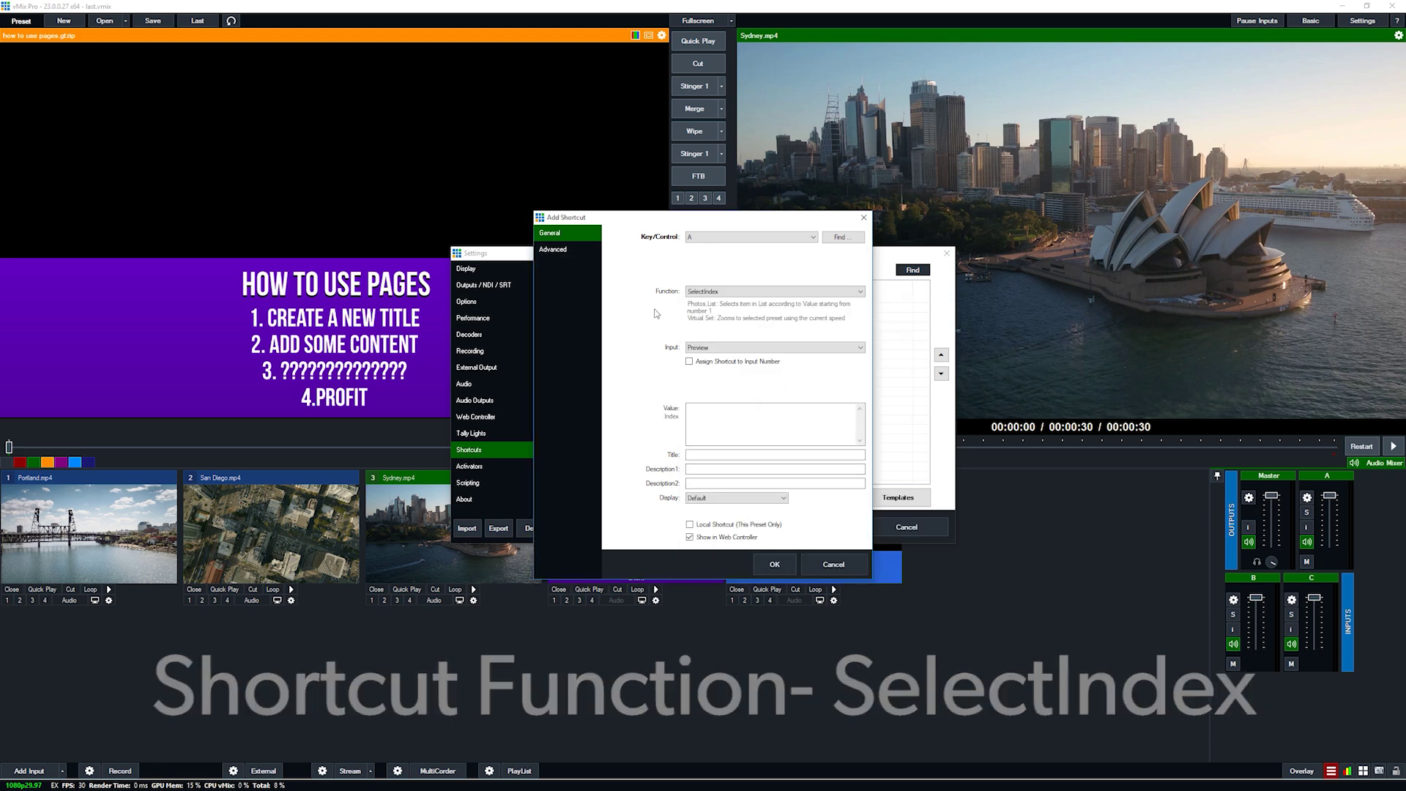
Target the shortcut at input 5 pages2.gtzip, mark it Local Shortcut, and save it.
{"action": "left_click", "coordinate": [725, 350]}
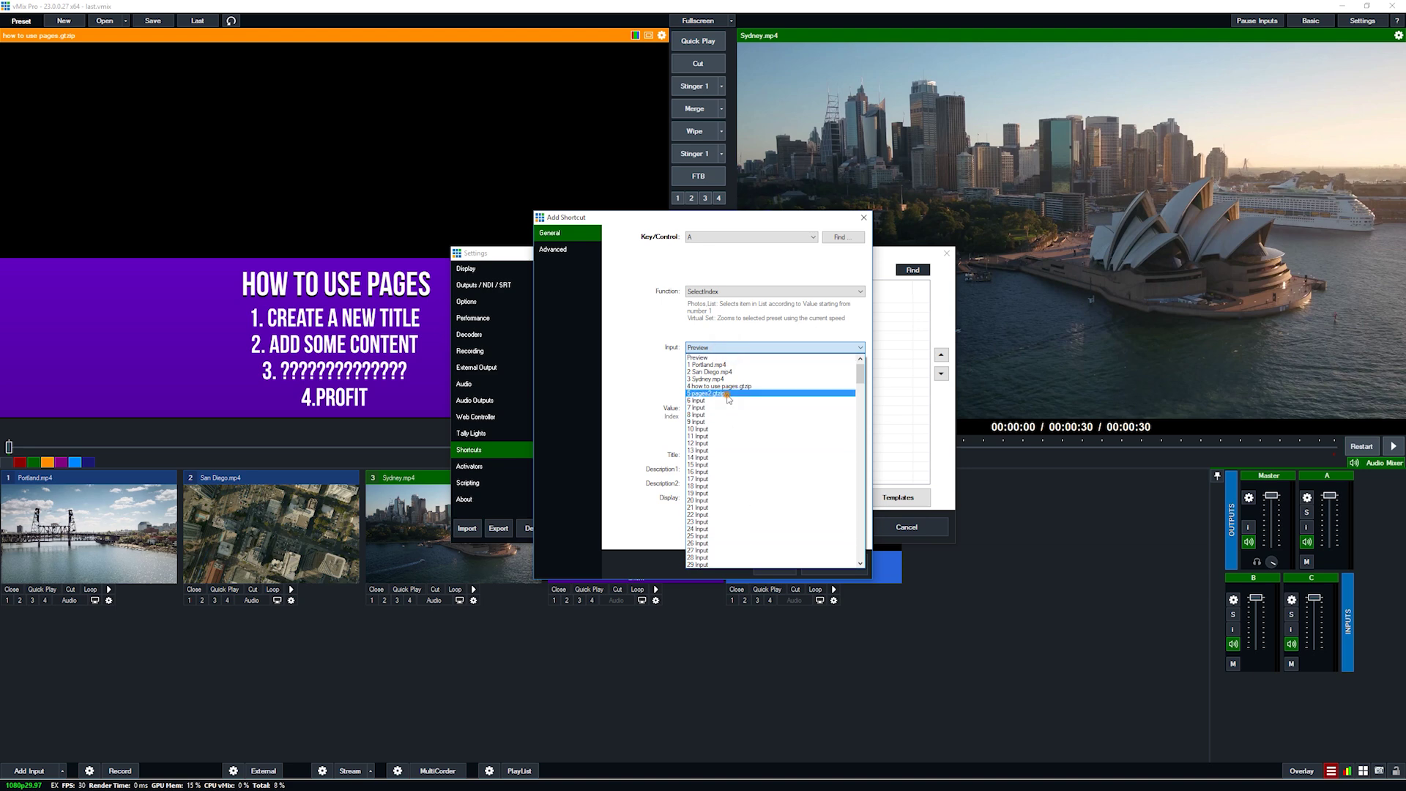
{"action": "left_click", "coordinate": [728, 396]}
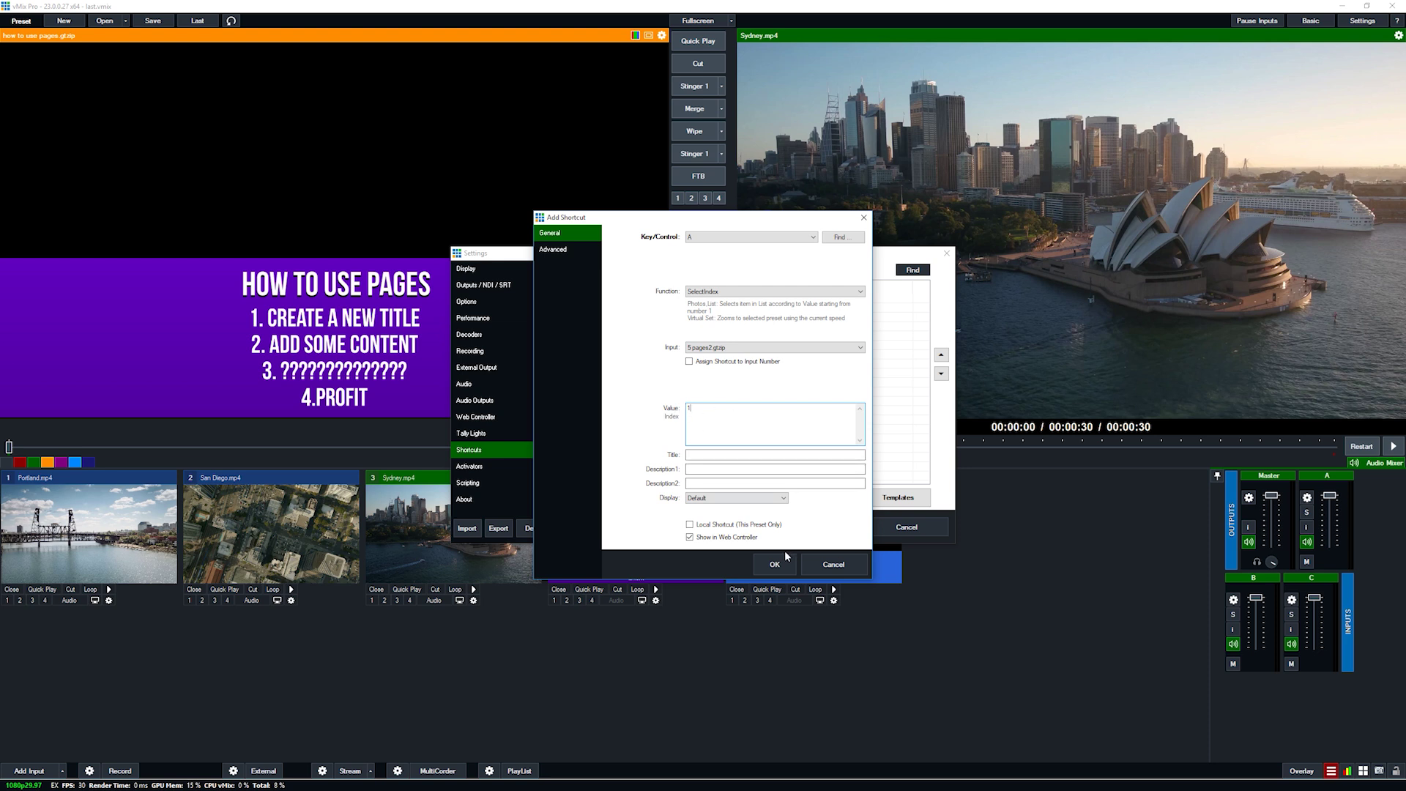
{"action": "left_click", "coordinate": [738, 525]}
{"action": "left_click", "coordinate": [779, 564]}
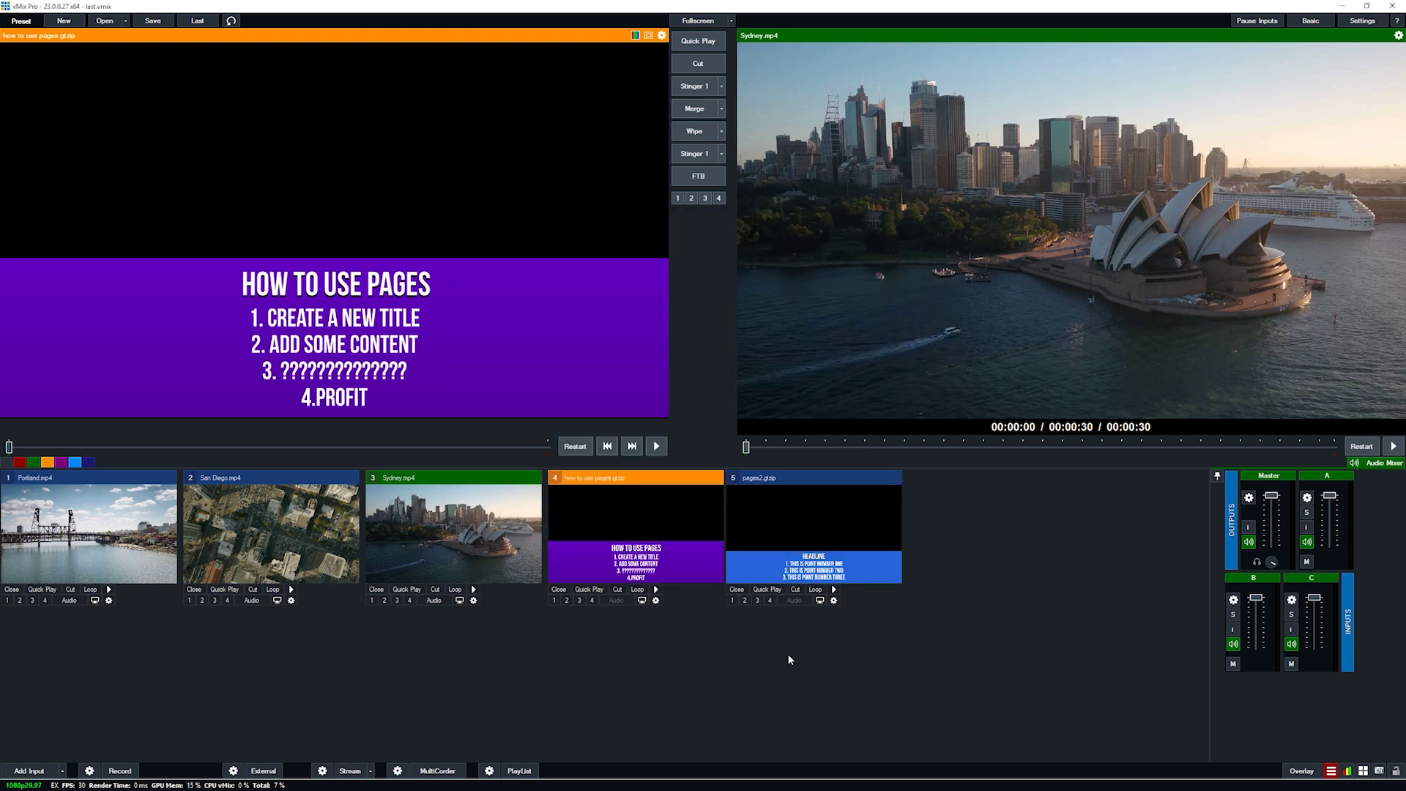
Overlay the pages2 title again and press A to show point one.
{"action": "left_click", "coordinate": [732, 600]}
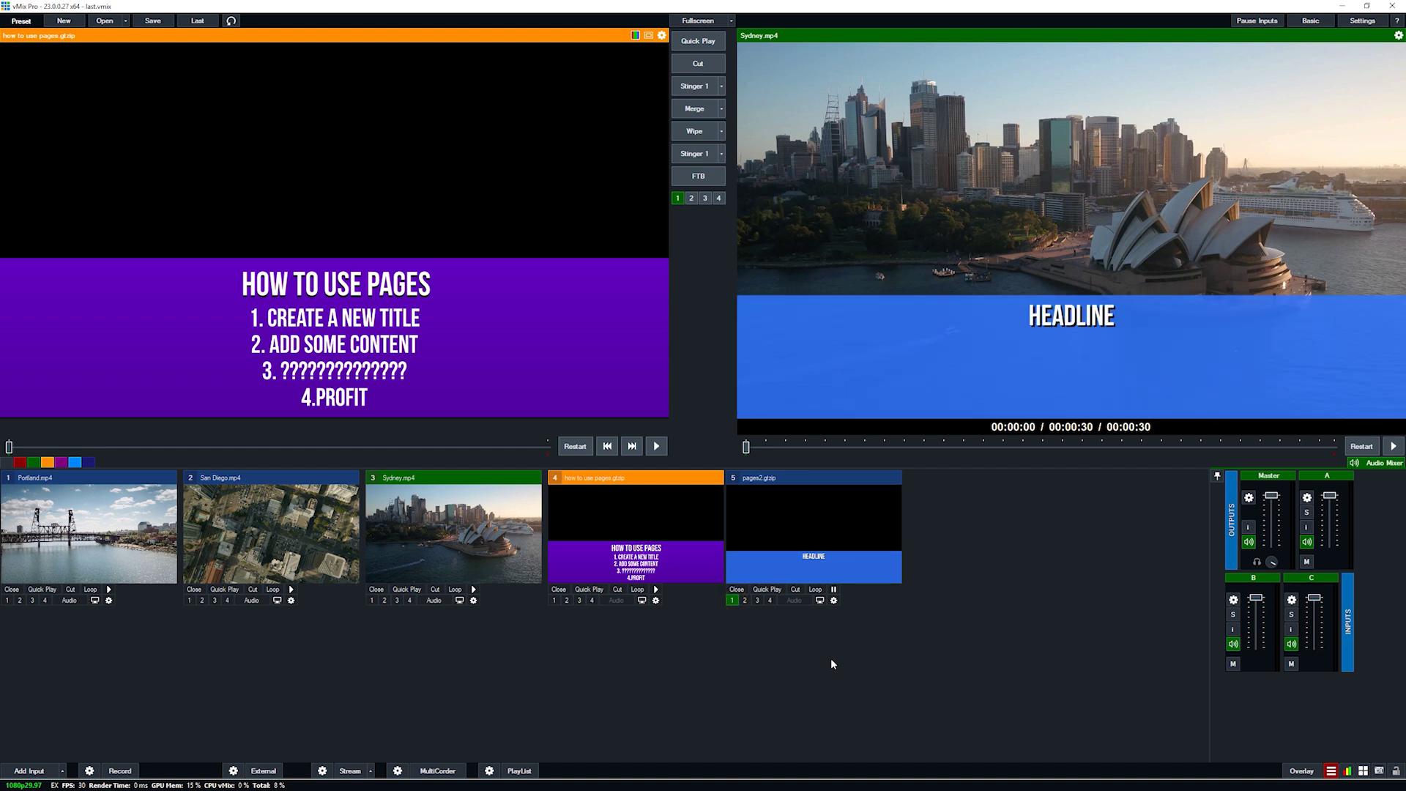
{"action": "key", "text": "a"}
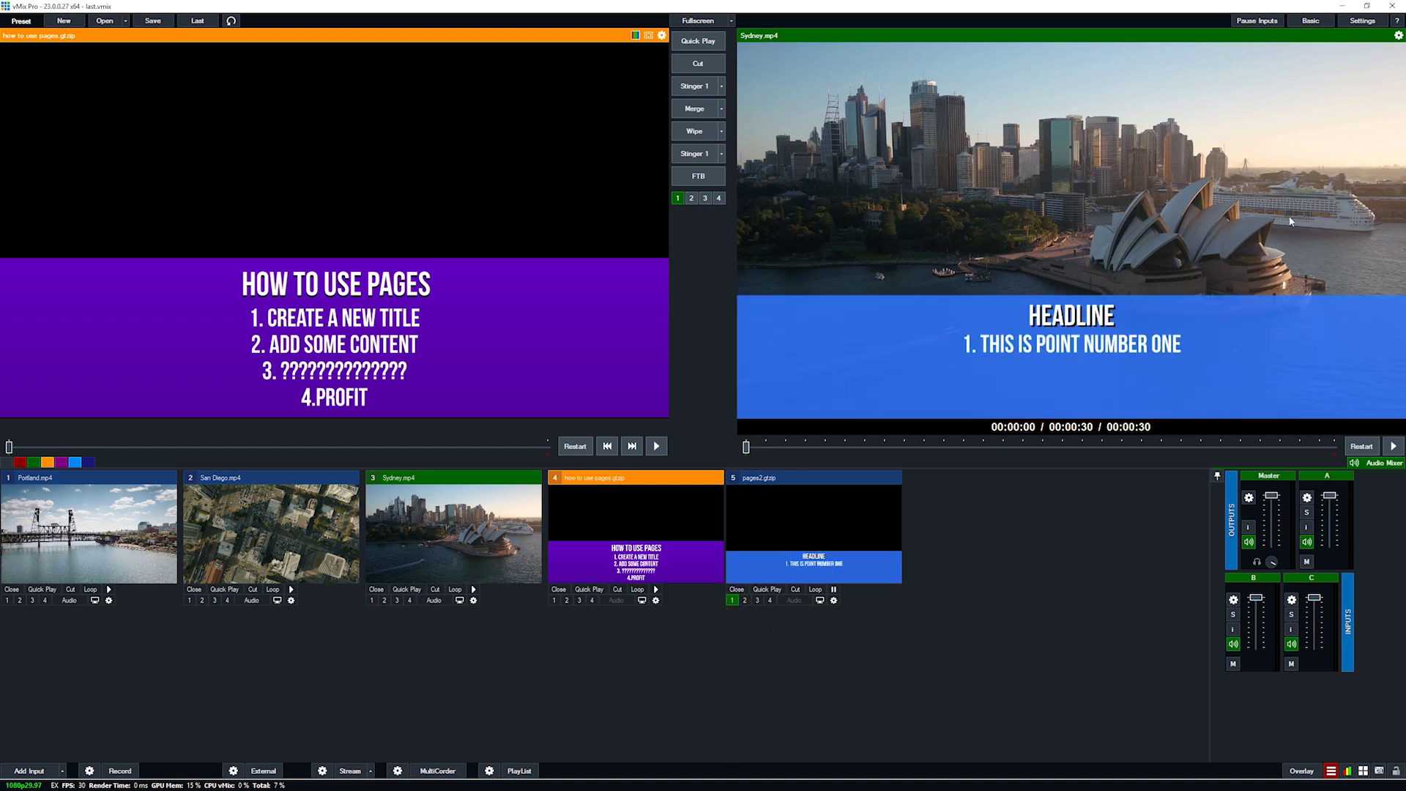
{"action": "left_click", "coordinate": [1361, 20]}
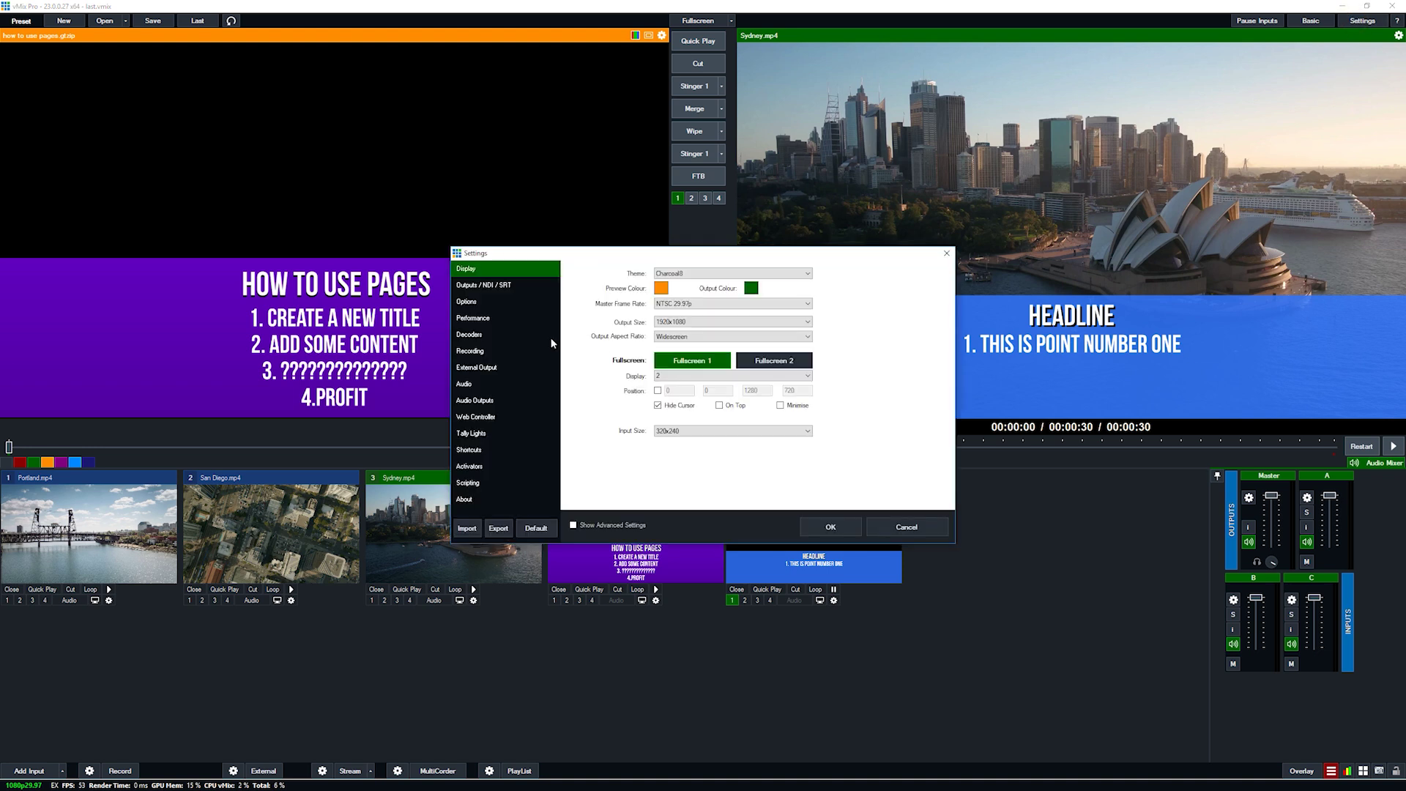
Duplicate the existing SelectIndex shortcut in the Shortcuts list.
{"action": "left_click", "coordinate": [462, 451]}
{"action": "left_click", "coordinate": [630, 299]}
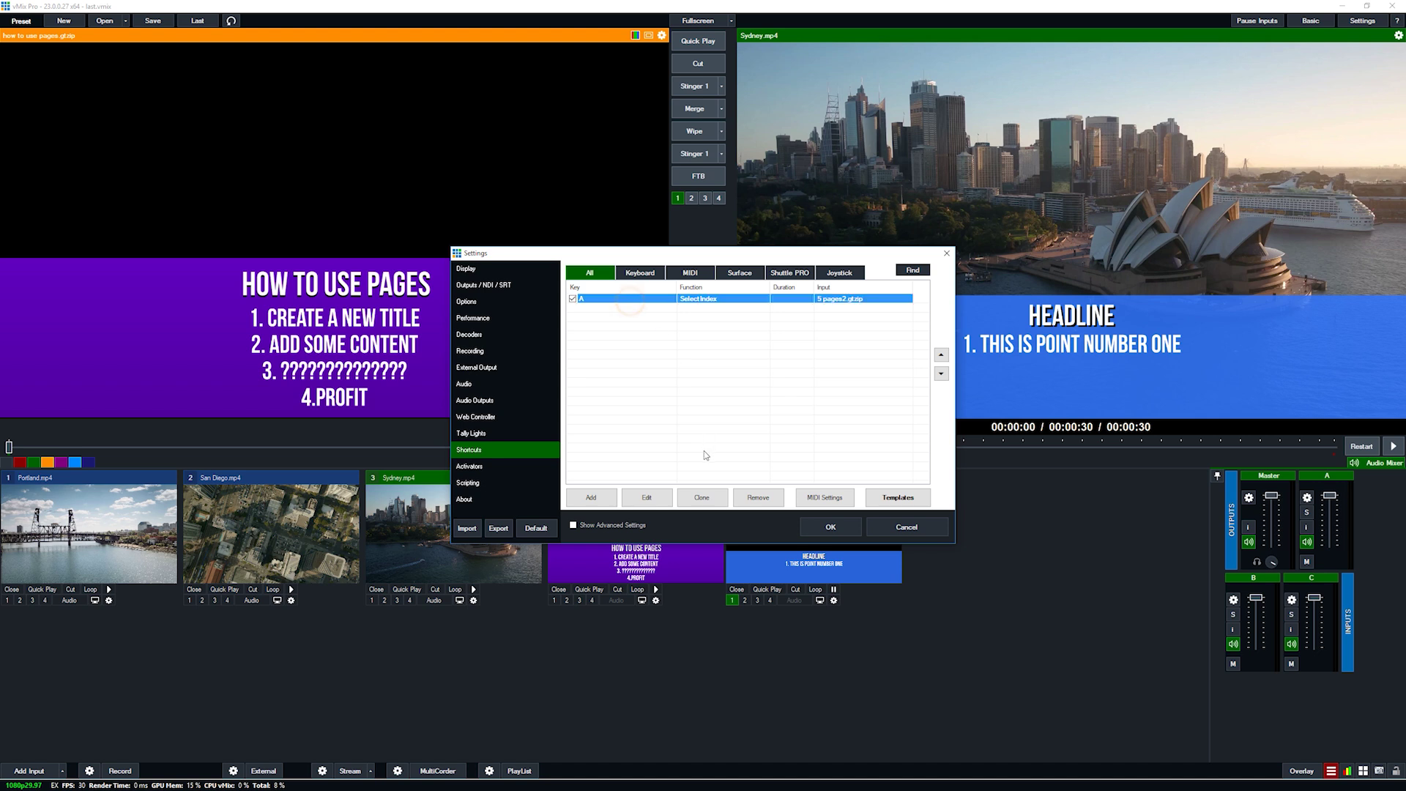
{"action": "left_click", "coordinate": [702, 497]}
{"action": "left_click", "coordinate": [702, 498]}
Change the second copy's key to 5 and its index value to 2.
{"action": "left_click", "coordinate": [692, 309]}
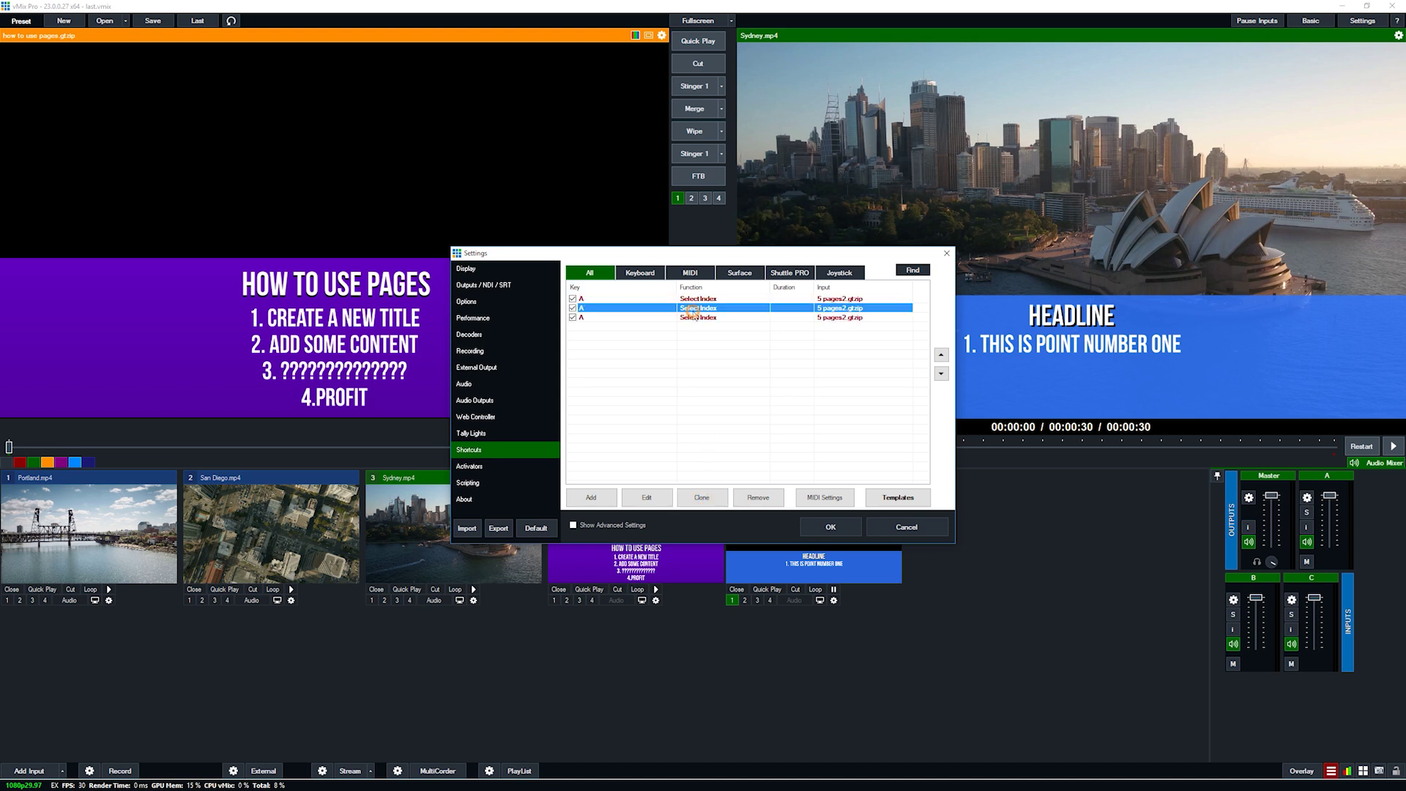
{"action": "left_click", "coordinate": [646, 497]}
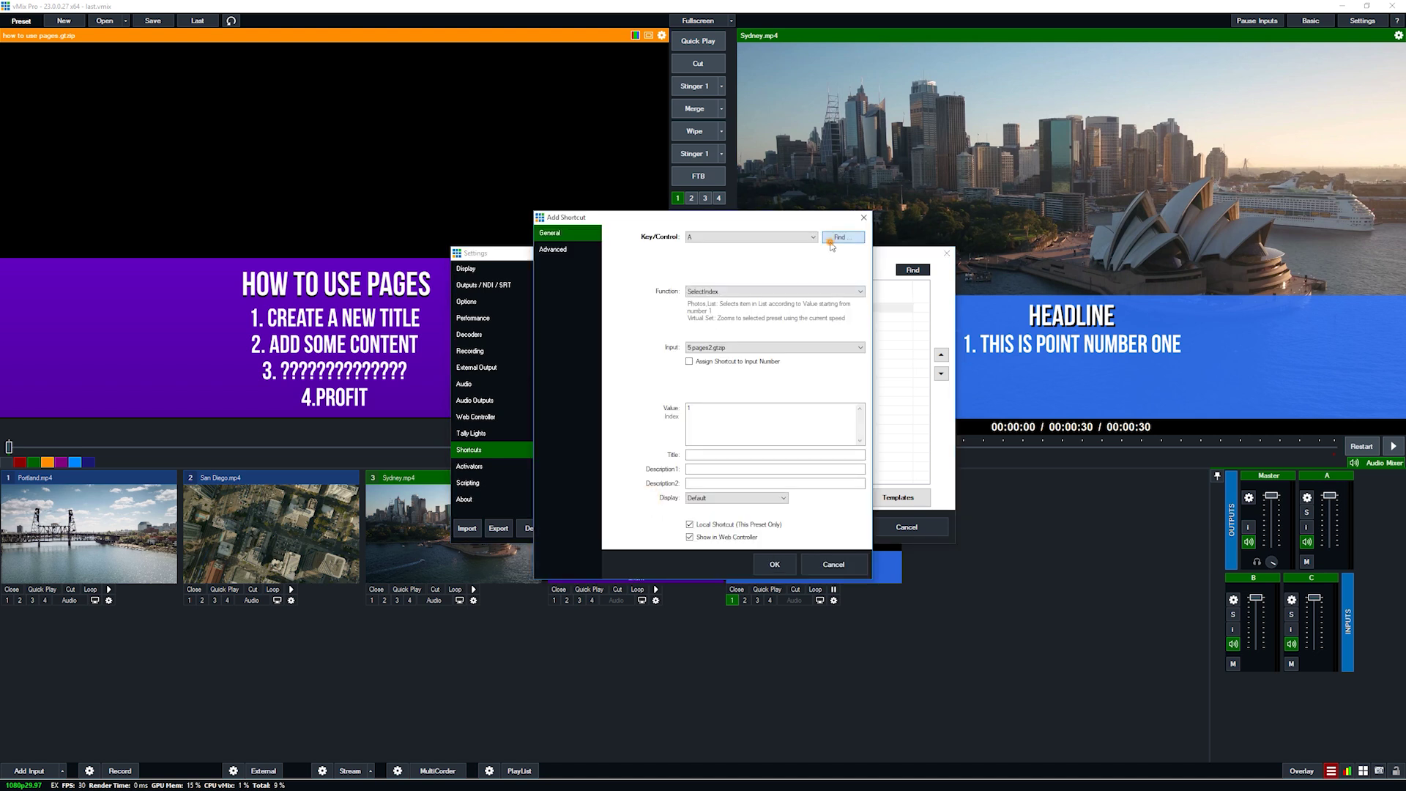
{"action": "left_click", "coordinate": [832, 245]}
{"action": "key", "text": "5"}
{"action": "left_click", "coordinate": [742, 437]}
{"action": "double_click", "coordinate": [692, 408]}
{"action": "type", "text": "2"}
{"action": "left_click", "coordinate": [773, 565]}
Change the third duplicate A shortcut to key D with value 3, and close Settings.
{"action": "left_click", "coordinate": [704, 323]}
{"action": "left_click", "coordinate": [648, 497]}
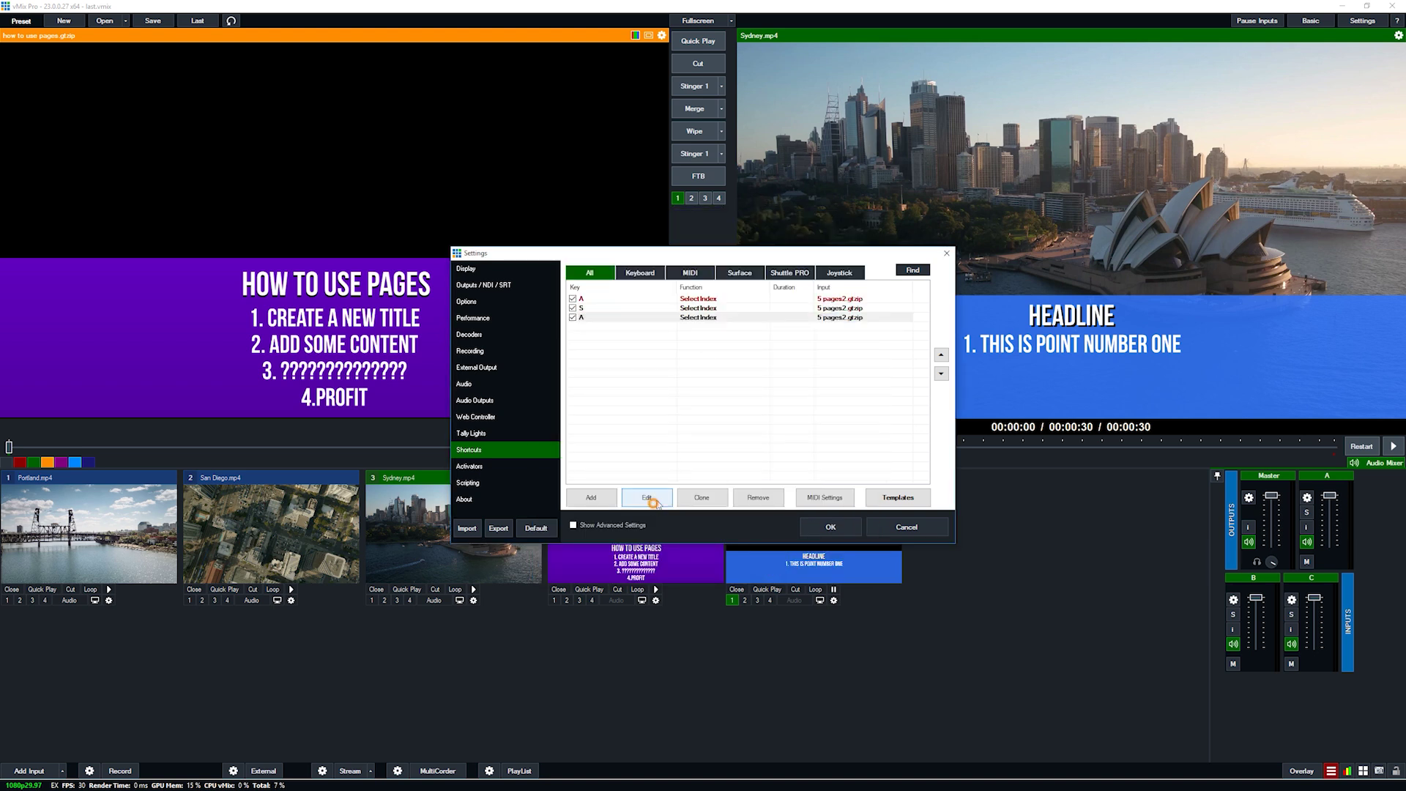
{"action": "left_click", "coordinate": [839, 237]}
{"action": "key", "text": "d"}
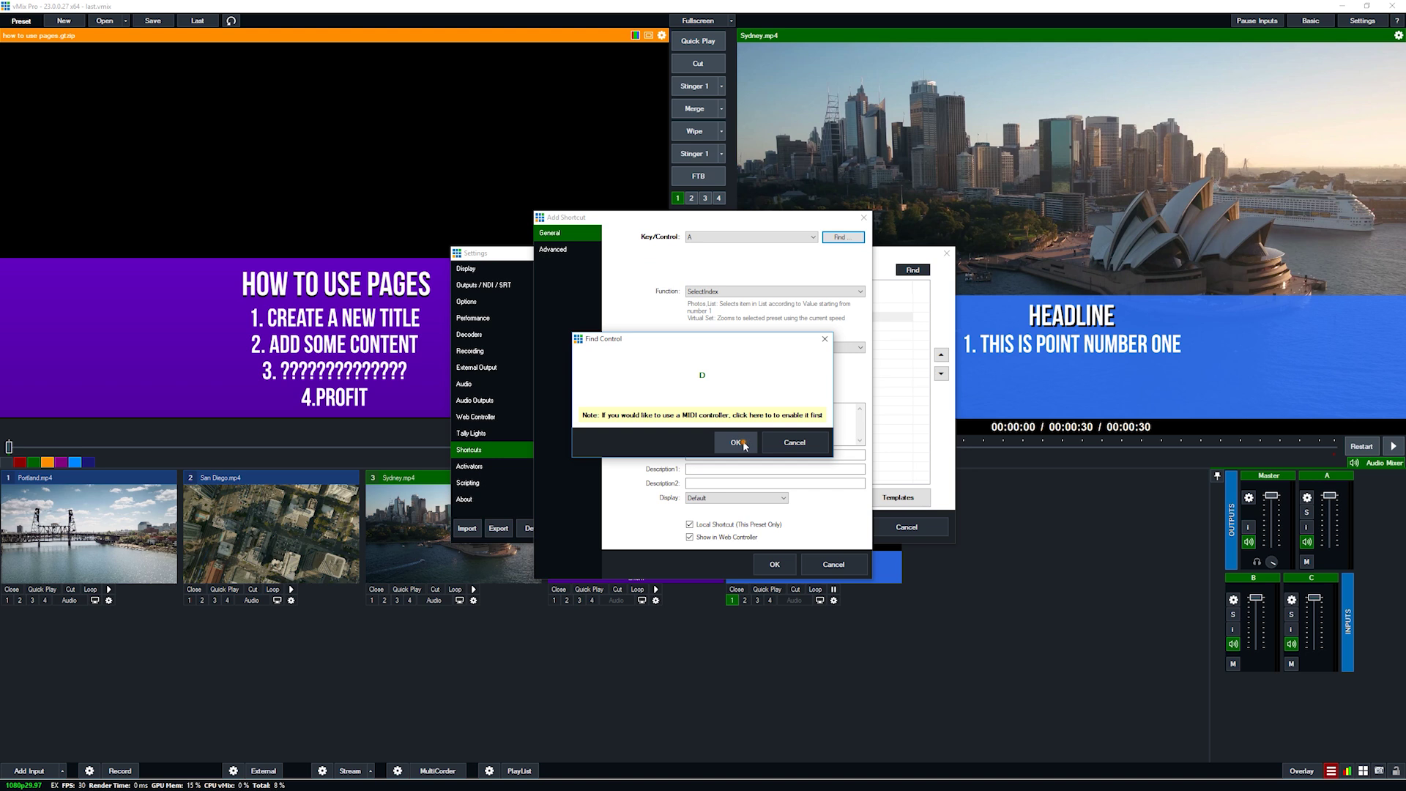
{"action": "left_click", "coordinate": [736, 442]}
{"action": "left_click_drag", "start_coordinate": [709, 407], "coordinate": [669, 414]}
{"action": "type", "text": "3"}
{"action": "left_click", "coordinate": [774, 564]}
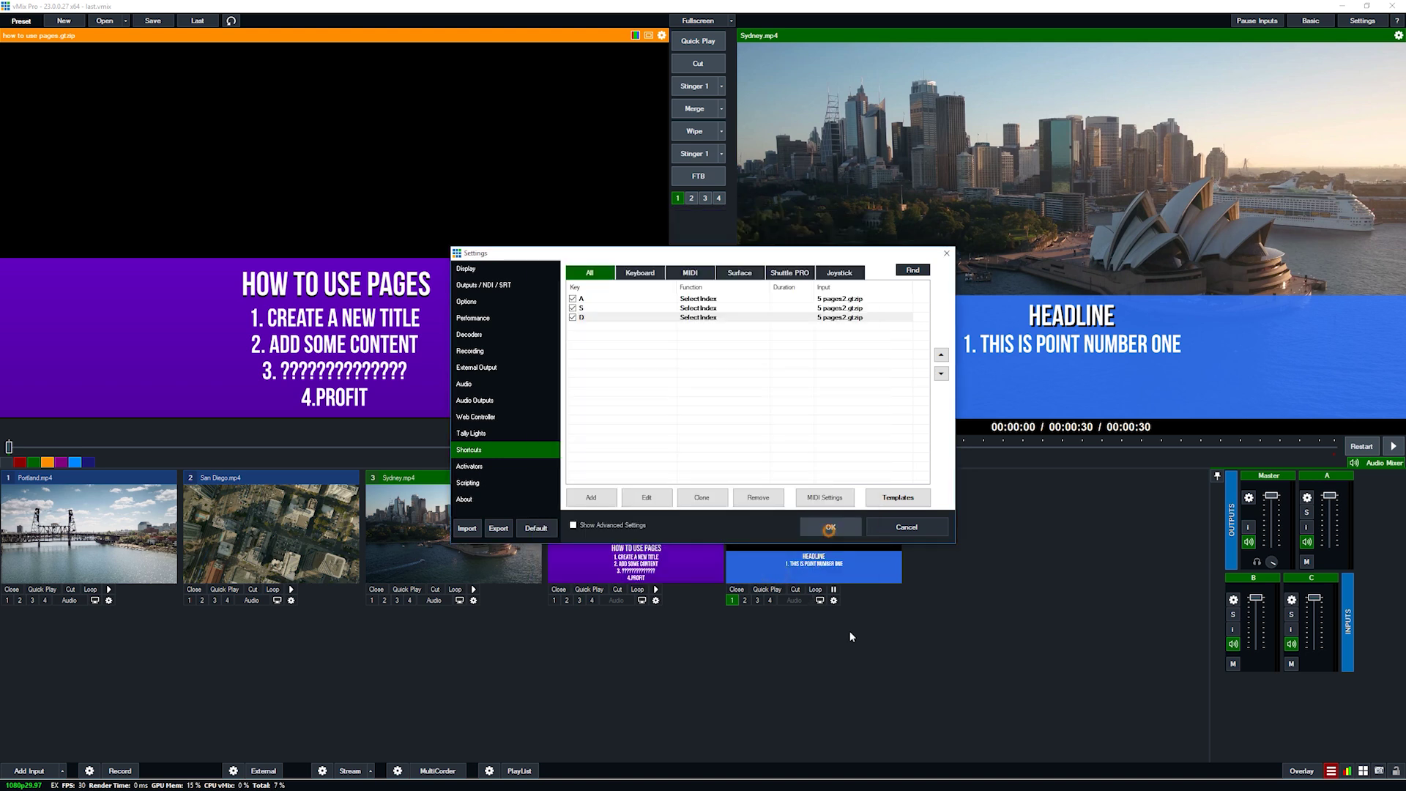
{"action": "left_click", "coordinate": [830, 528]}
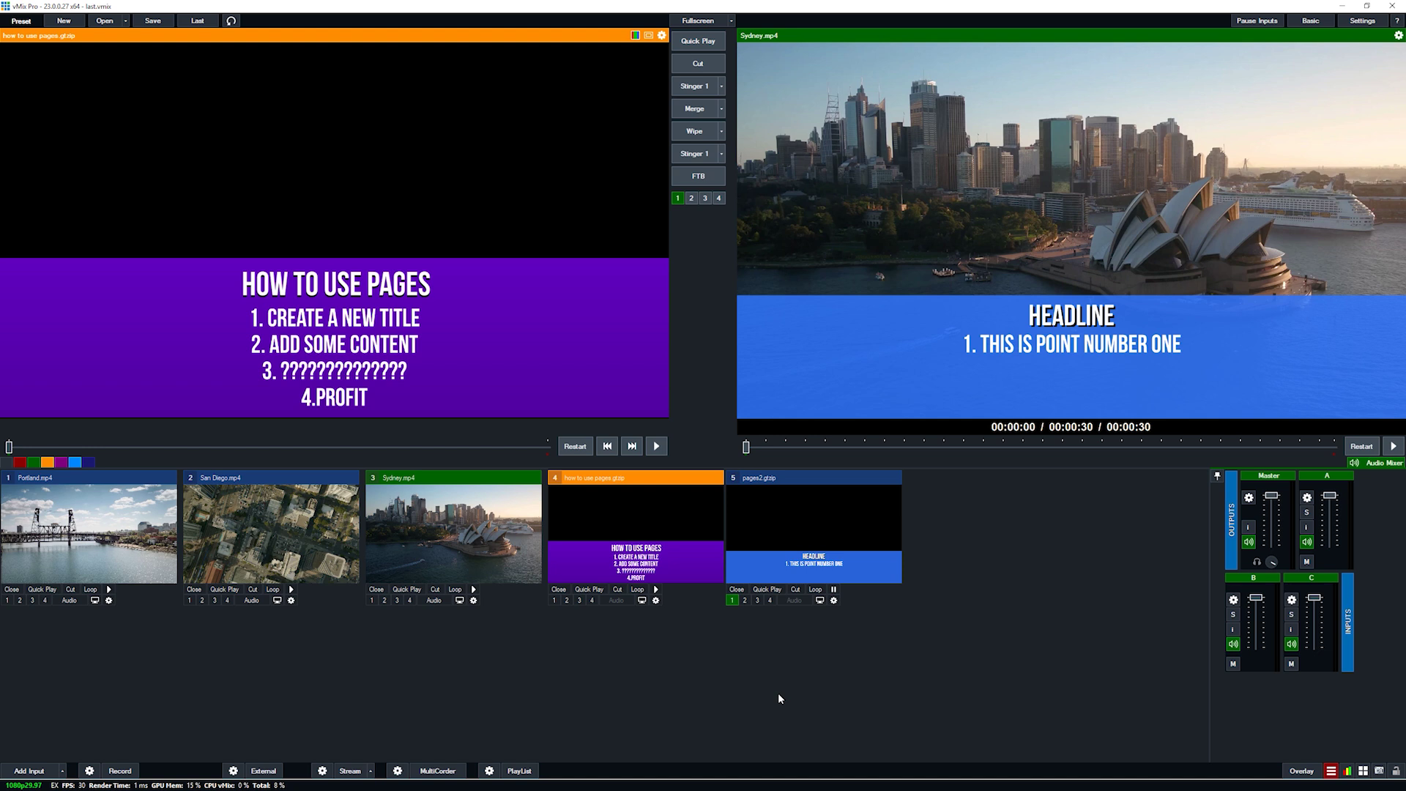
Use the new shortcut keys to reveal points two and three on the overlaid title.
{"action": "key", "text": "d"}
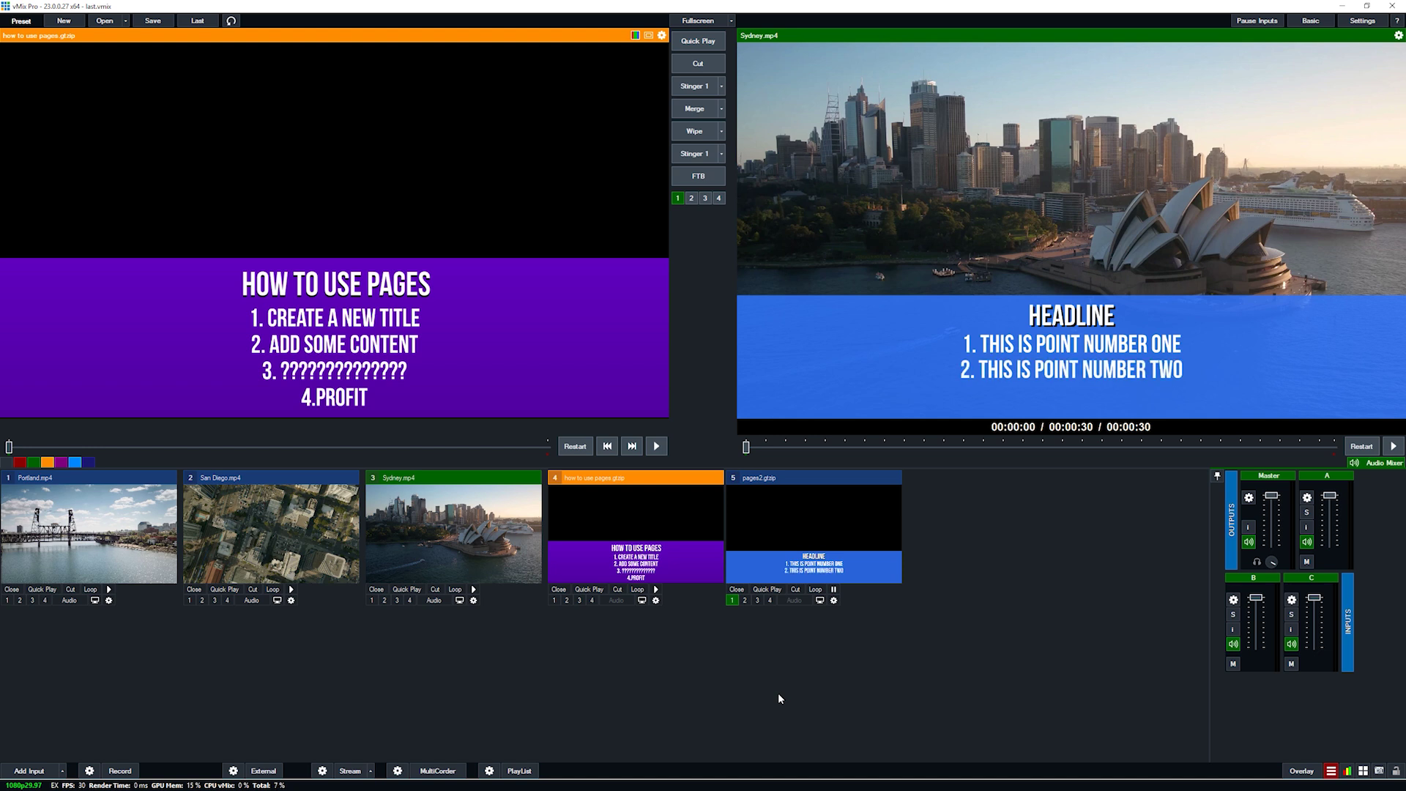
{"action": "key", "text": "d"}
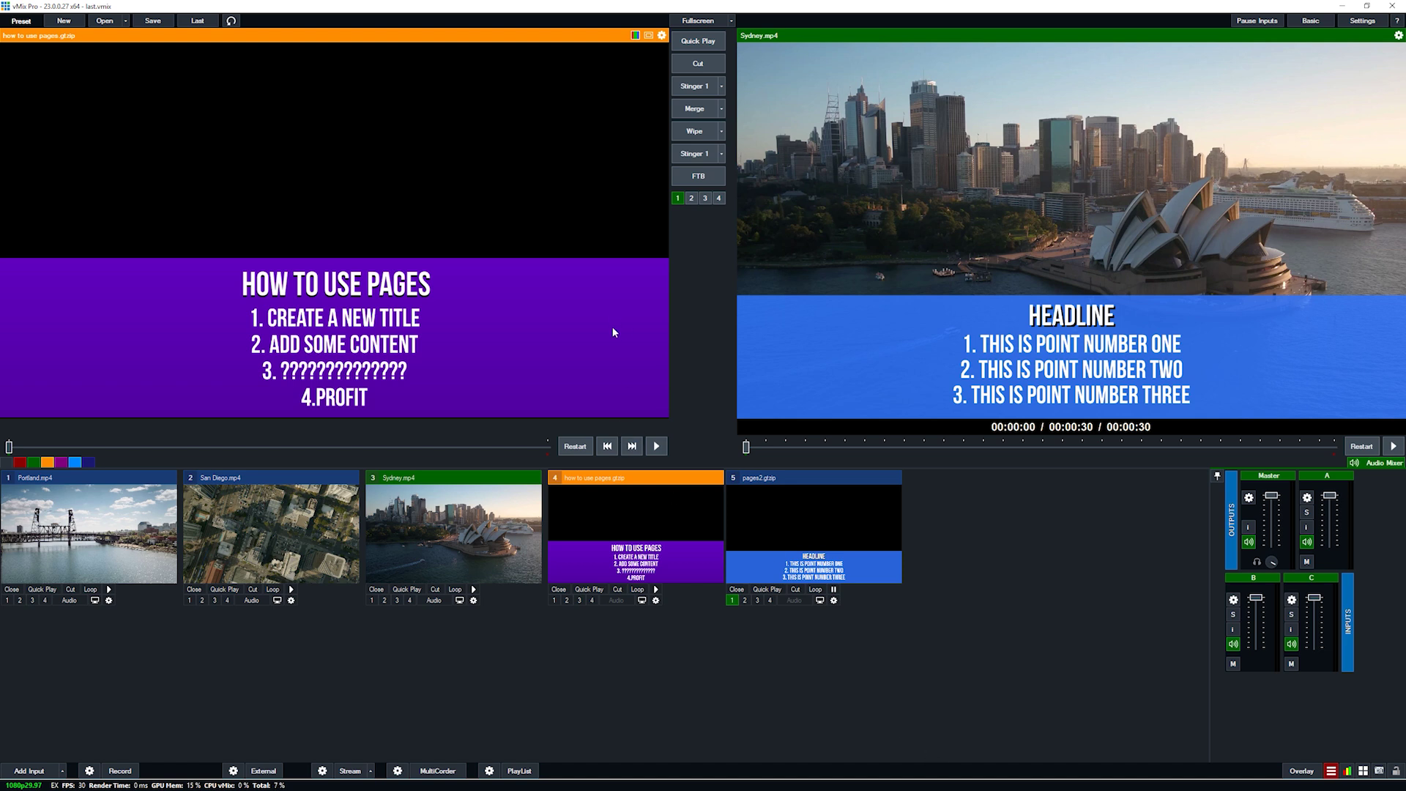
Preview input 5 and toggle Overlay 1 off and on to restart the title.
{"action": "left_click", "coordinate": [817, 538]}
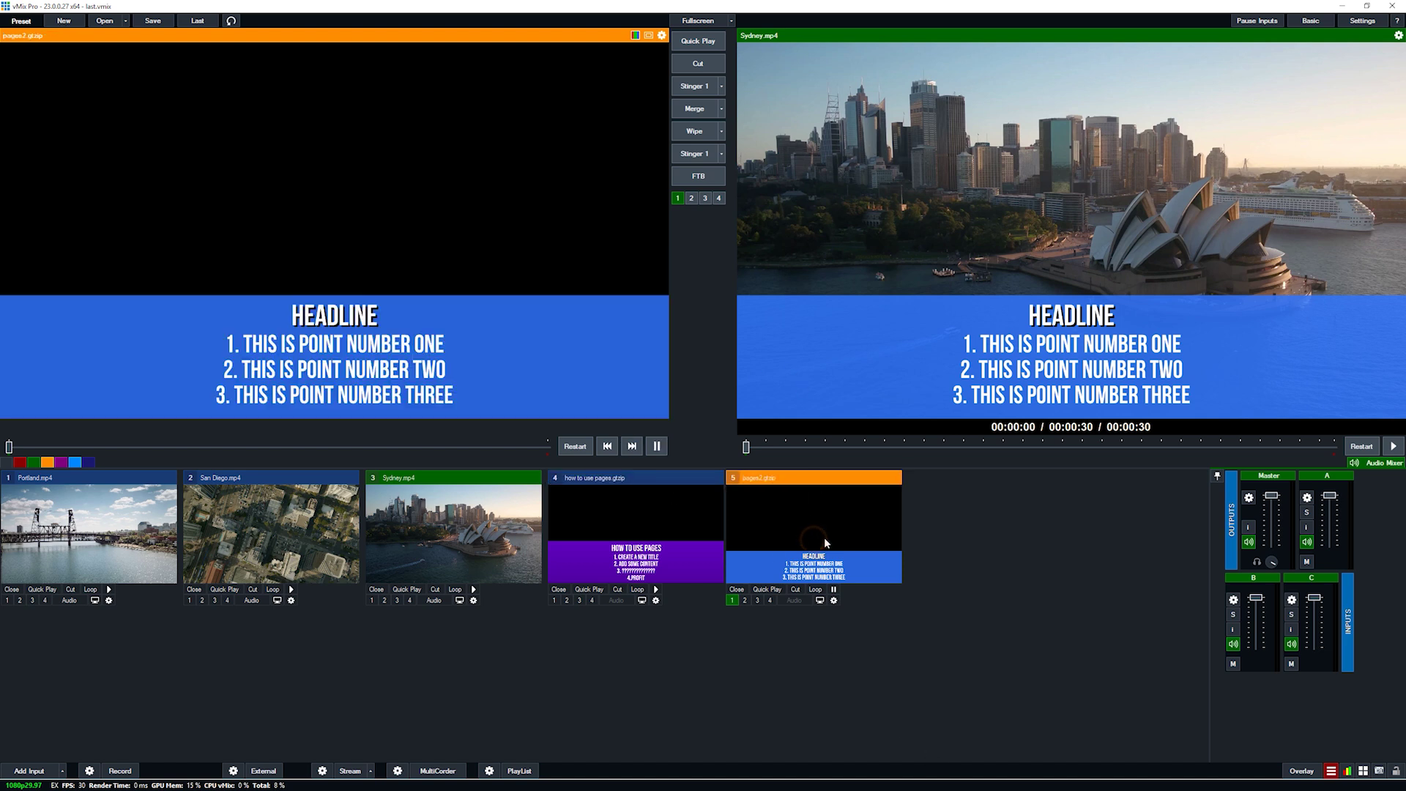
{"action": "left_click", "coordinate": [733, 600]}
{"action": "left_click", "coordinate": [732, 600]}
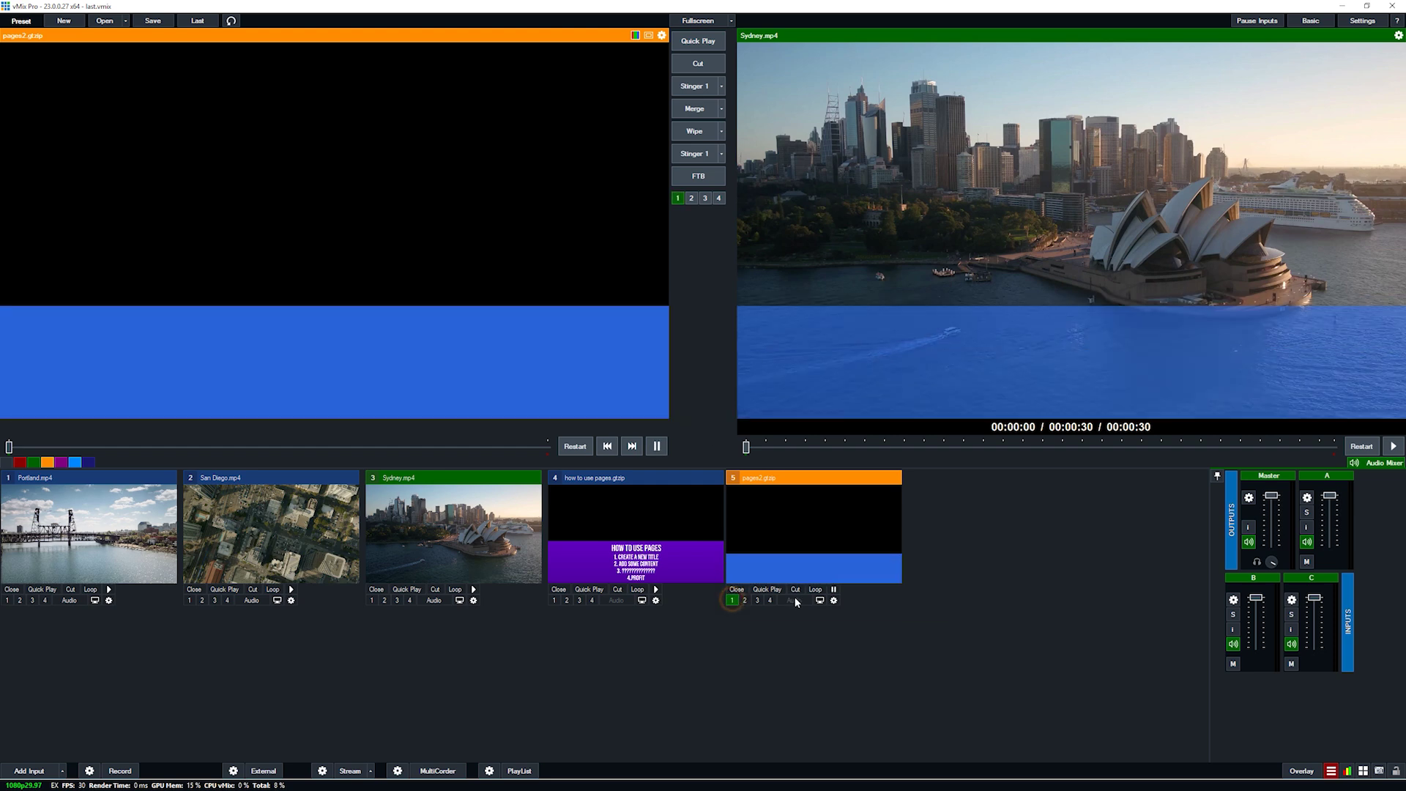
Advance the title three times to reveal points one, two and three, then open Settings.
{"action": "left_click", "coordinate": [632, 446]}
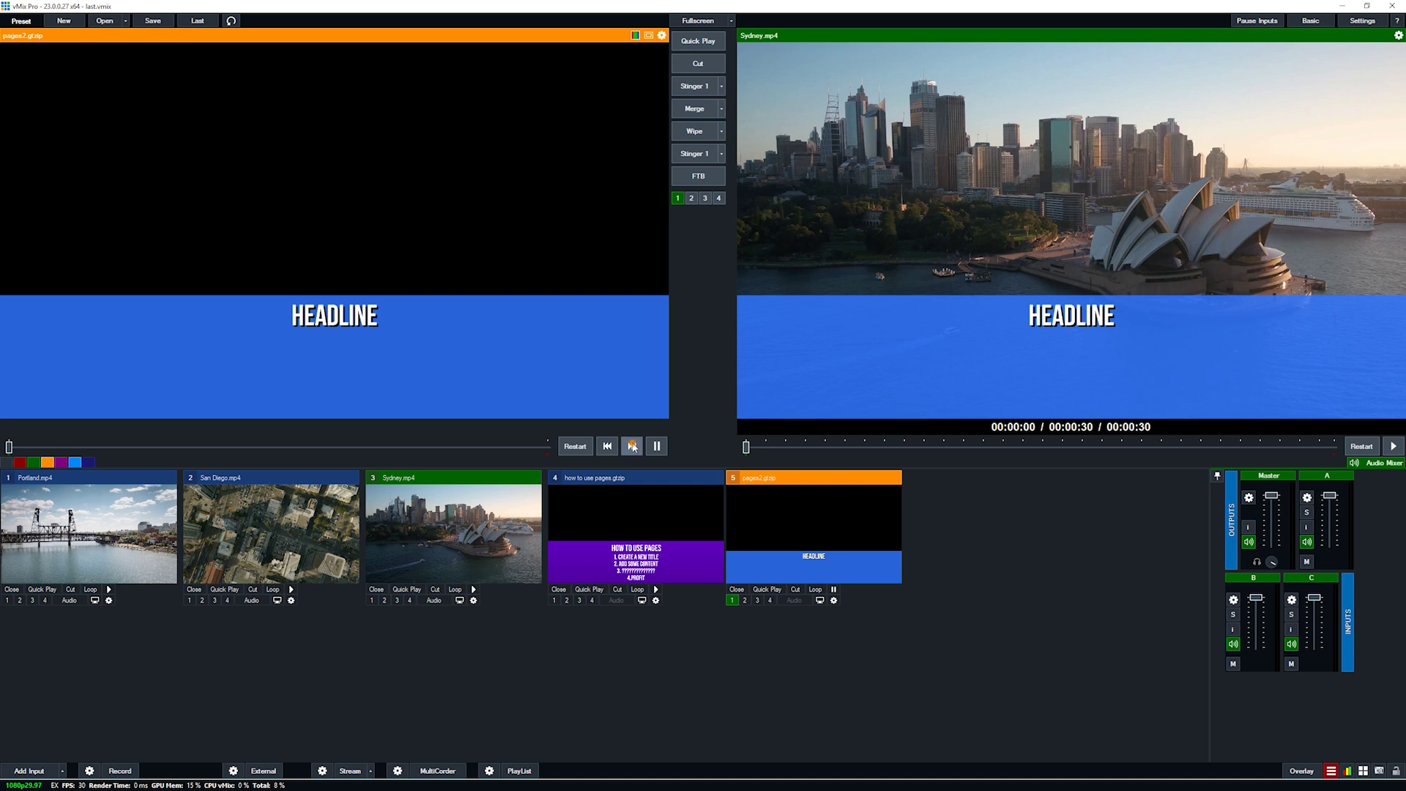
{"action": "left_click", "coordinate": [632, 446]}
{"action": "left_click", "coordinate": [632, 446]}
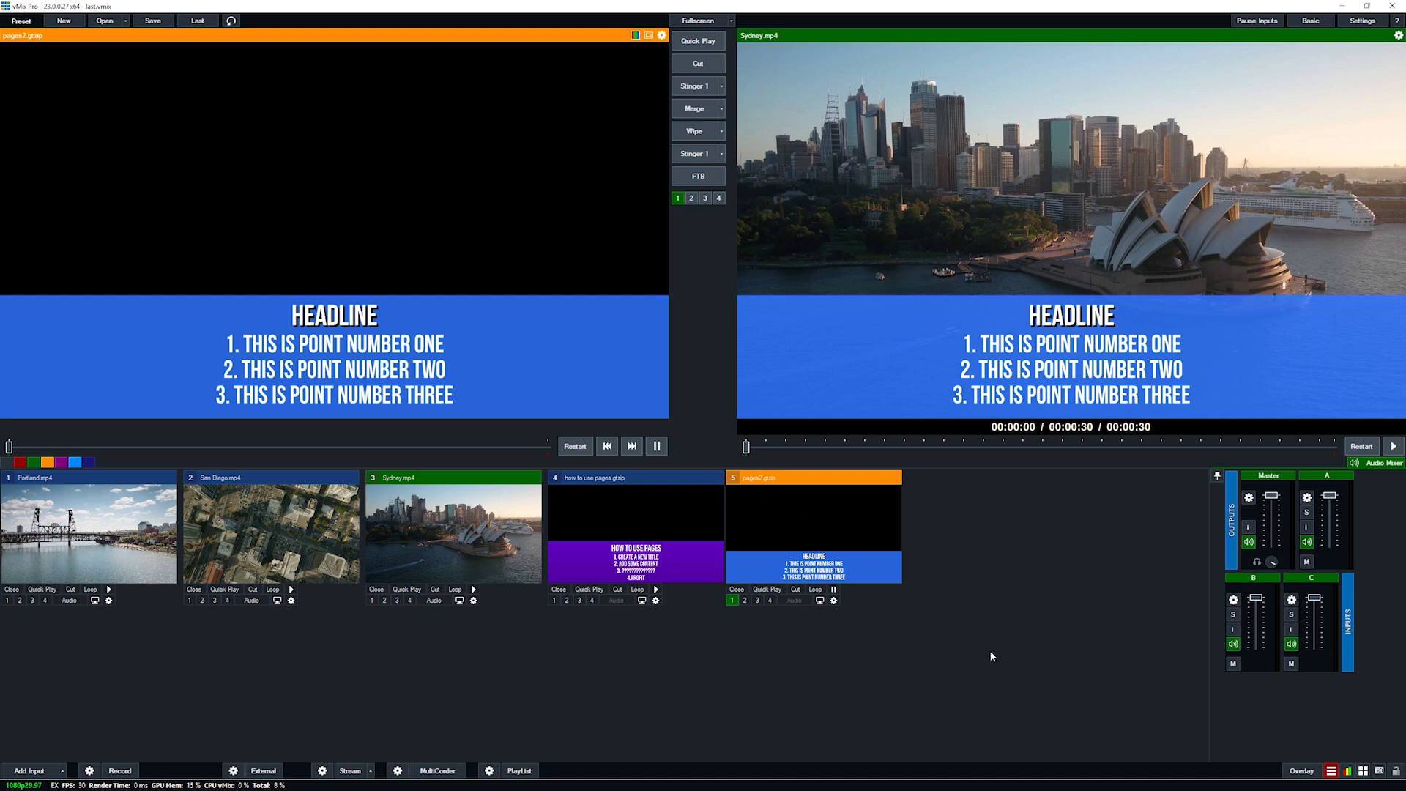
{"action": "left_click", "coordinate": [1363, 21]}
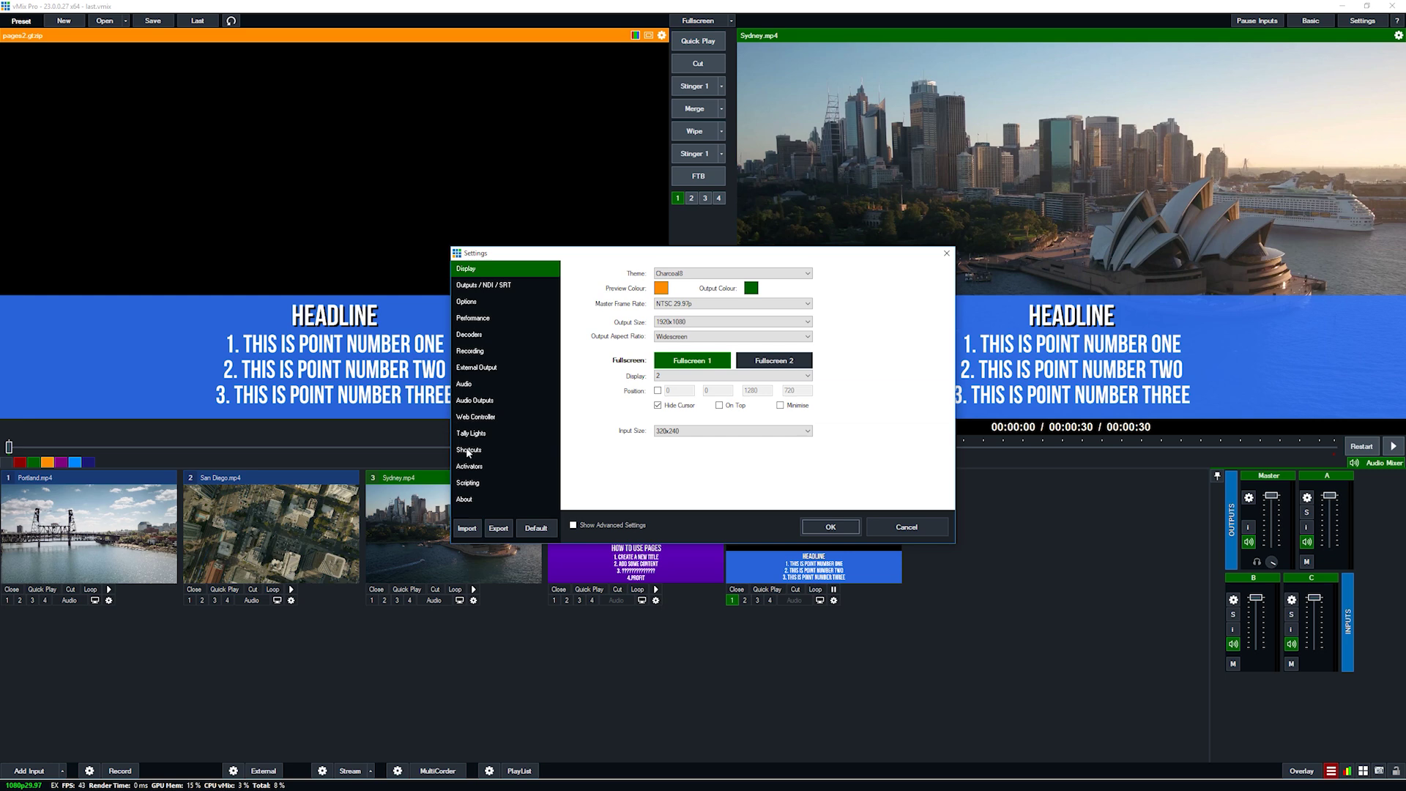
Add a new shortcut triggered by the Space key.
{"action": "left_click", "coordinate": [468, 450]}
{"action": "left_click", "coordinate": [585, 497]}
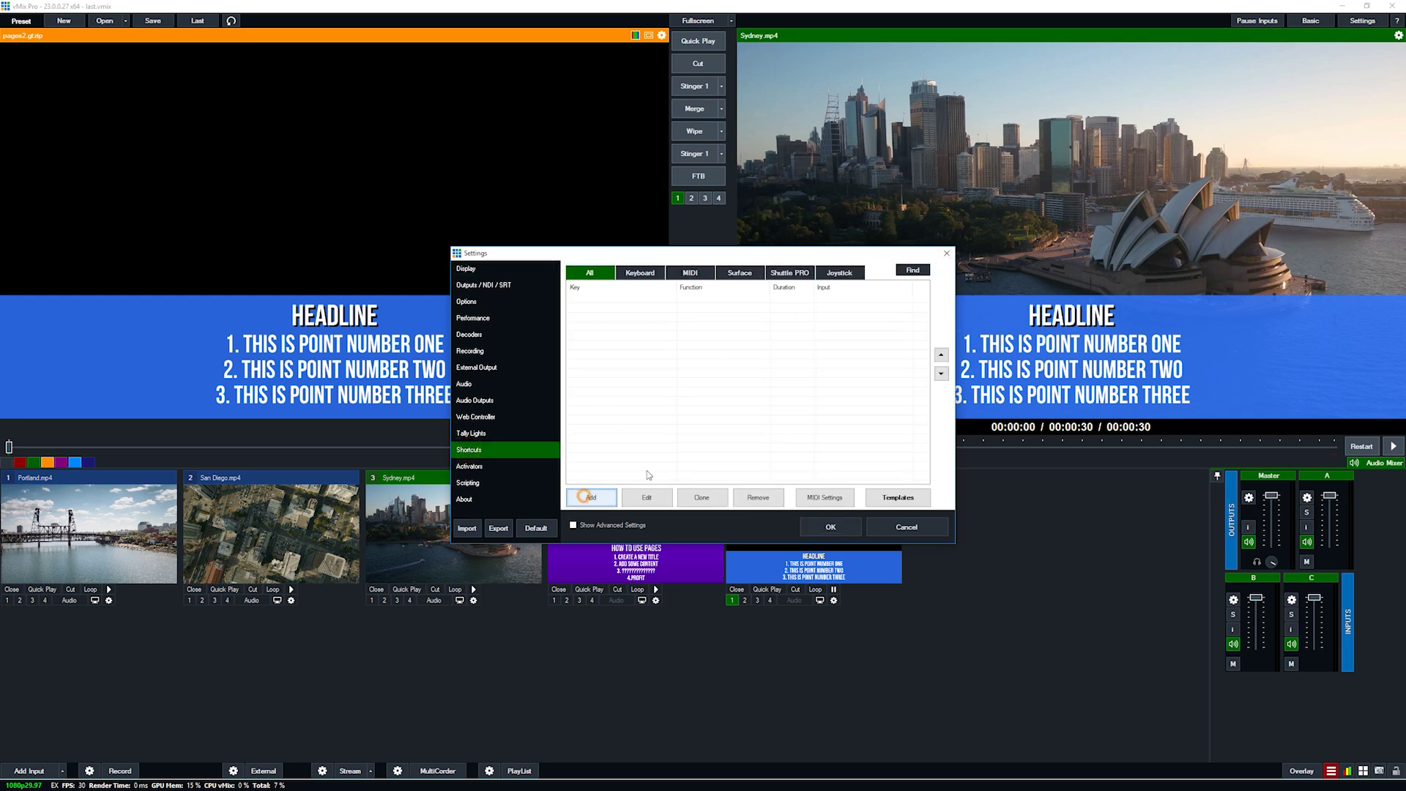
{"action": "left_click", "coordinate": [843, 236]}
{"action": "key", "text": "space"}
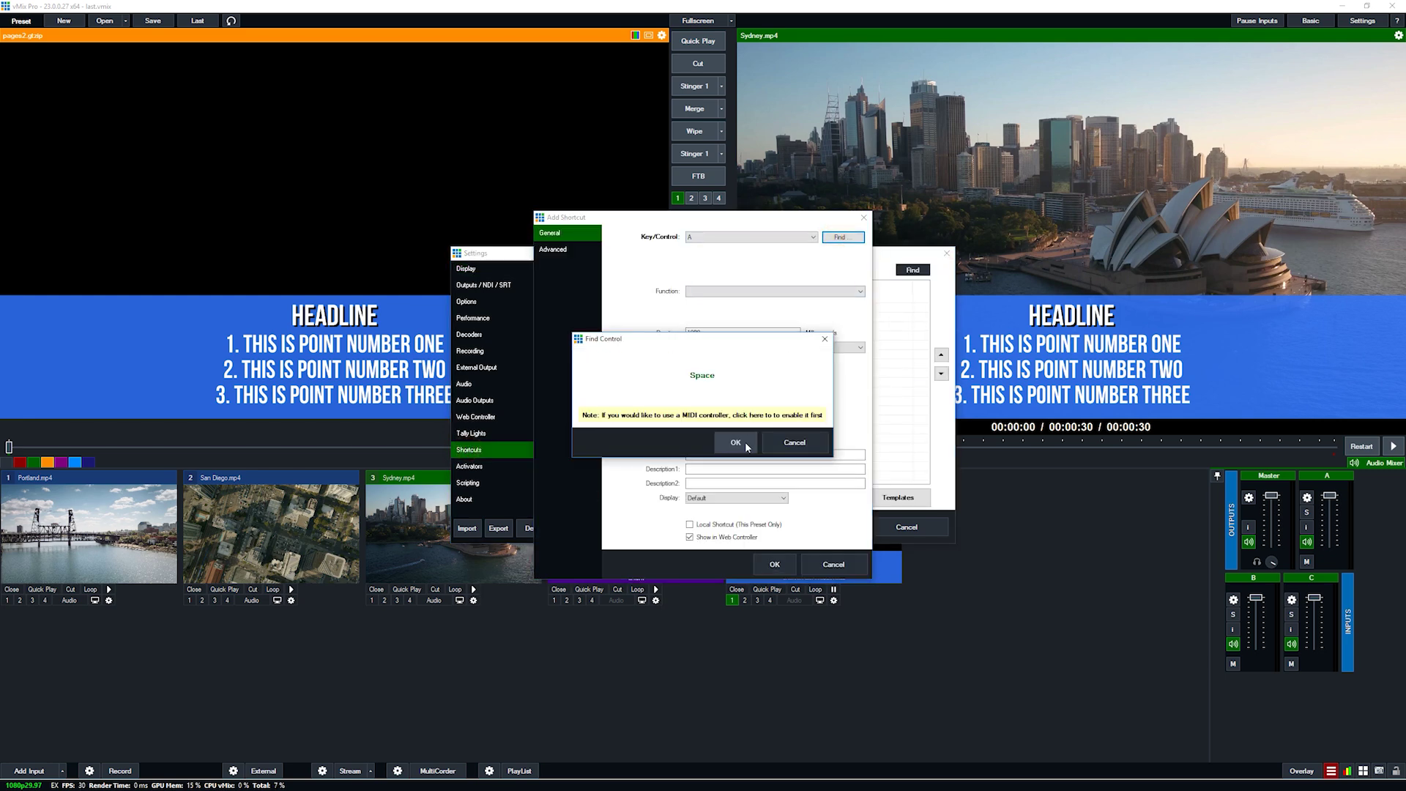
{"action": "left_click", "coordinate": [745, 441]}
Set the Space shortcut to NextItem on input 5 pages2.gtzip, save it, and close Settings.
{"action": "left_click", "coordinate": [860, 291]}
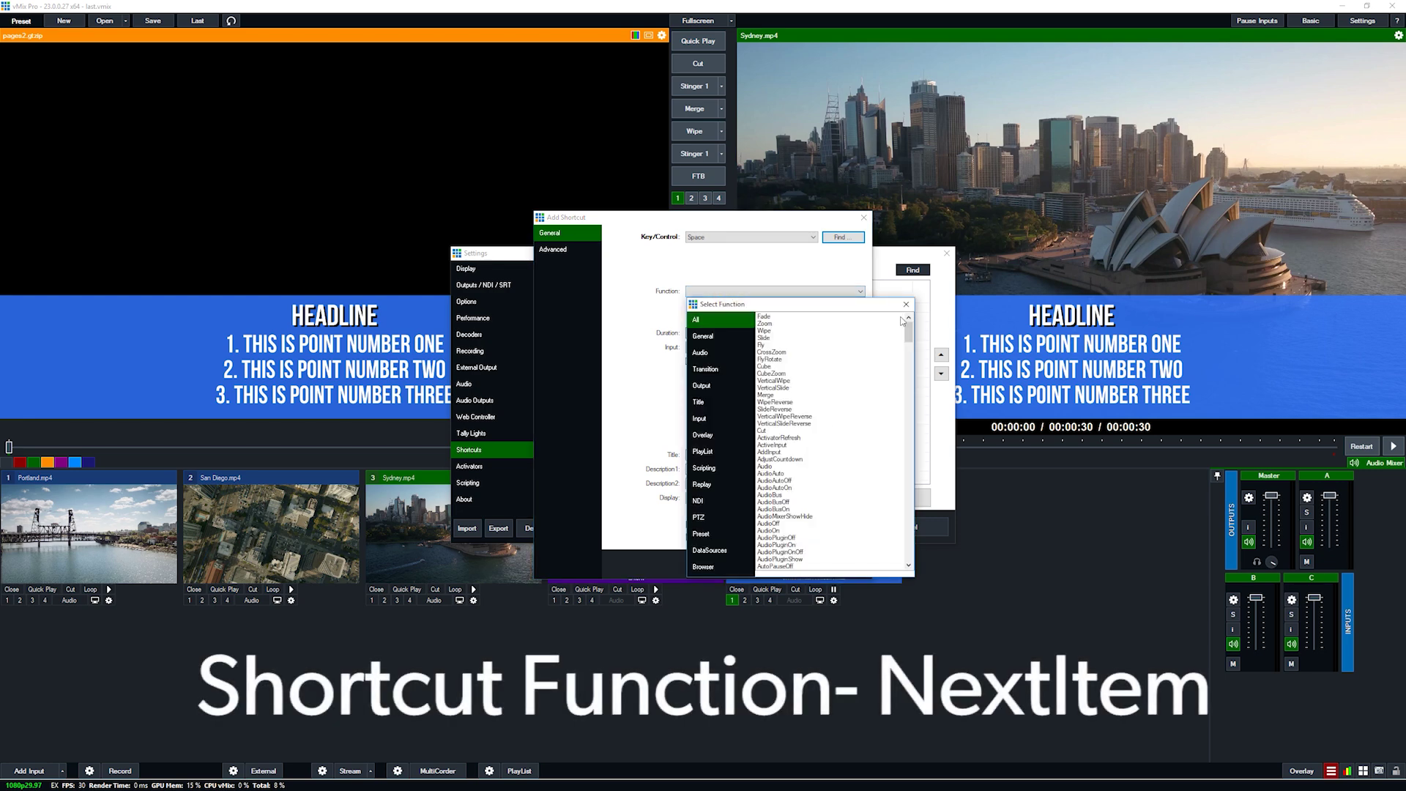
{"action": "left_click_drag", "start_coordinate": [908, 334], "coordinate": [906, 399]}
{"action": "scroll", "coordinate": [782, 418], "scroll_direction": "up", "scroll_amount": 5}
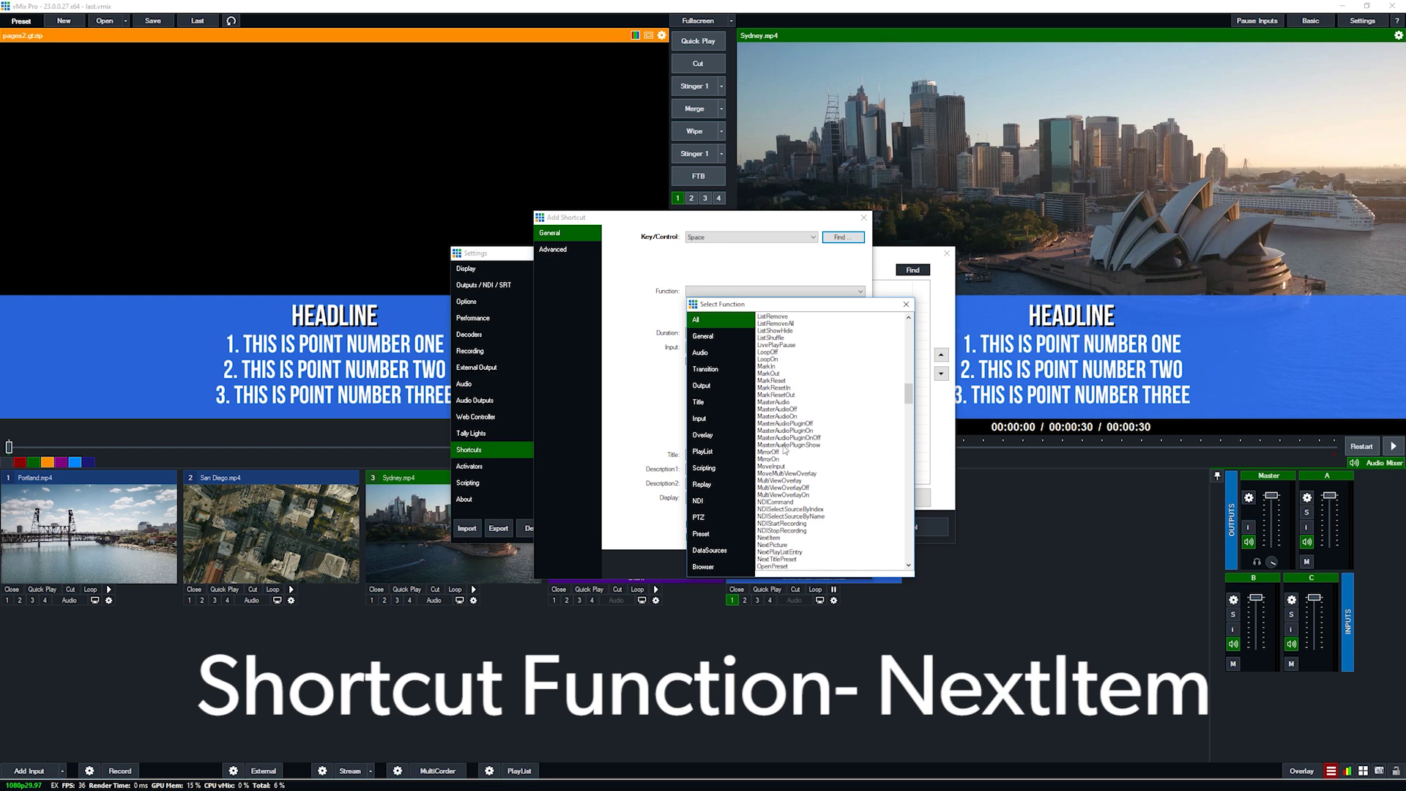
{"action": "scroll", "coordinate": [778, 472], "scroll_direction": "down", "scroll_amount": 3}
{"action": "scroll", "coordinate": [794, 565], "scroll_direction": "down", "scroll_amount": 3}
{"action": "double_click", "coordinate": [772, 410]}
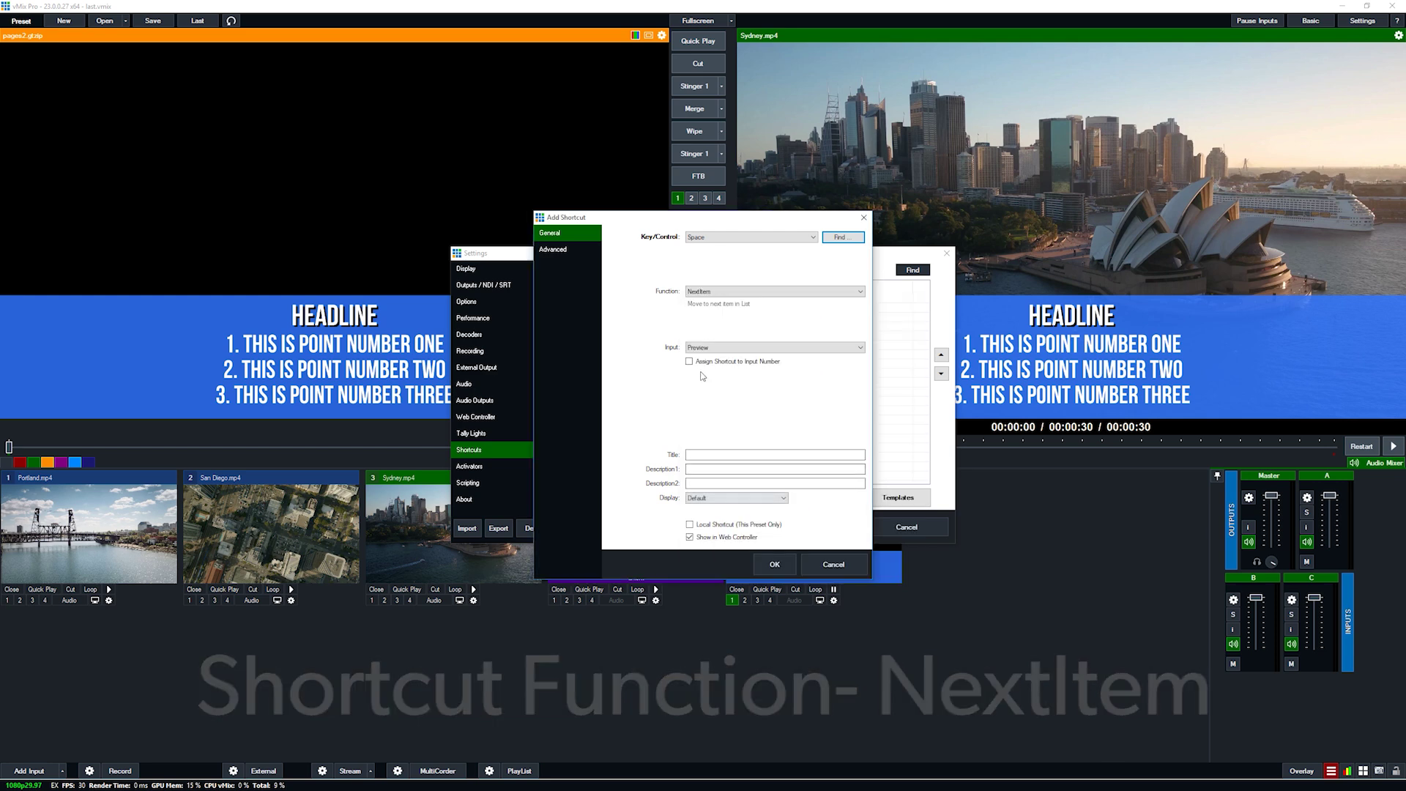
{"action": "left_click", "coordinate": [710, 348]}
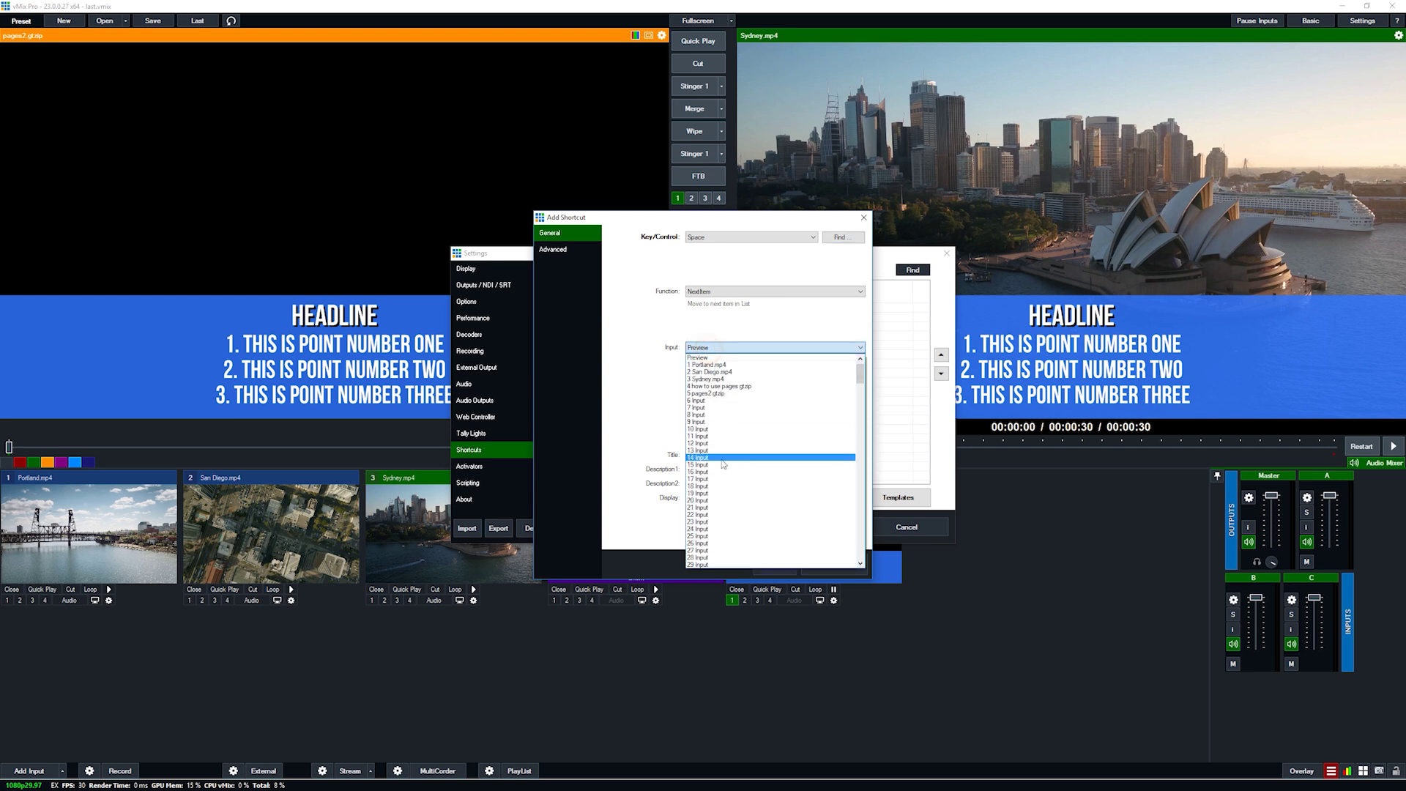
{"action": "left_click", "coordinate": [723, 395]}
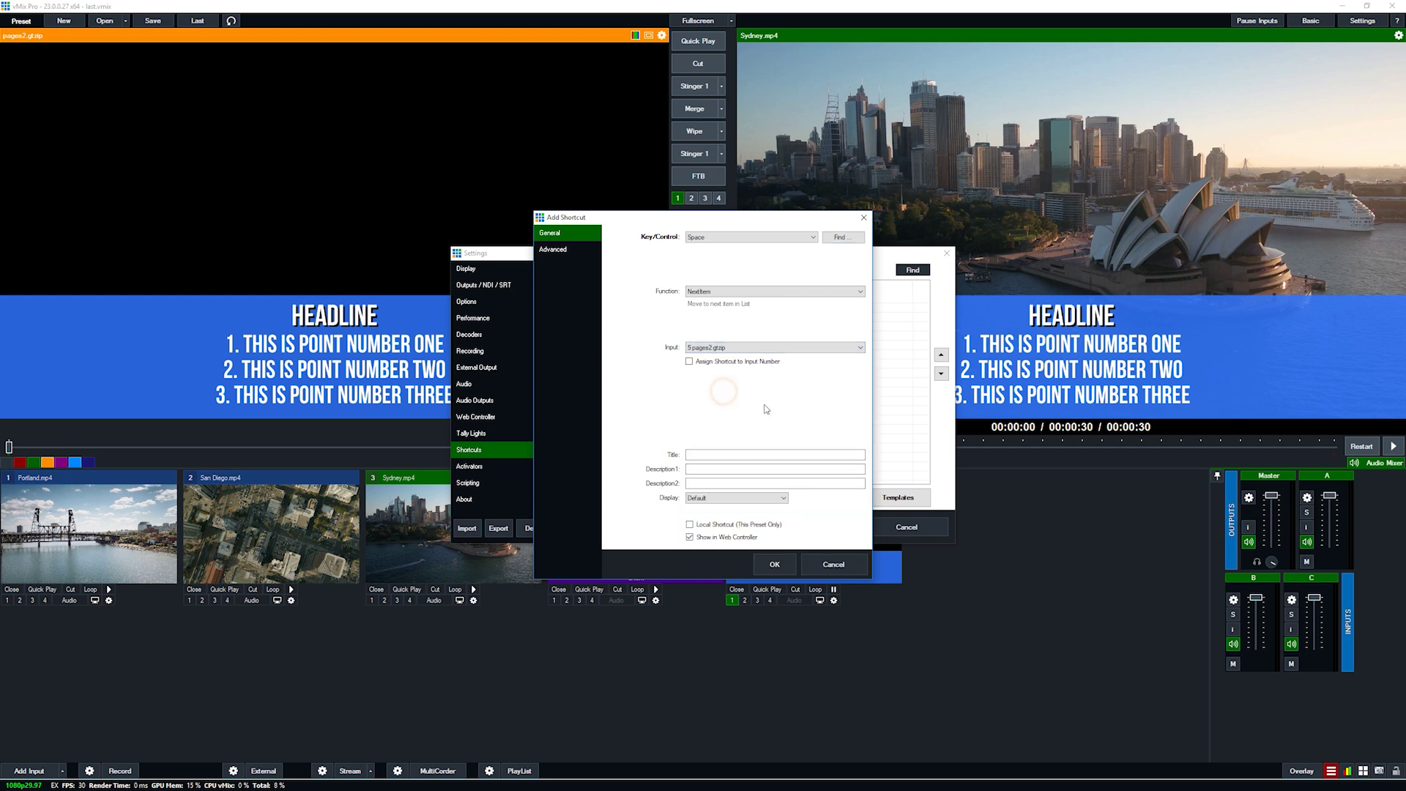
{"action": "left_click", "coordinate": [768, 566]}
{"action": "left_click", "coordinate": [808, 529]}
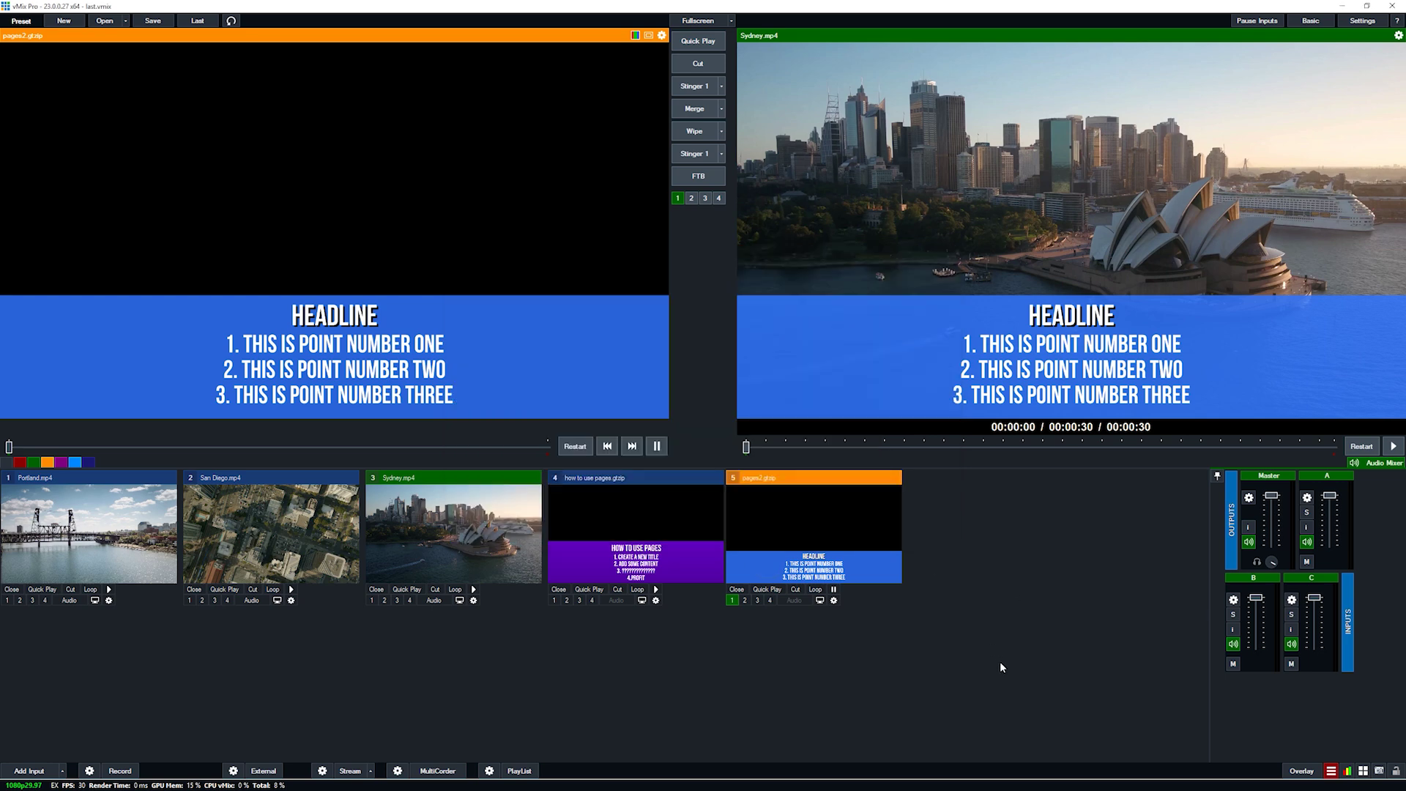
Toggle input 5's Overlay 1 off and back on to restart the HEADLINE title.
{"action": "left_click", "coordinate": [732, 601]}
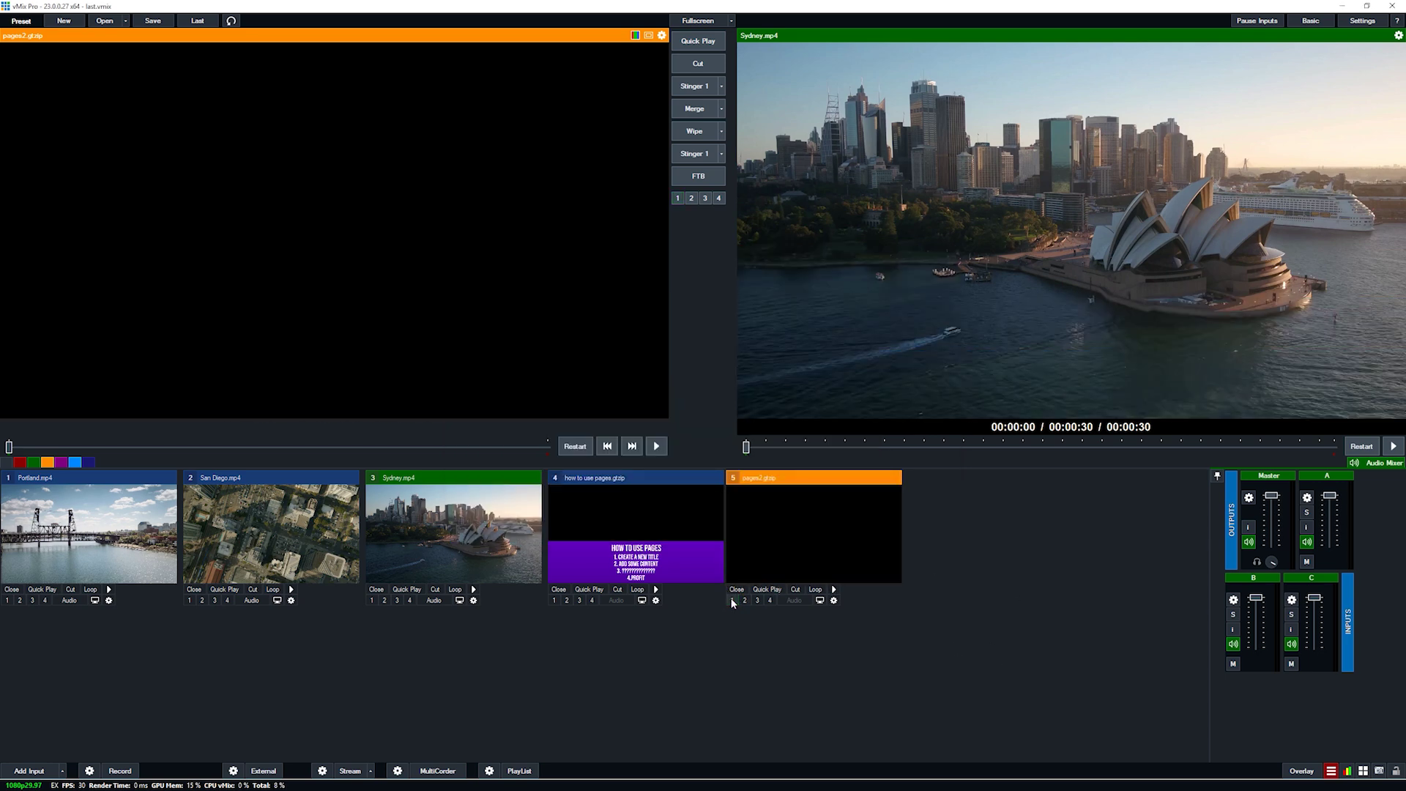
{"action": "left_click", "coordinate": [732, 600]}
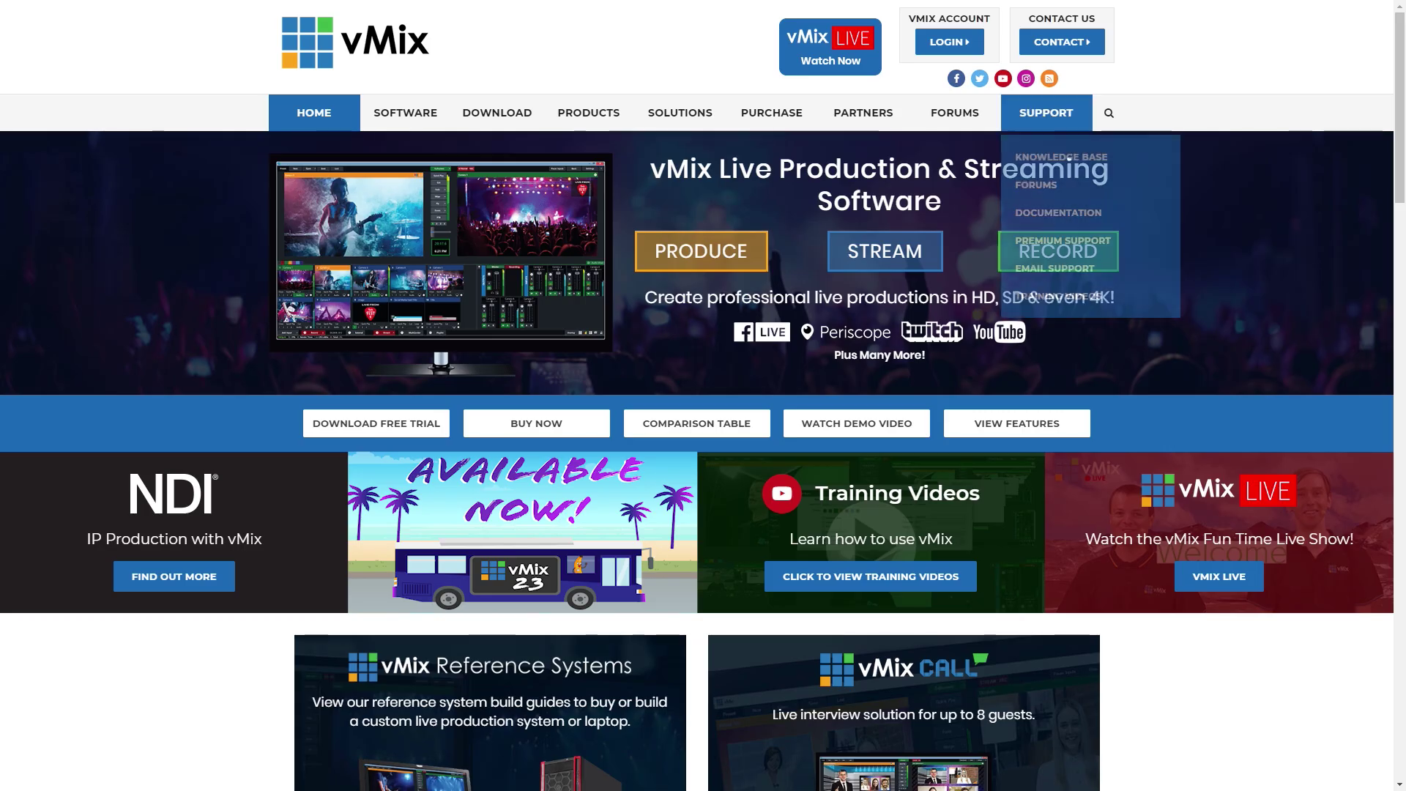
Open Support > Email Support and enter 'Help plzzzzzzzzzzzzzz' as the Subject.
{"action": "mouse_move", "coordinate": [1046, 112]}
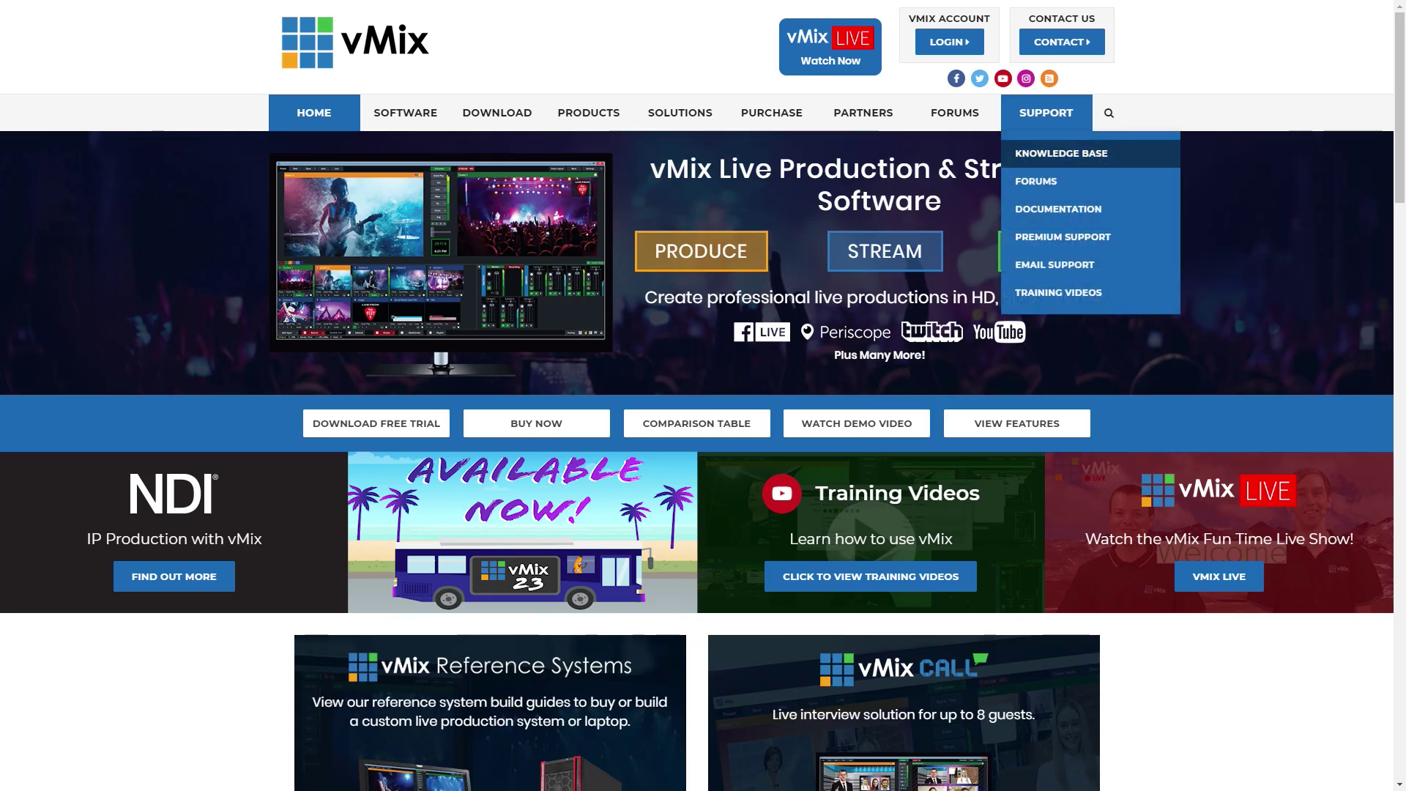
{"action": "left_click", "coordinate": [1055, 264]}
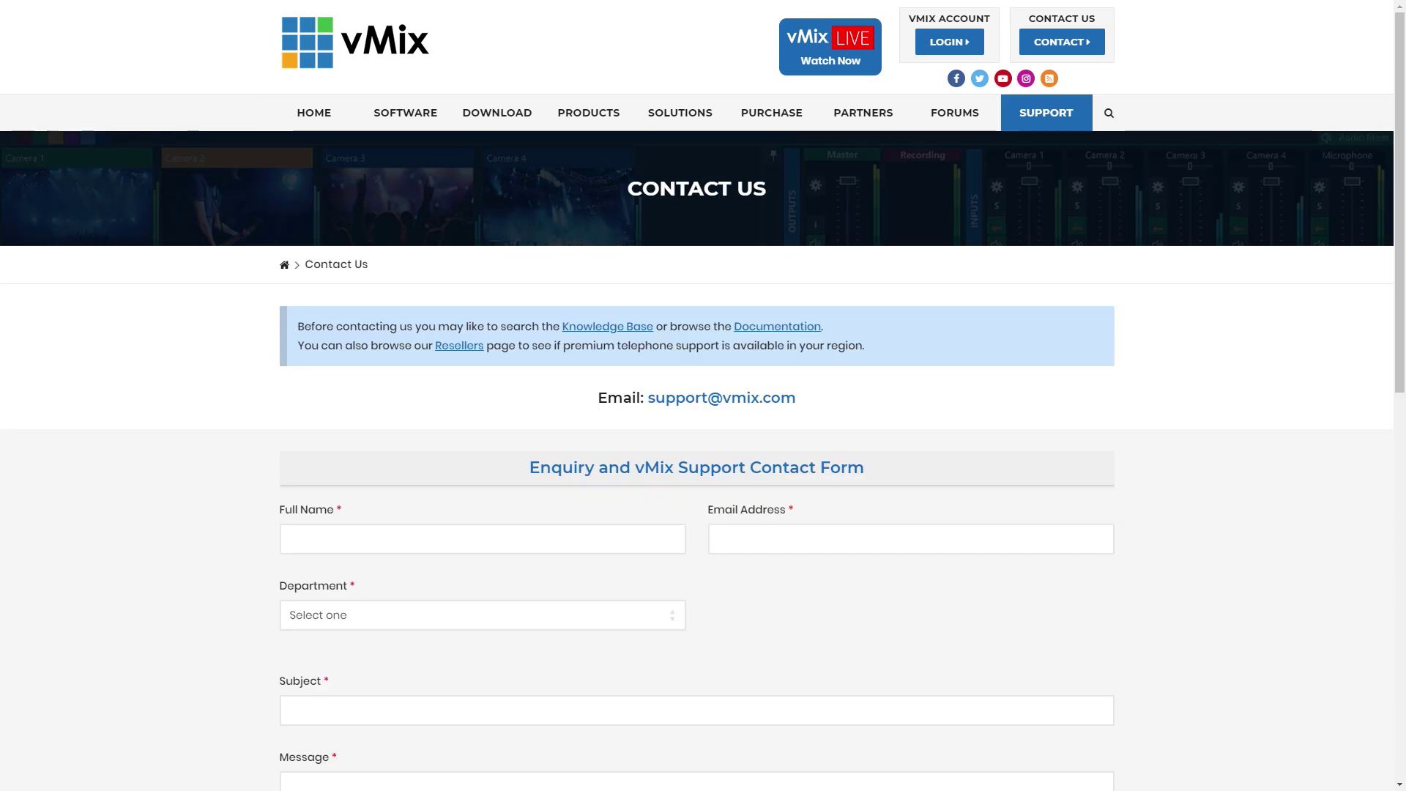
{"action": "left_click", "coordinate": [696, 710]}
{"action": "type", "text": "Help plz"}
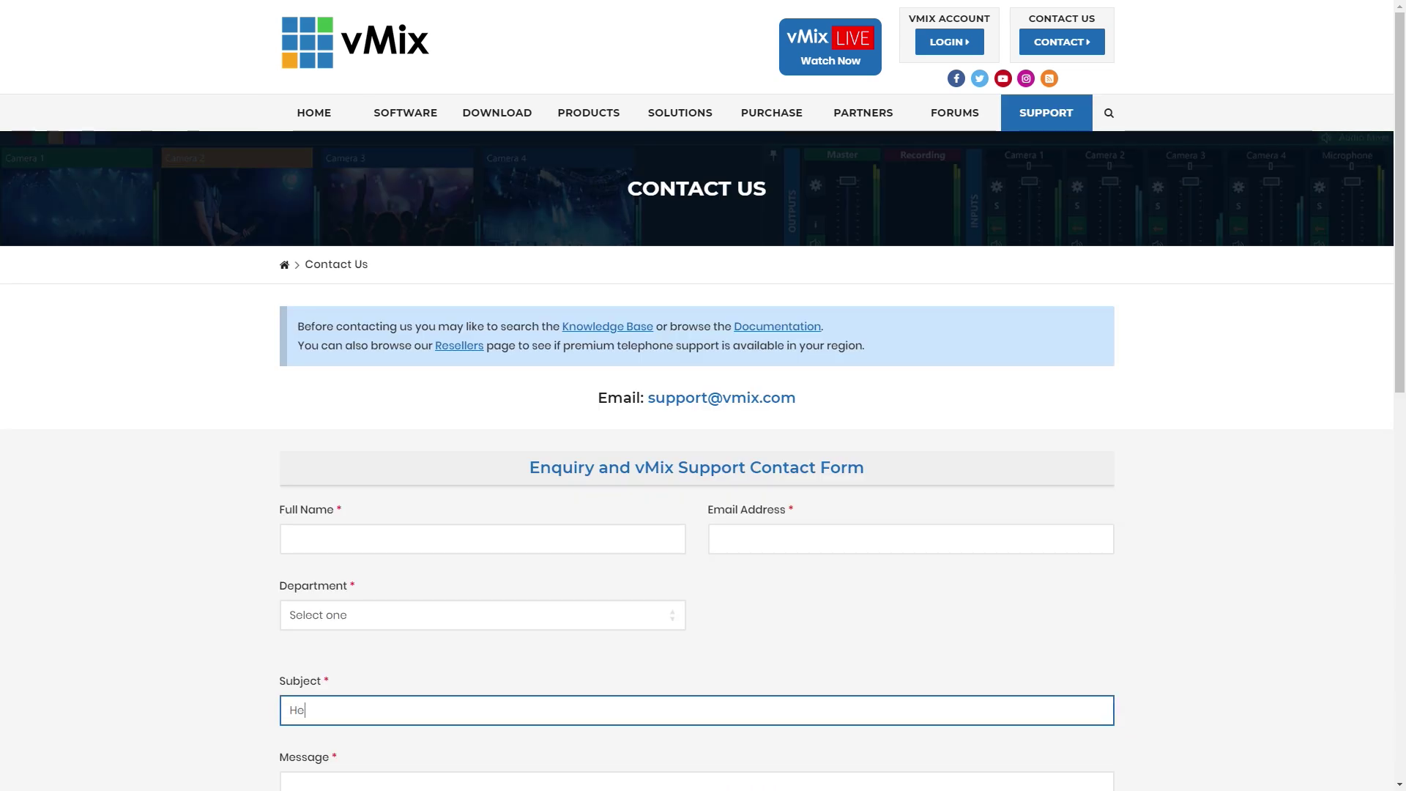
{"action": "type", "text": "zzzzzzzzzzzzz"}
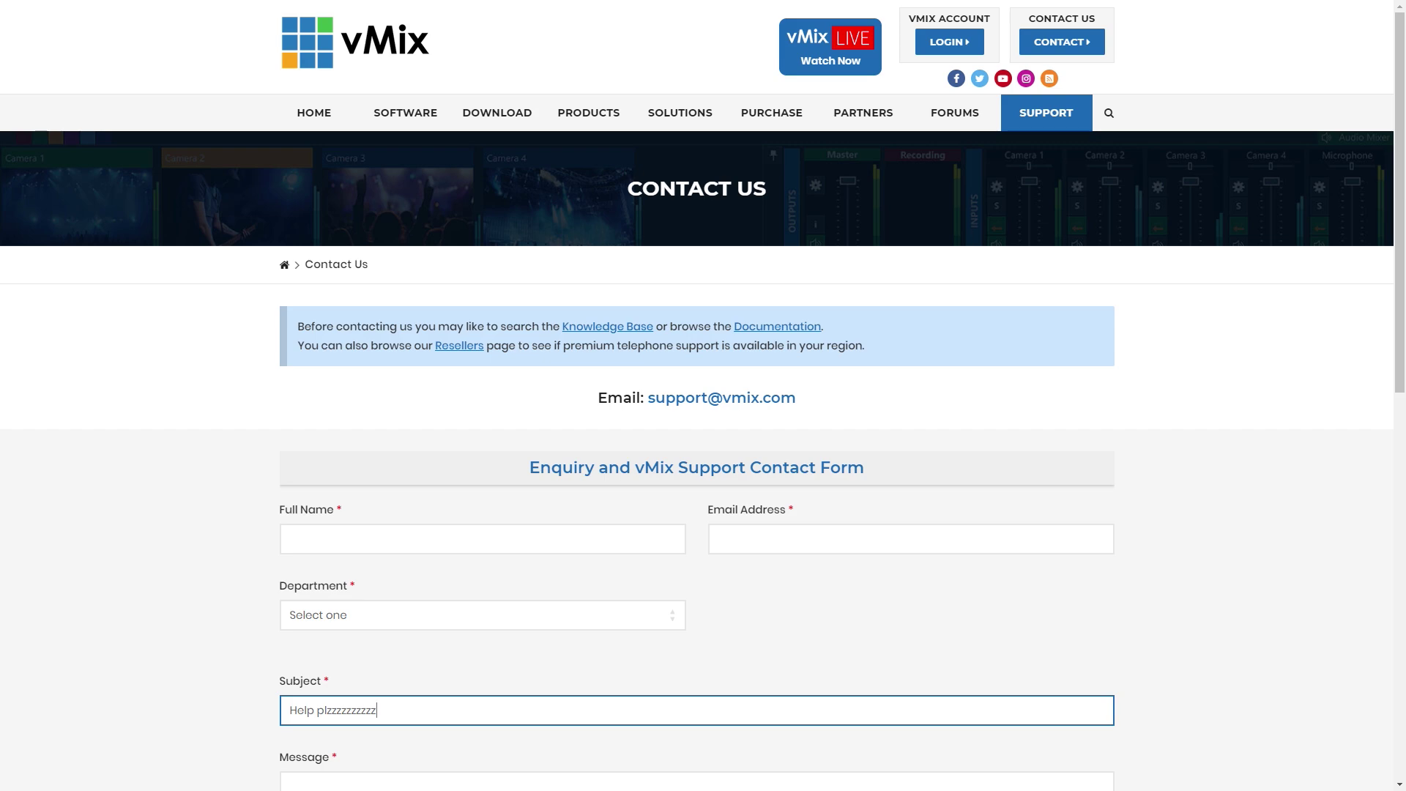